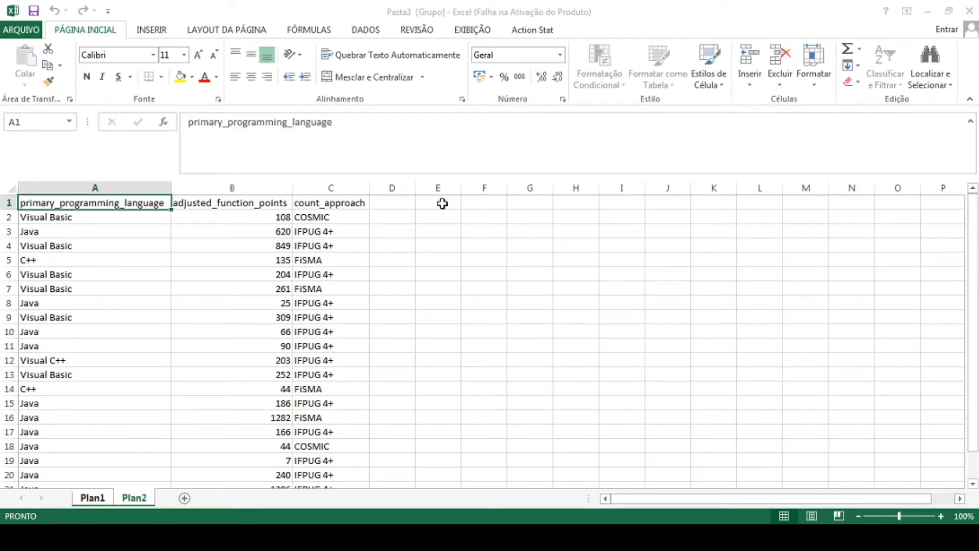
Visit the last used cell of the data table, header cell A1, and empty cells F11 and F5.
key(ctrl+End)
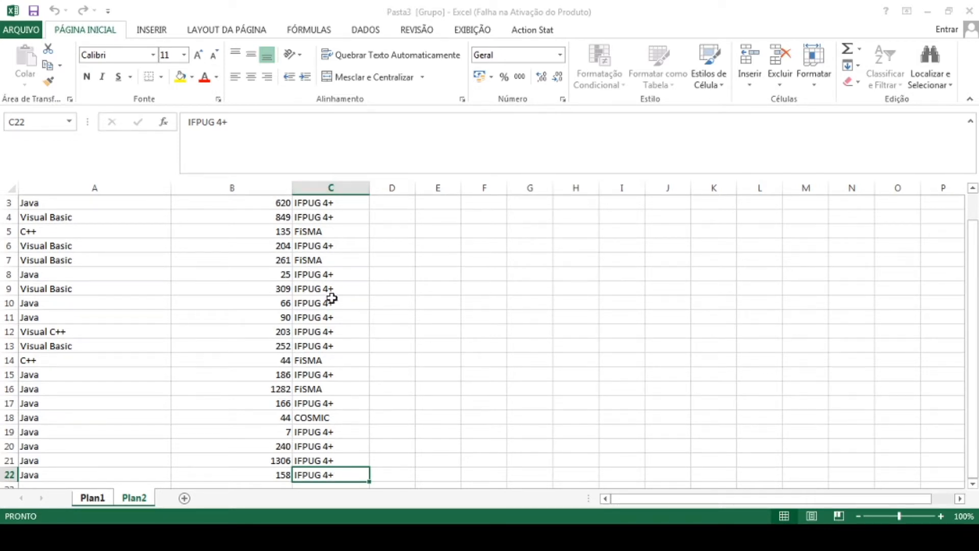
scroll(358, 408, up, 1)
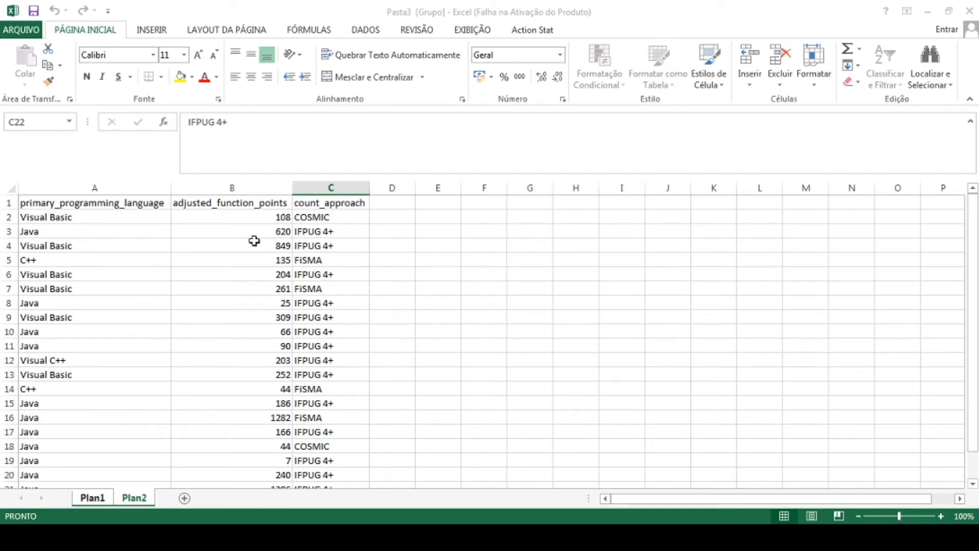
click(114, 207)
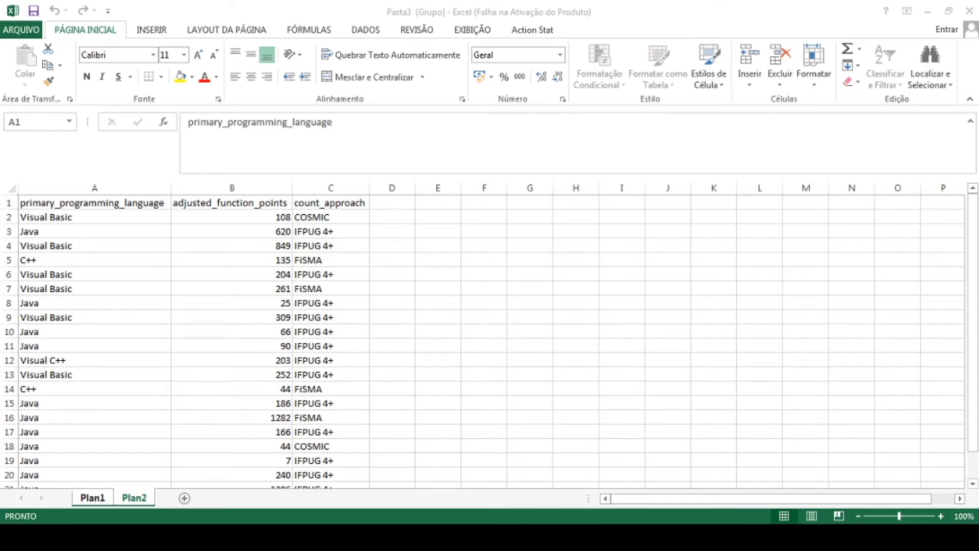
click(479, 343)
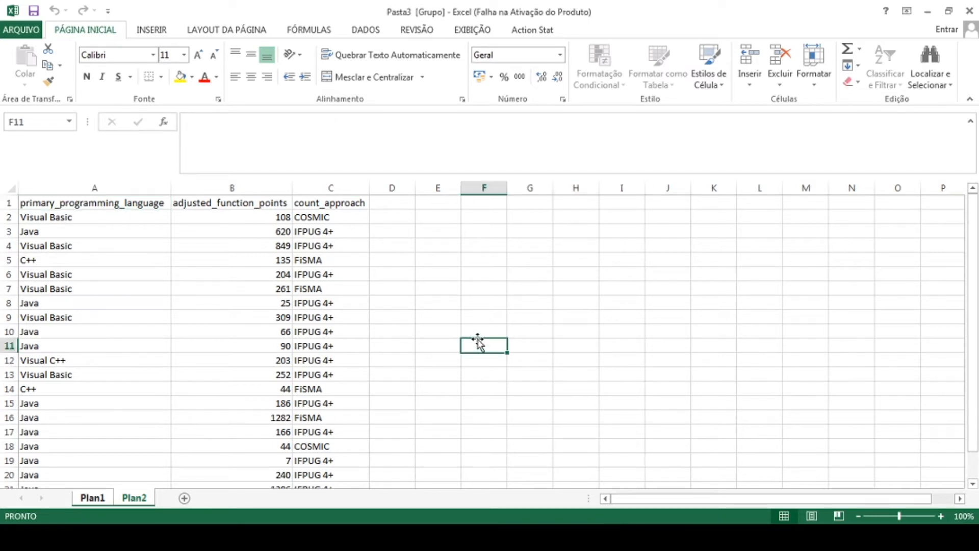
click(462, 260)
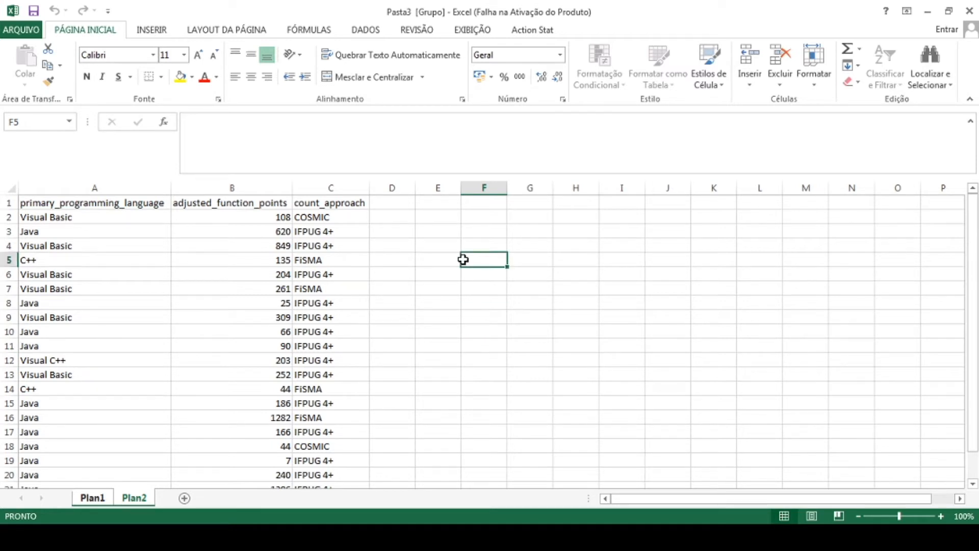
Try to give the Plan2 sheet a blank name, and cancel the rename.
double_click(140, 500)
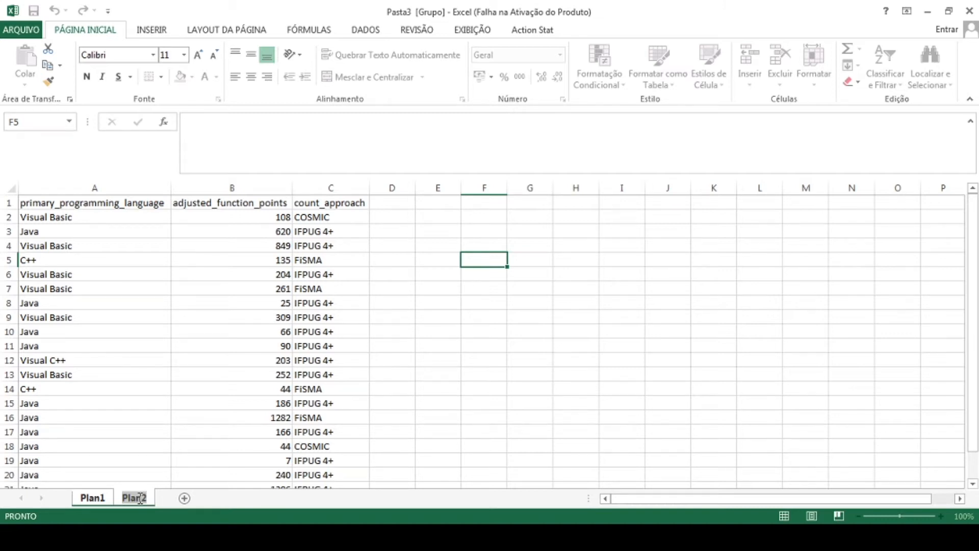
key(BackSpace)
key(Return)
key(Return)
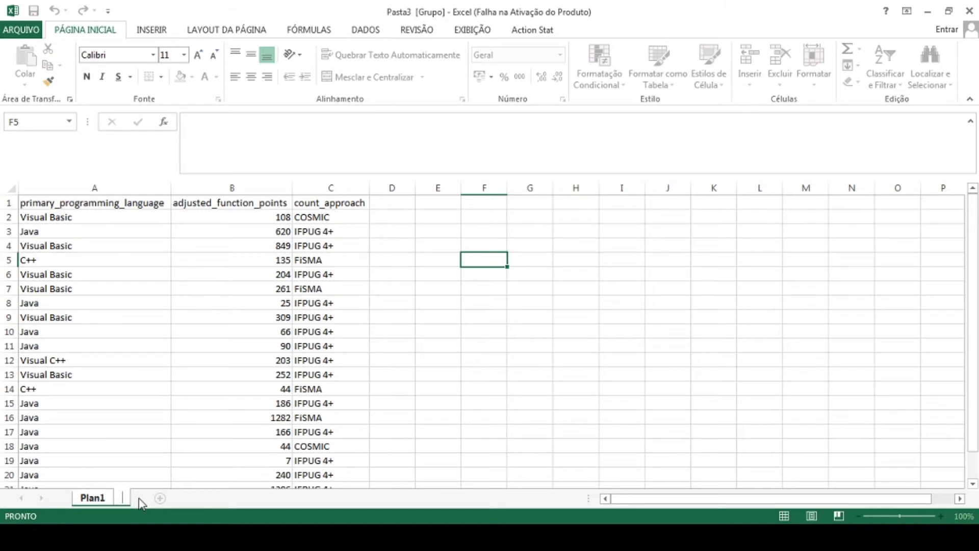
key(Escape)
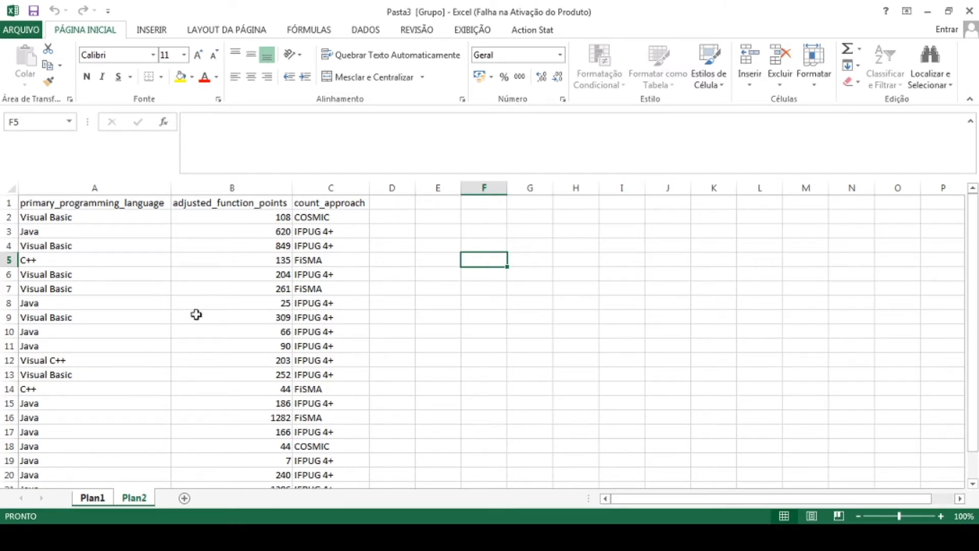
From the count_approach header, go to cell A1, then to the last used cell, and back to A1.
click(329, 205)
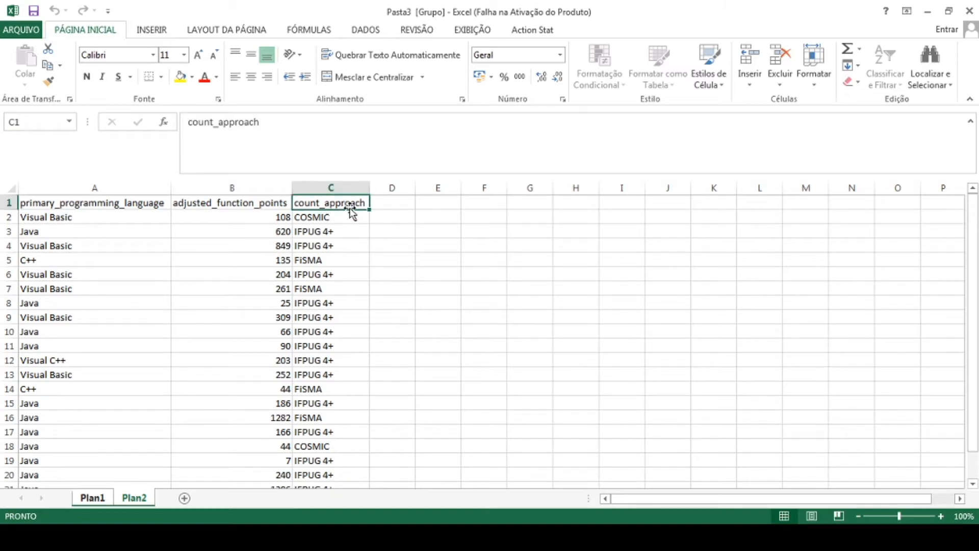
key(ctrl+Home)
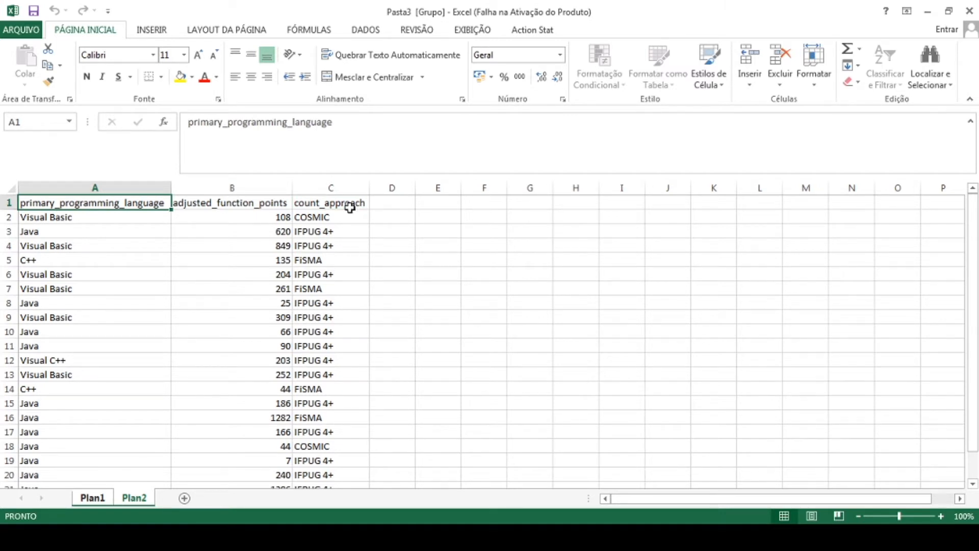
key(ctrl+End)
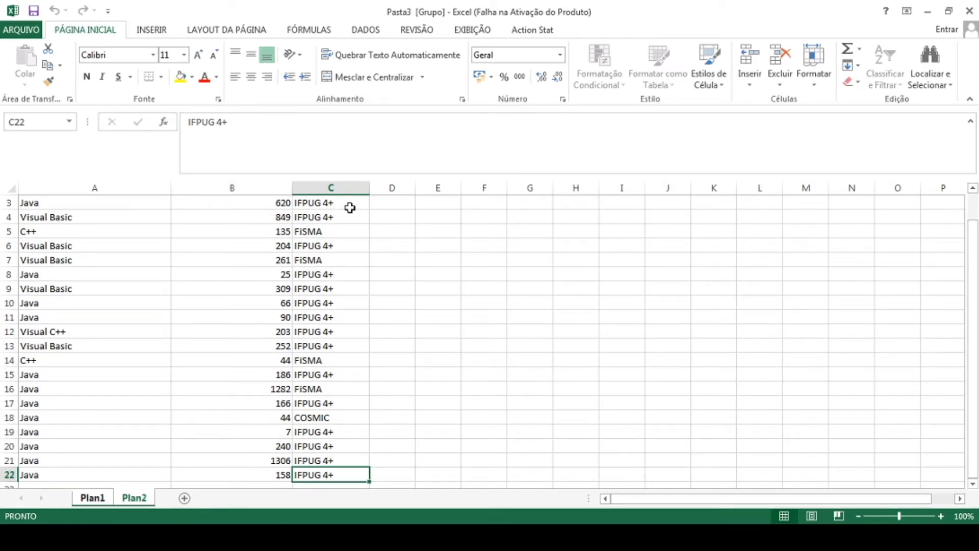
key(Up)
key(ctrl+Home)
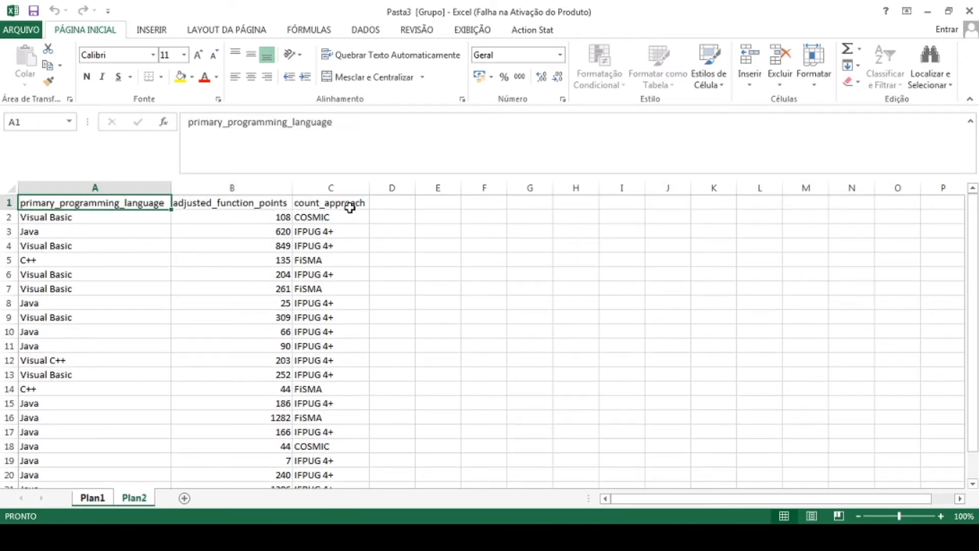
Jump along row 1 between the first data column, the last data column and the sheet's last column, ending in A1.
key(ctrl+Right)
key(ctrl+Left)
key(ctrl+Right)
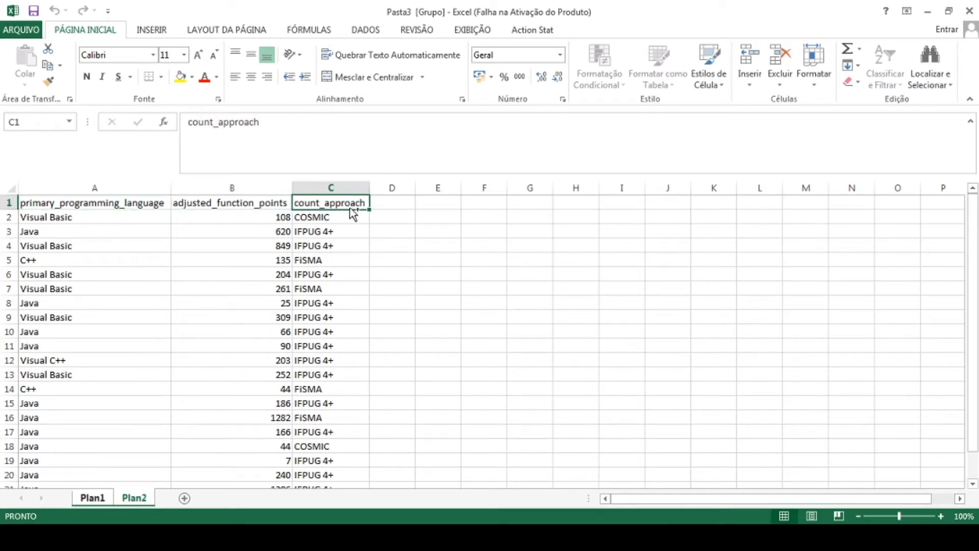
key(ctrl+Right)
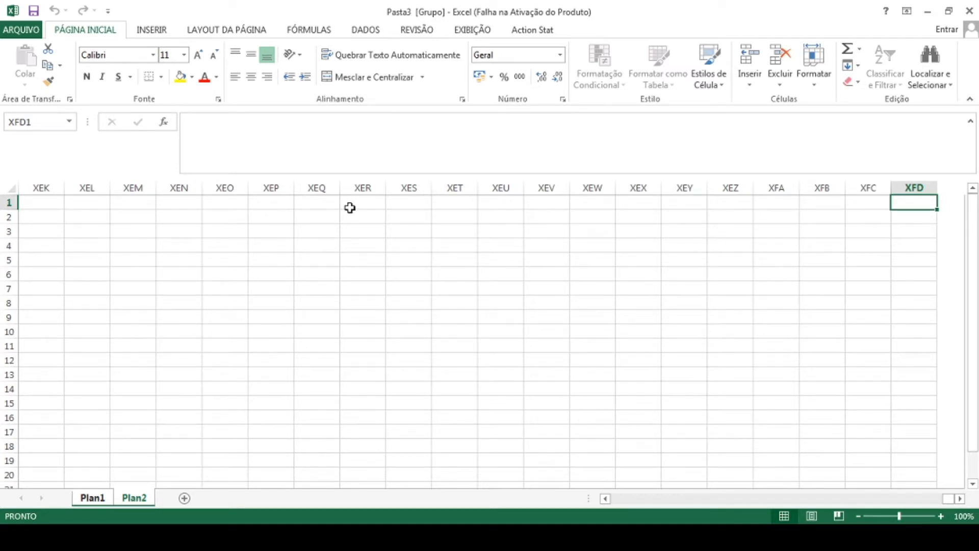
key(ctrl+Left)
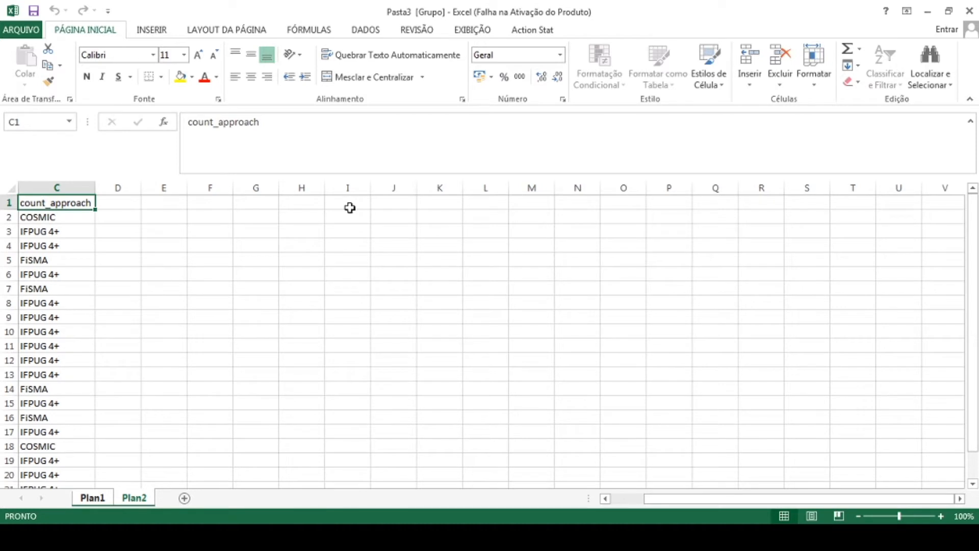
key(ctrl+Left)
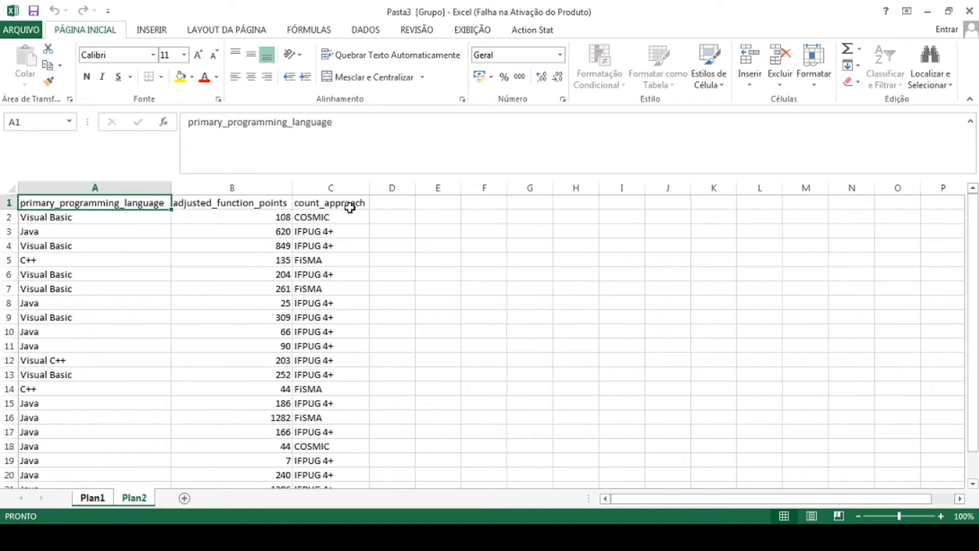
key(ctrl+Right)
key(ctrl+Right)
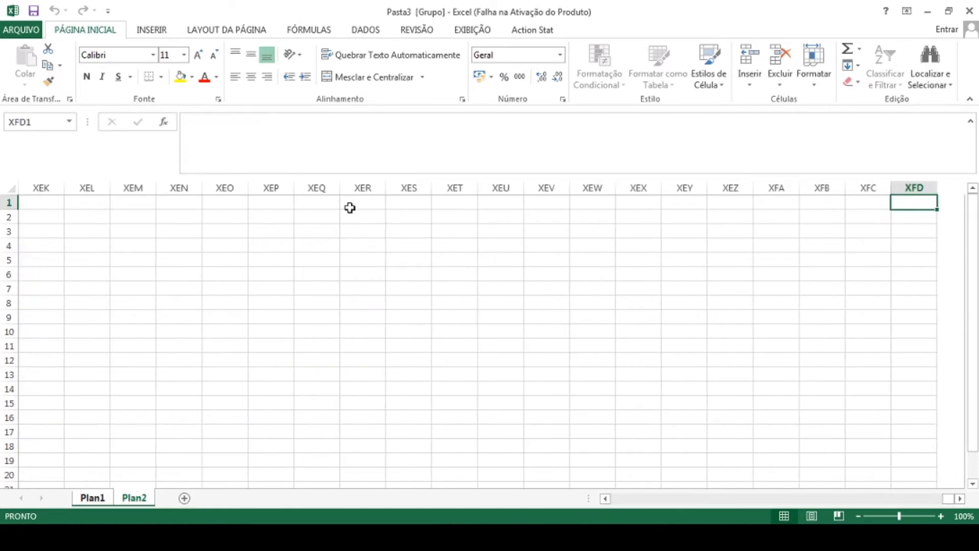
key(ctrl+Left)
key(ctrl+Left)
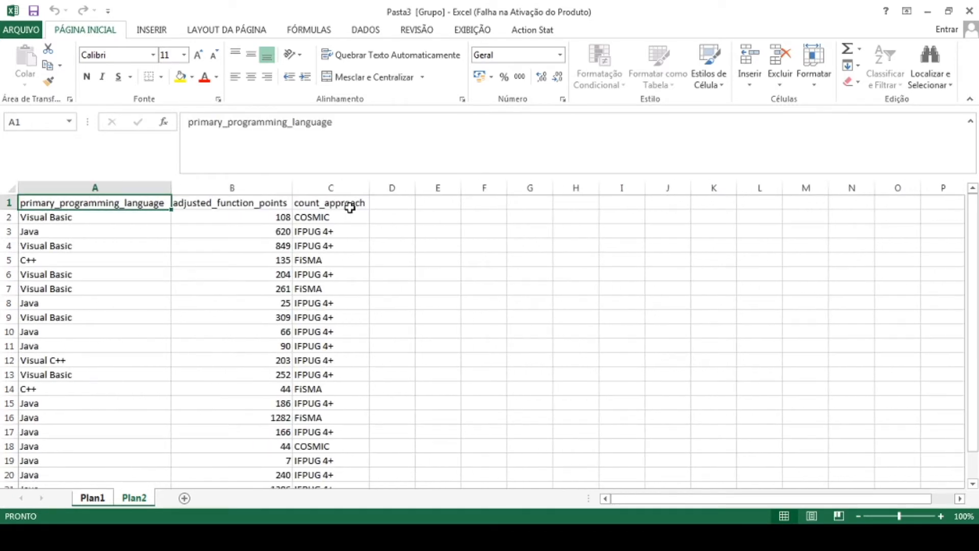
Jump down column A to the last data row and the sheet's last row, and return to A1.
key(ctrl+Down)
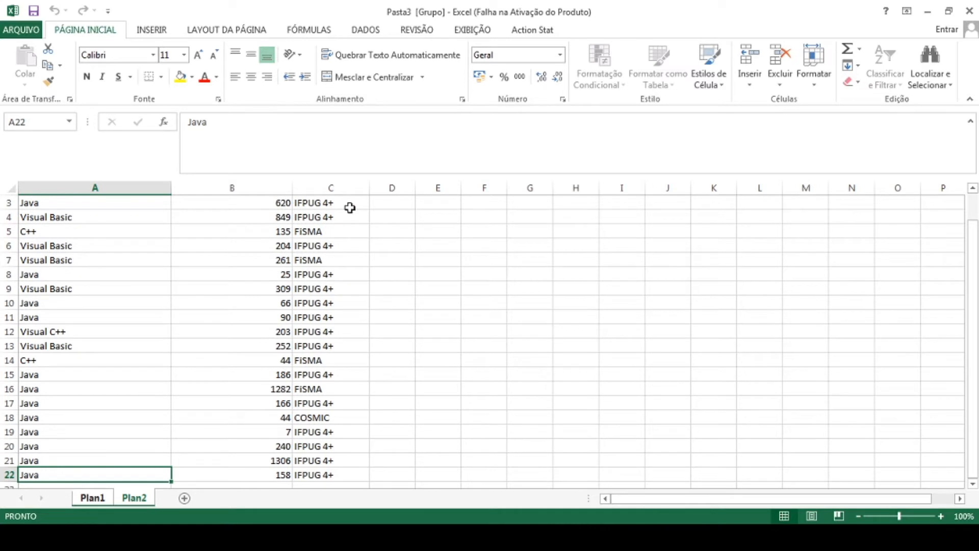
key(ctrl+Down)
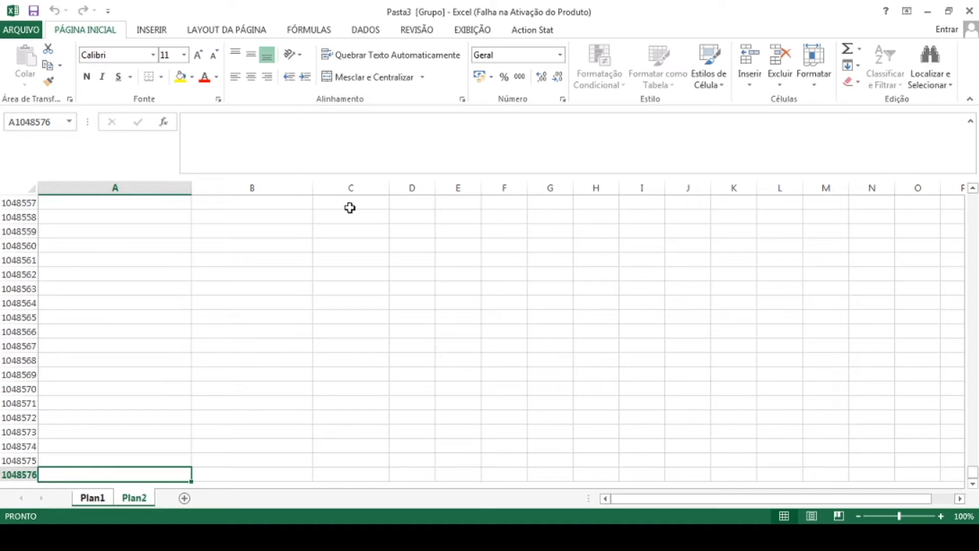
key(ctrl+Home)
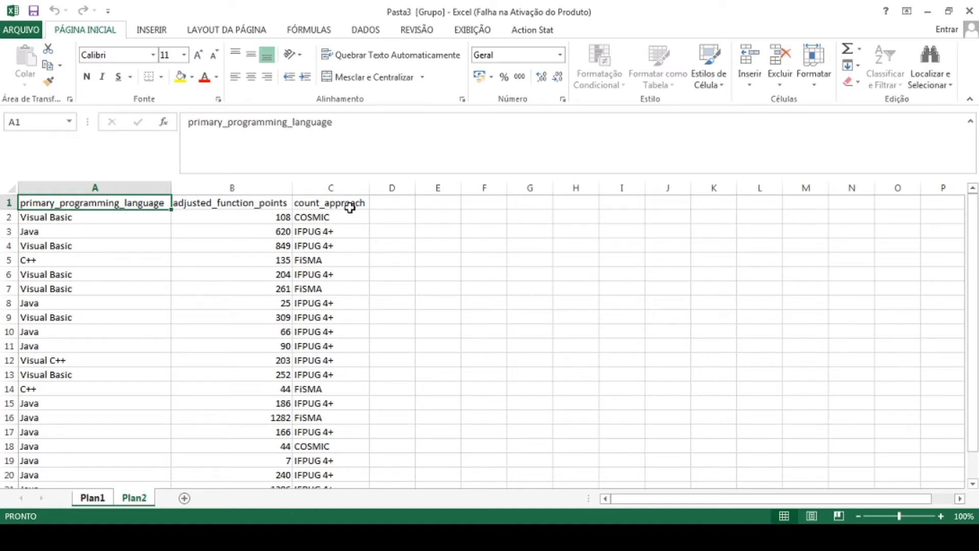
key(ctrl+Down)
key(ctrl+Down)
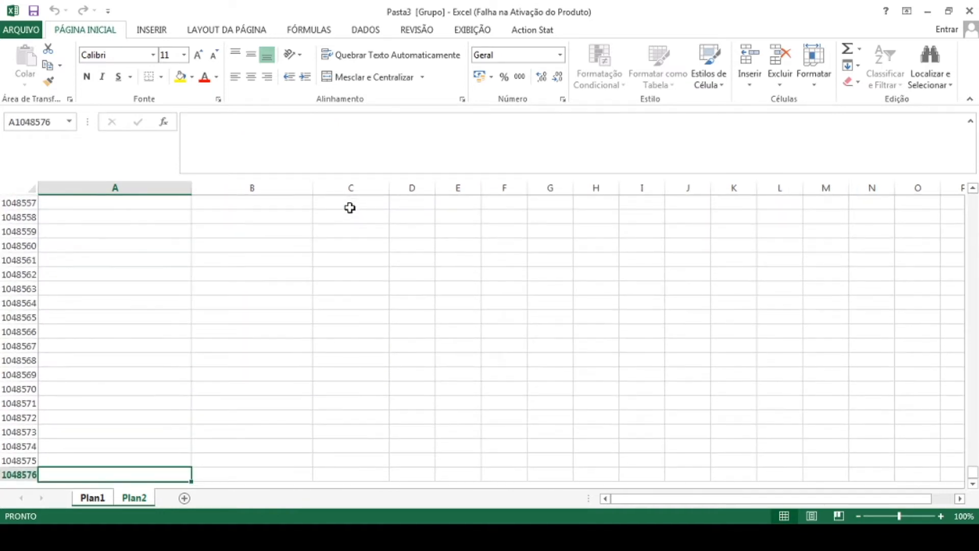
key(ctrl+Up)
key(ctrl+Up)
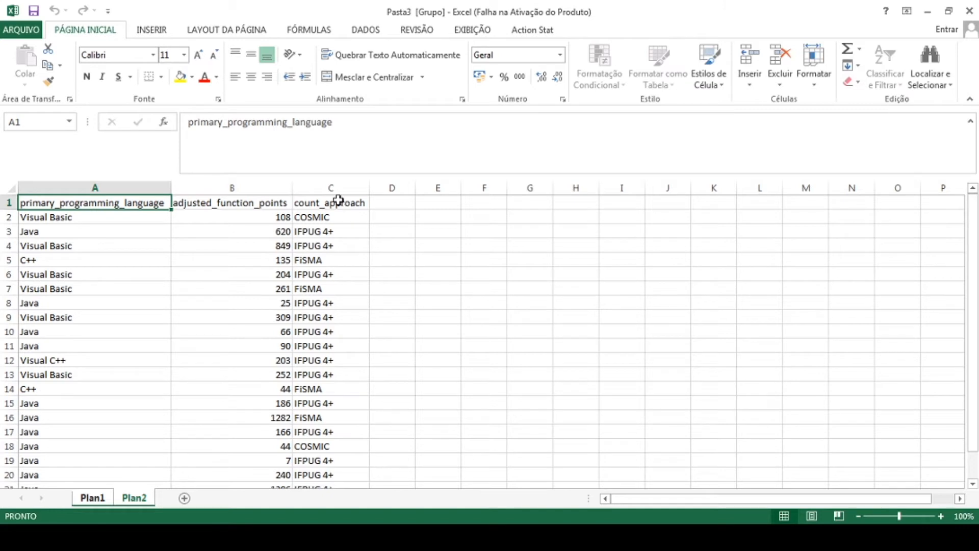
Go directly to cell A6 by entering its address, and return to cell A1.
click(38, 122)
text(A6)
key(Return)
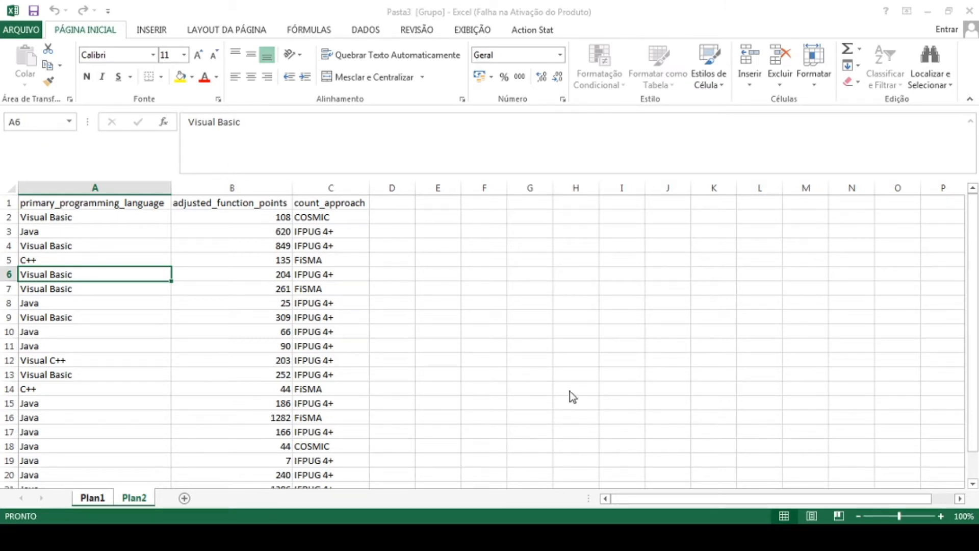
key(ctrl+Home)
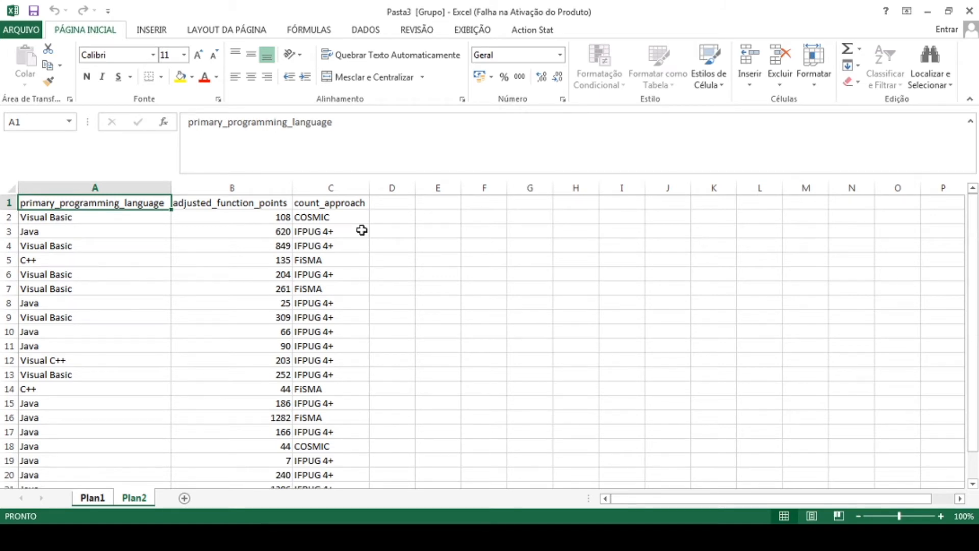
Look at the templates available for creating a new workbook, and return to the data sheet.
key(alt+Tab)
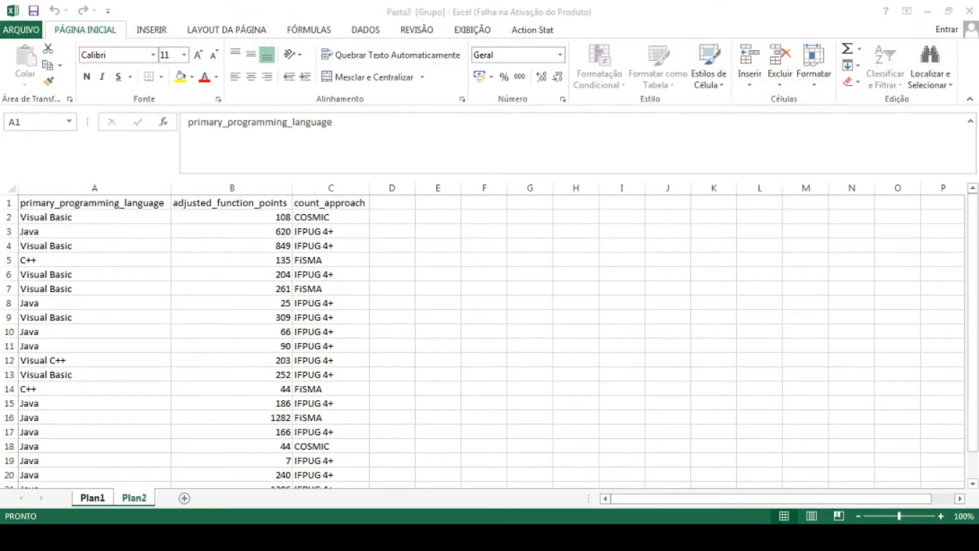
key(alt+Tab)
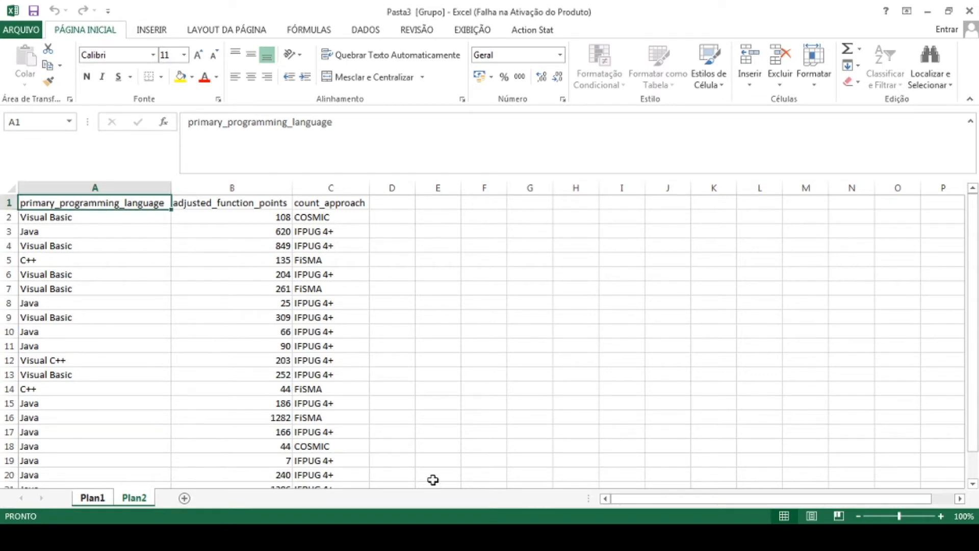
click(31, 31)
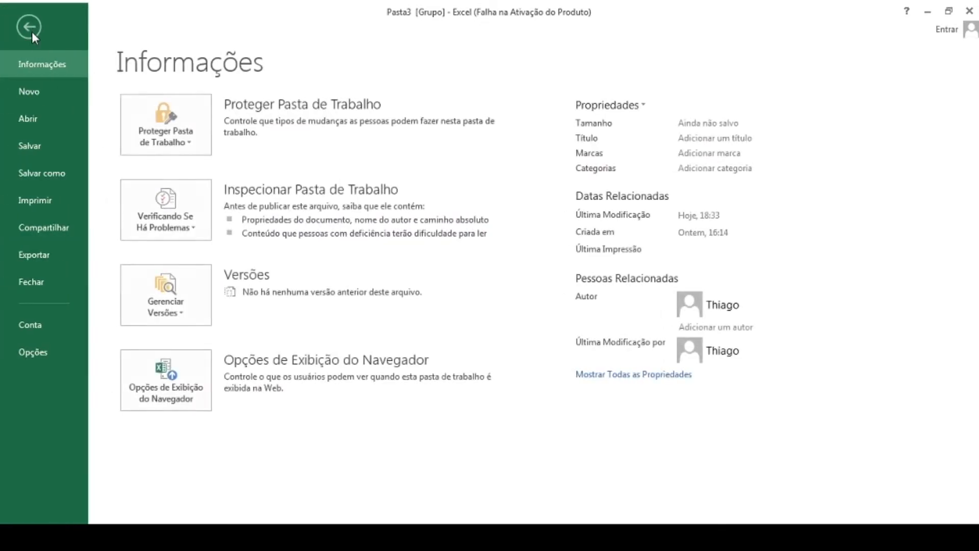
click(39, 91)
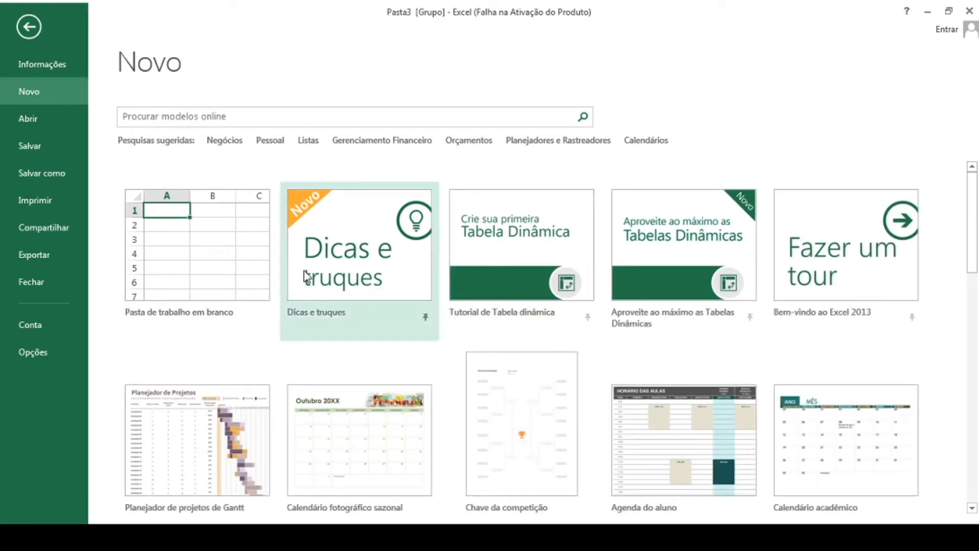
click(28, 27)
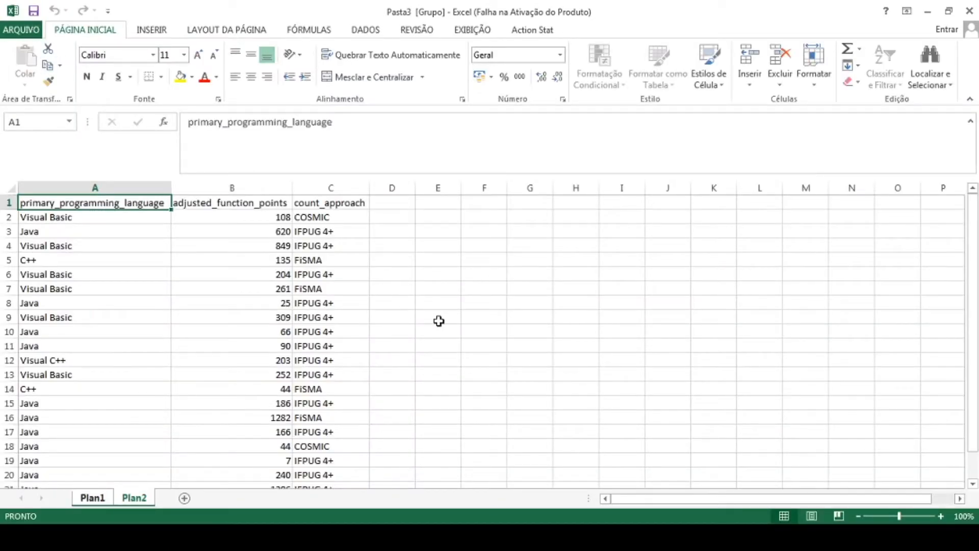
click(306, 537)
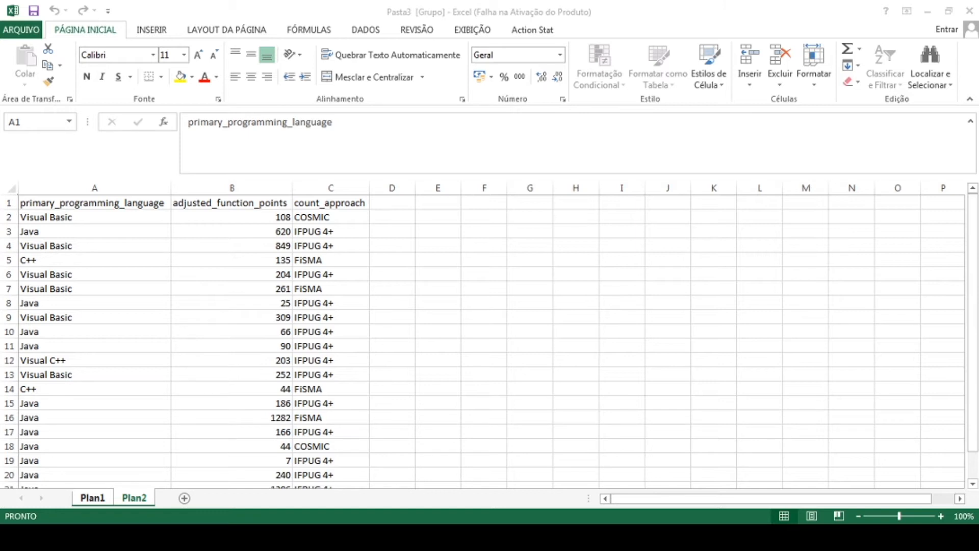
click(417, 469)
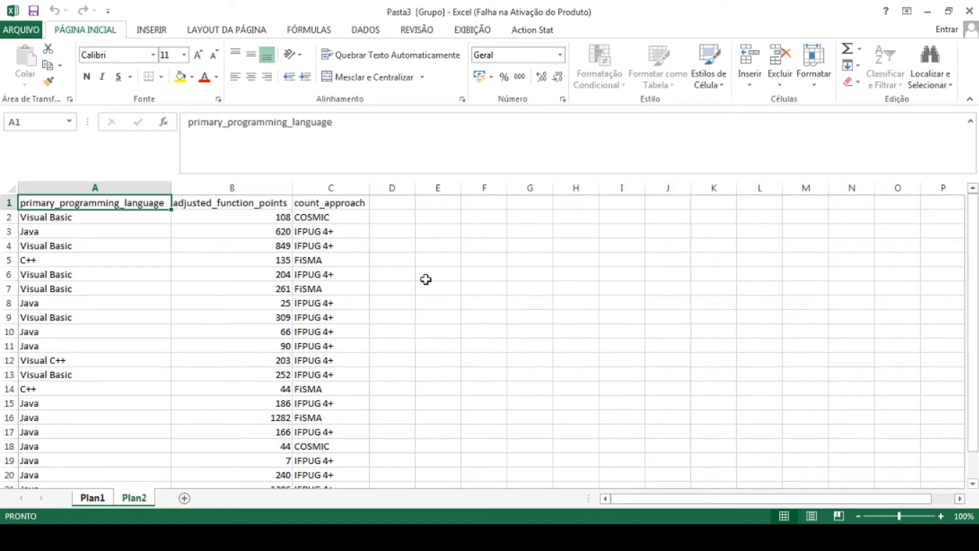
Switch to the Excel summary slide and change "Xltx" to lowercase "xltx" in the template-file row of the comparison table.
click(356, 537)
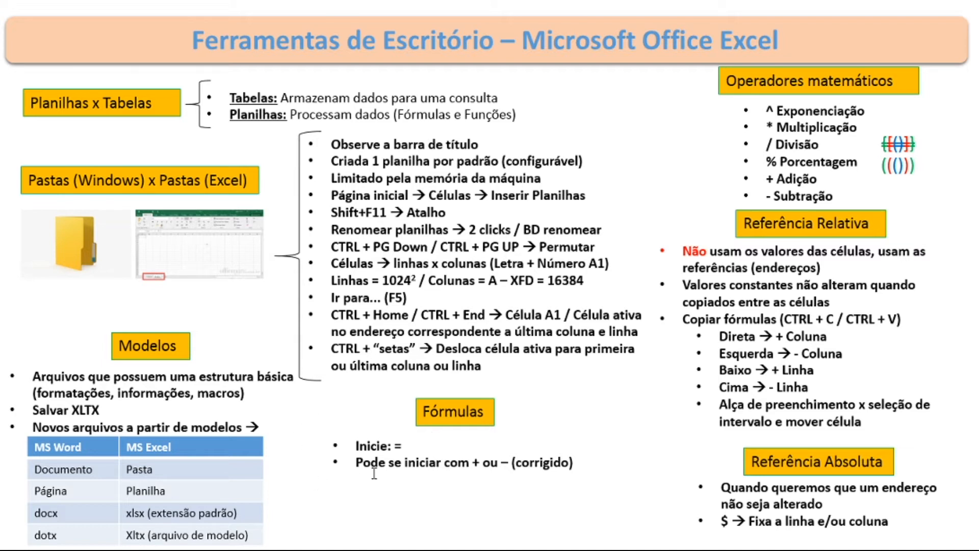
key(BackSpace)
text(x)
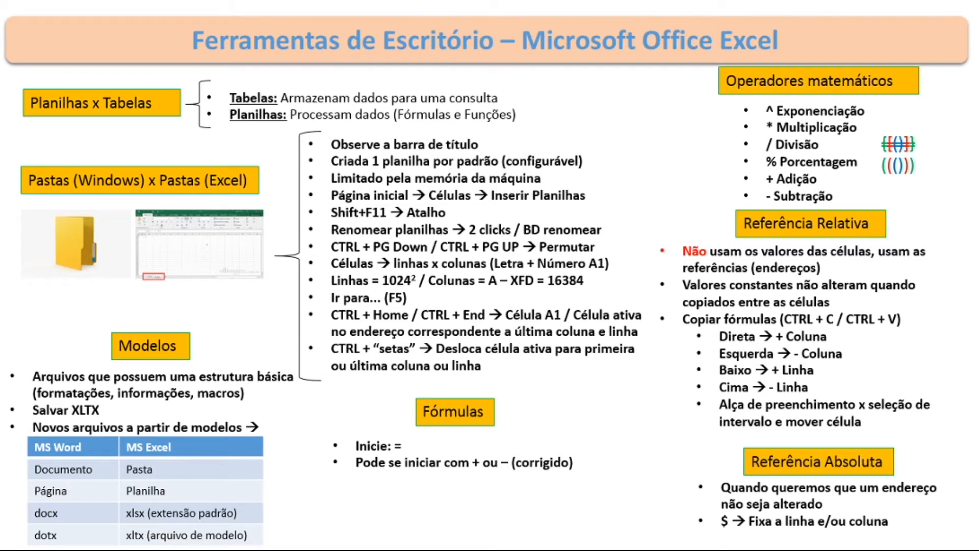
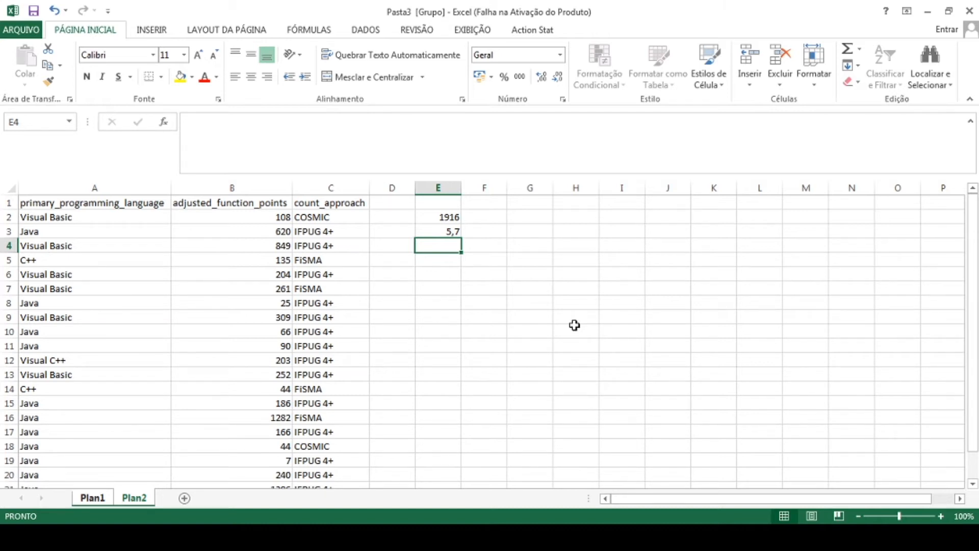
Enter the formula =B2^2 in cell E4 to square the first adjusted function points value.
text(=b2)
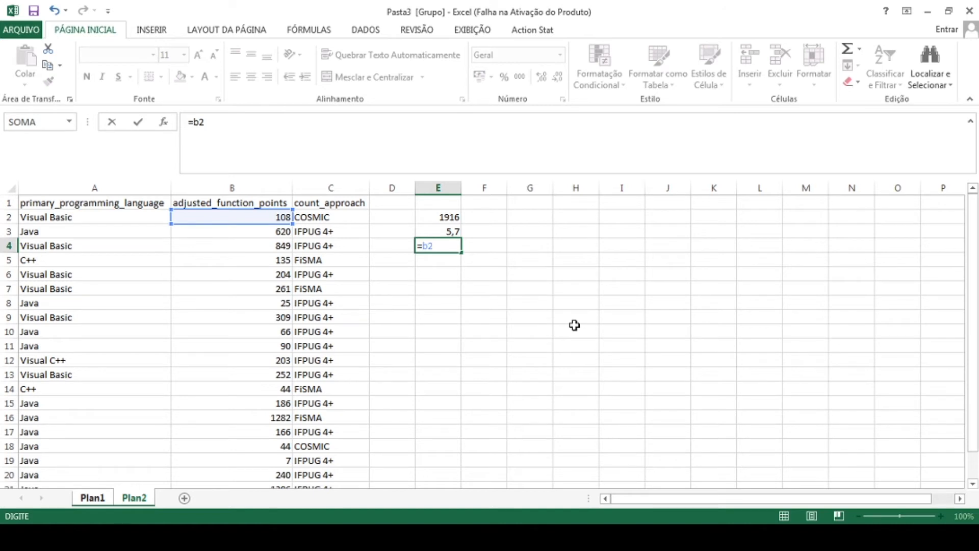
text(^2)
key(Return)
key(Up)
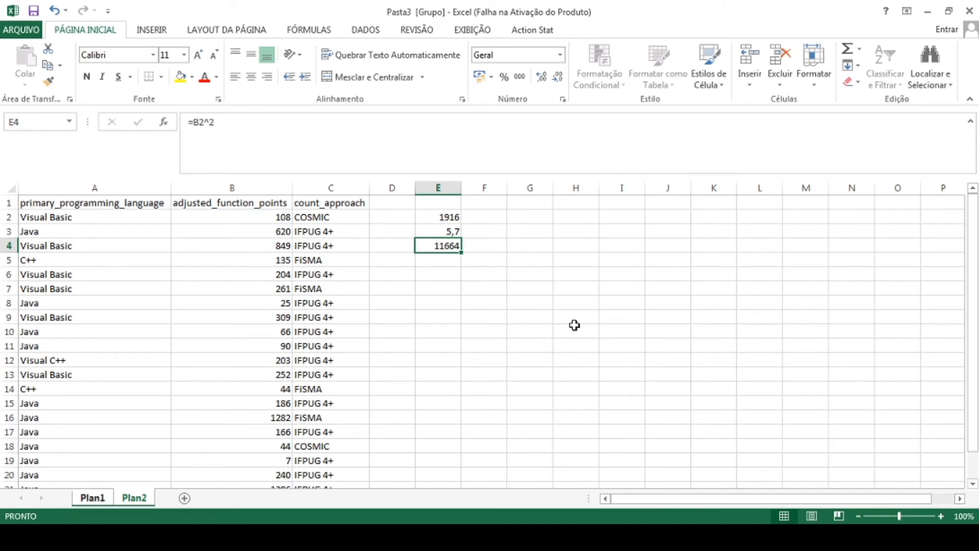
Enter the formula =B2*B3 in cell E5 to multiply the first two adjusted function points values.
key(Down)
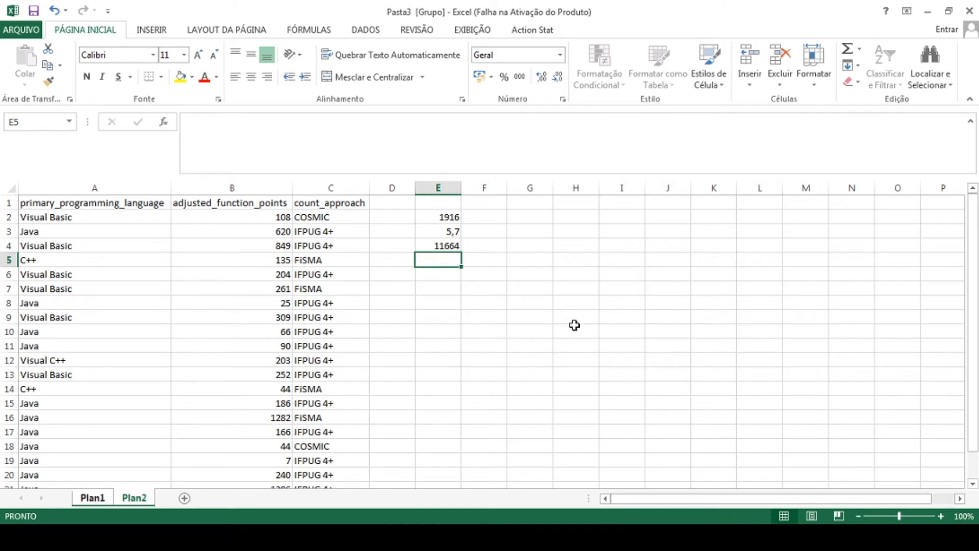
text(=b2*b)
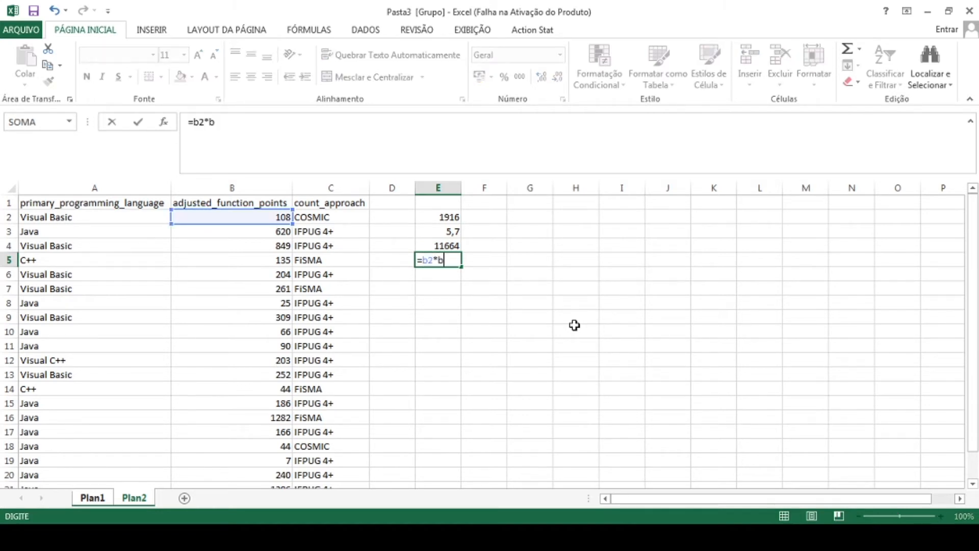
text(3)
key(Return)
key(Up)
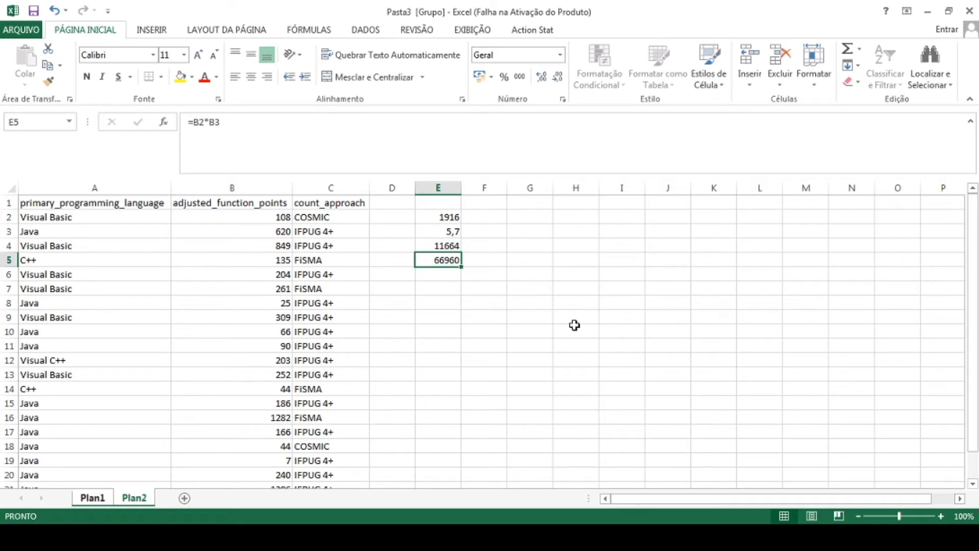
Enter the formula =B2/B3+B5 in cell E6 and show its result with two decimal places.
click(441, 278)
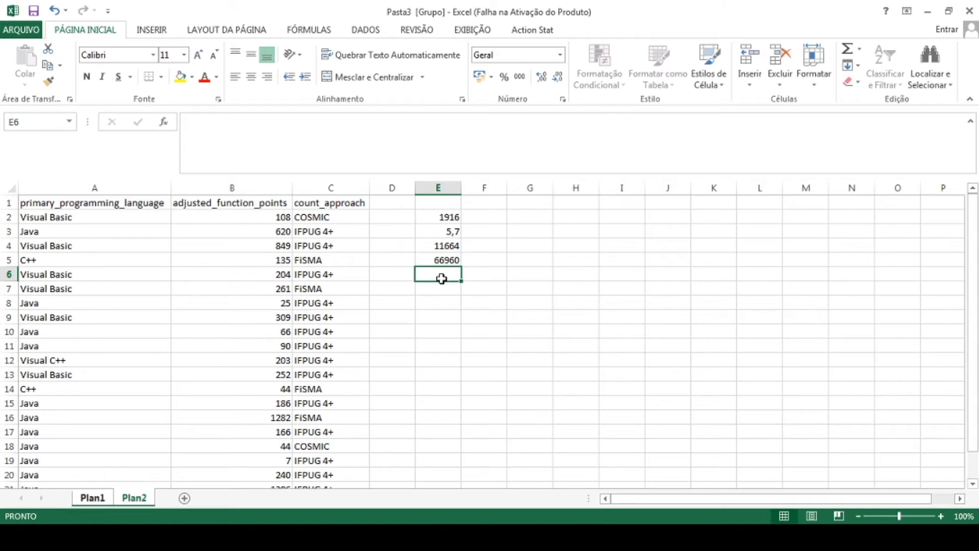
click(440, 221)
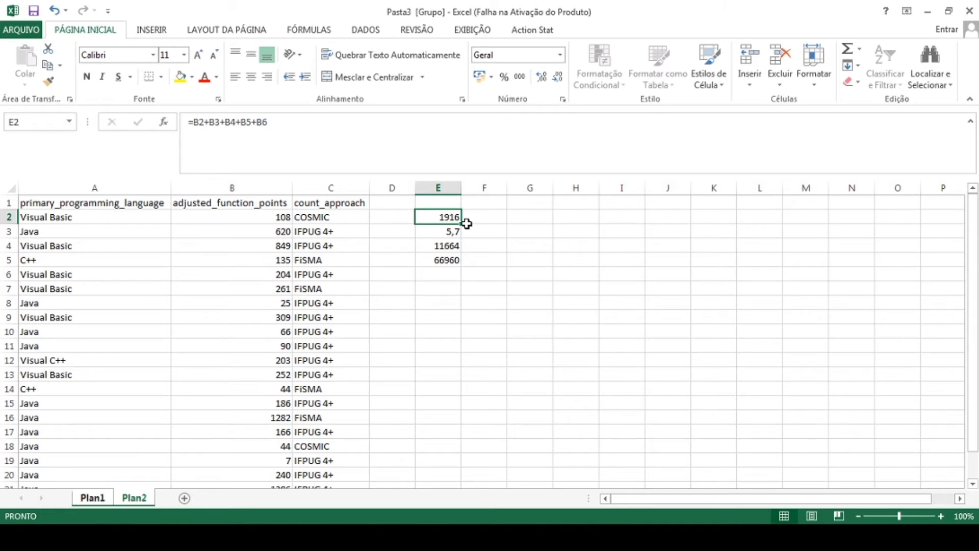
click(444, 272)
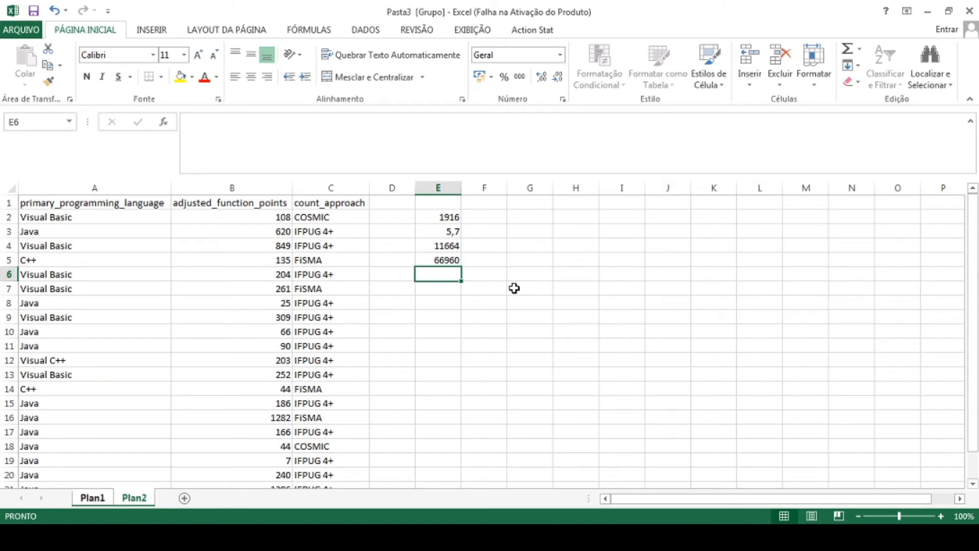
text(())
key(BackSpace)
key(BackSpace)
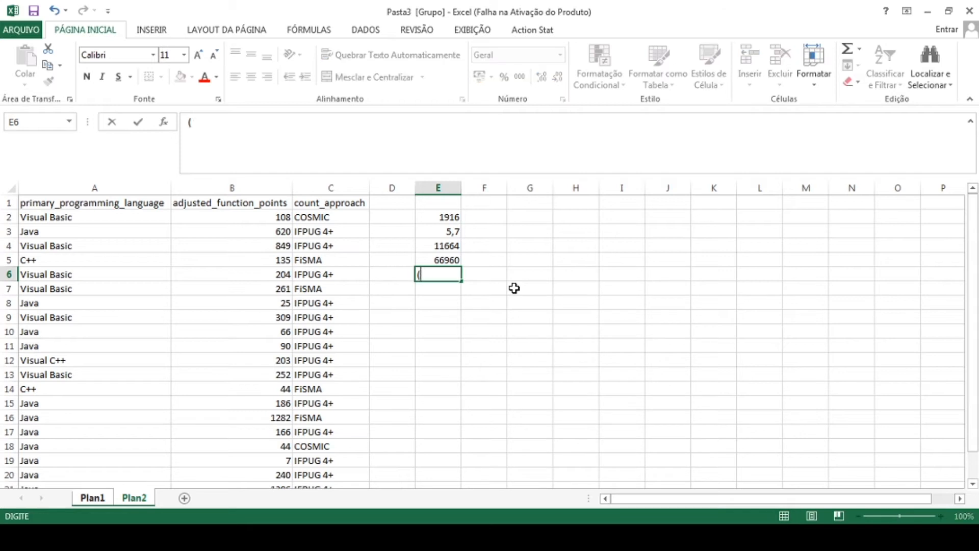
text(=)
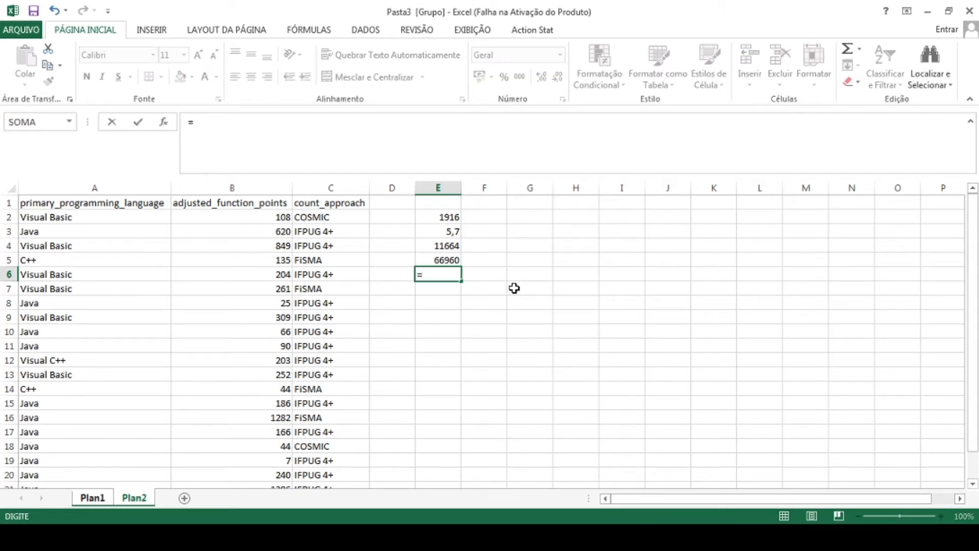
text(b2/)
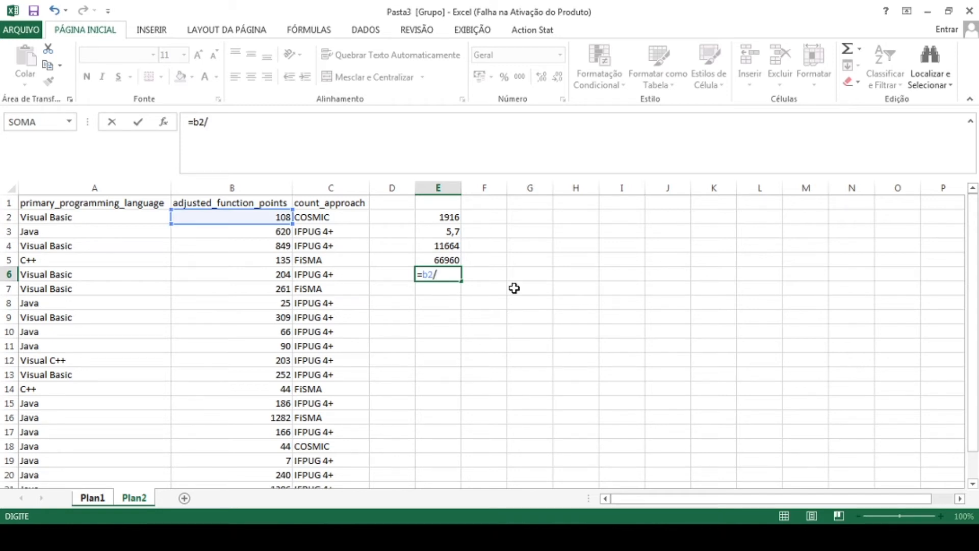
text(b3+b5)
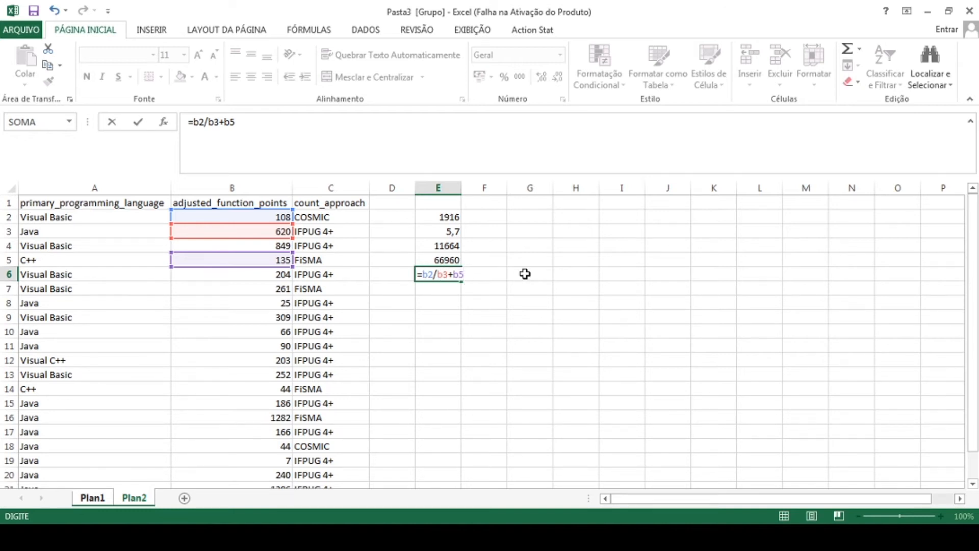
key(Return)
key(Up)
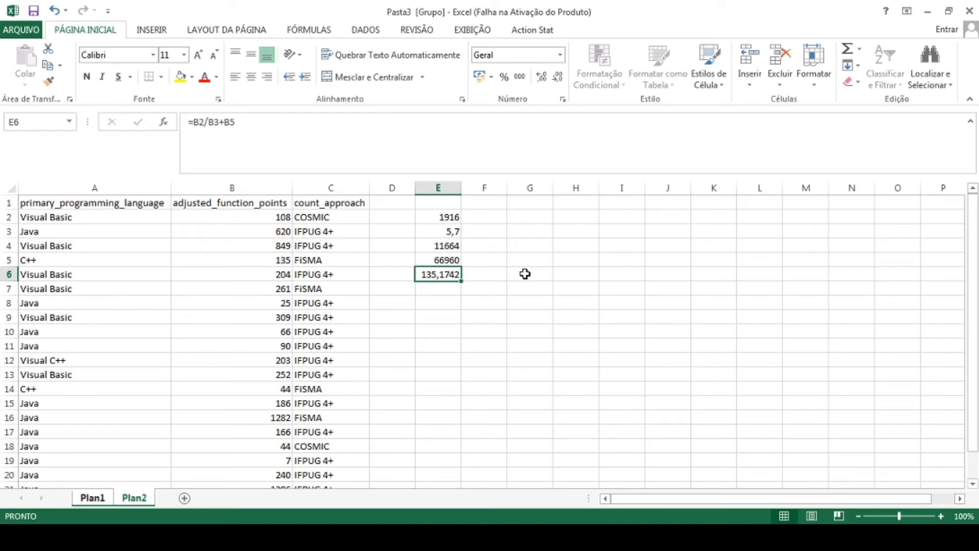
click(556, 77)
click(557, 77)
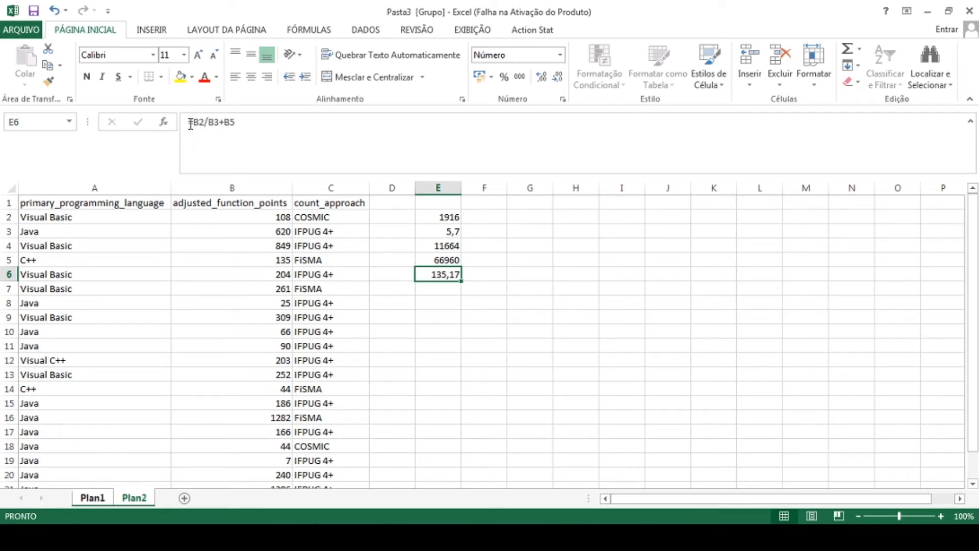
Add parentheses around the sum in the E6 formula so it reads =B2/(B3+B5).
click(229, 123)
key(Left)
key(Left)
key(Left)
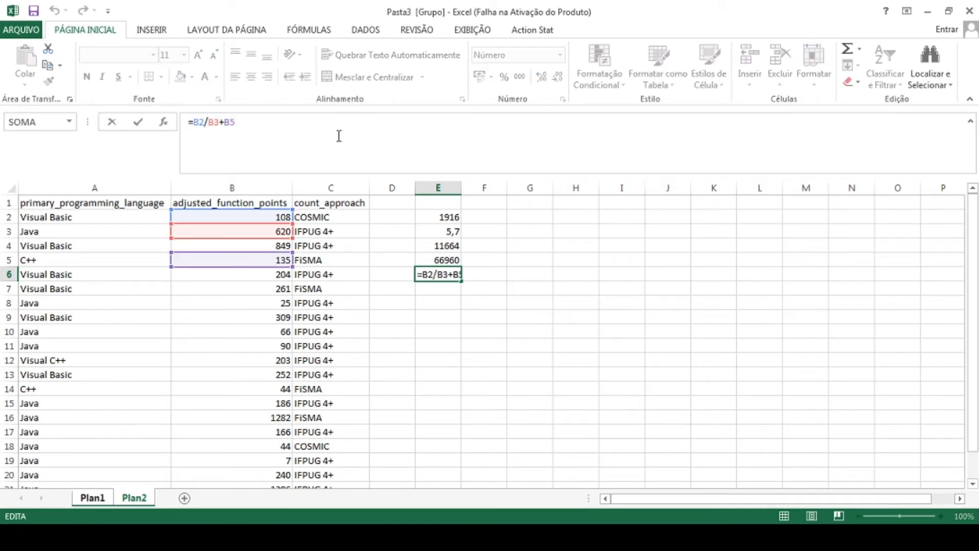
text(()
key(Right)
key(Right)
key(Right)
key(Right)
key(Right)
text())
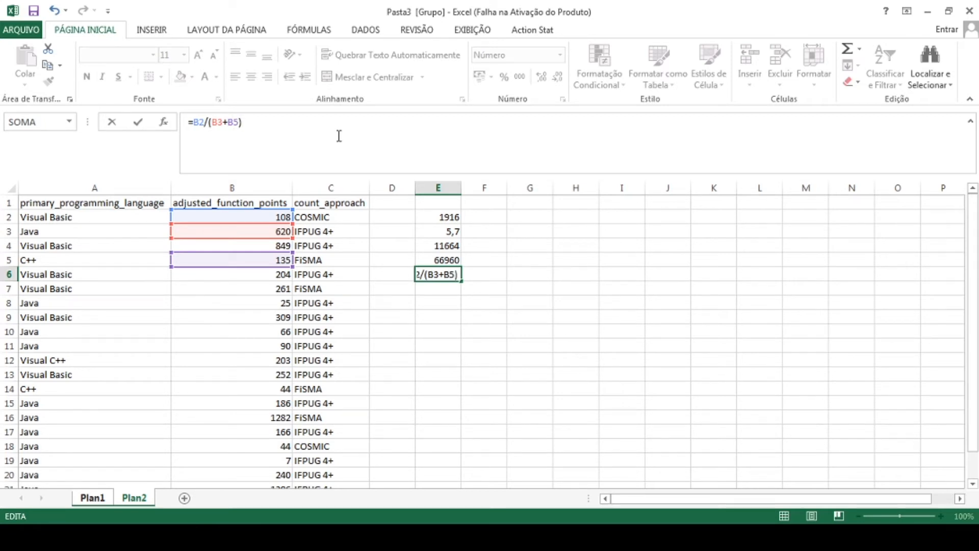
Highlight the bracketed sum and the whole expression after the equals sign in the E6 formula, and commit the formula.
key(shift+Left)
key(shift+Left)
key(shift+Left)
key(shift+Left)
key(shift+Left)
key(shift+Left)
key(shift+Left)
key(Left)
key(Left)
key(Left)
key(Left)
key(shift+Right)
key(shift+Right)
key(shift+Right)
key(shift+Right)
key(shift+Right)
key(shift+Right)
key(shift+Right)
key(shift+Right)
key(shift+Right)
key(shift+Right)
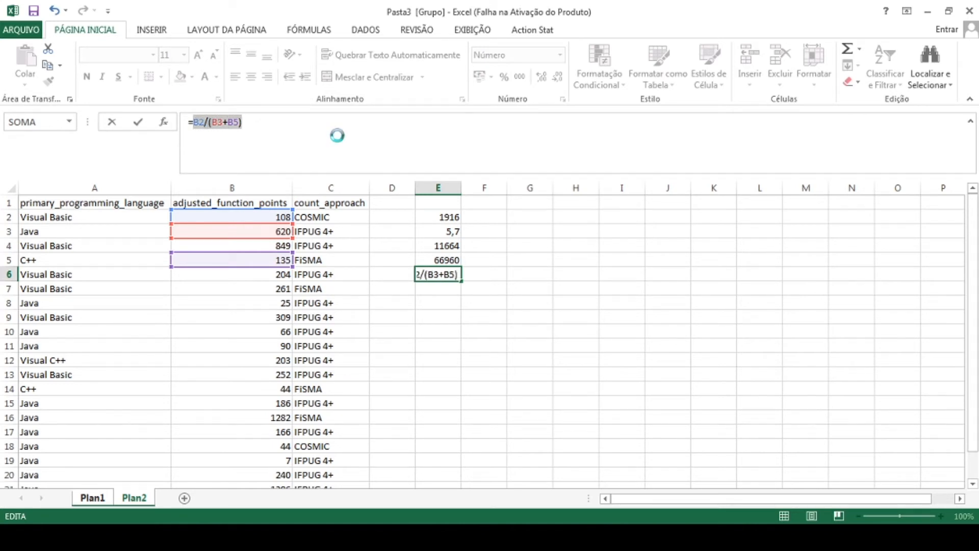
key(Return)
key(Up)
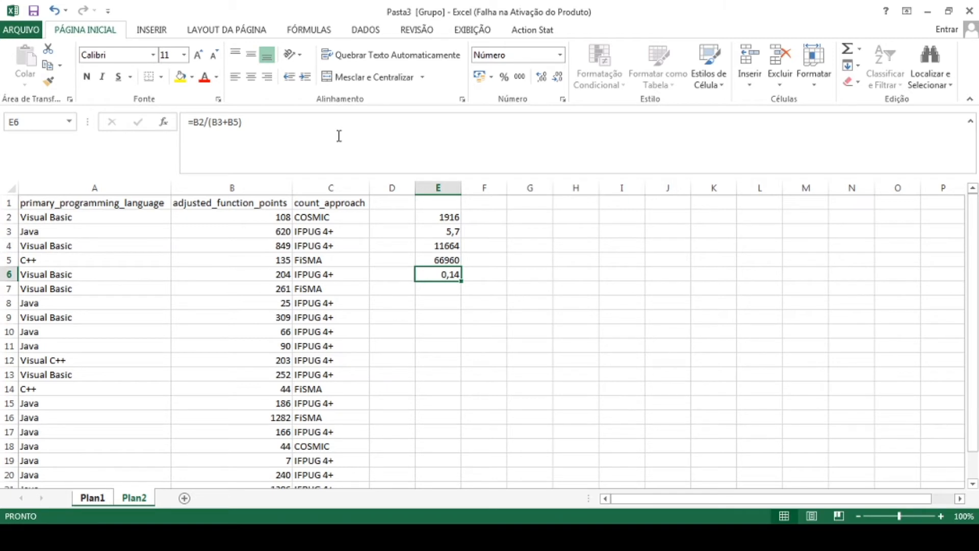
Begin a formula in cell E7 with =(b2+b3)*b5, using round brackets instead of curly braces.
key(Down)
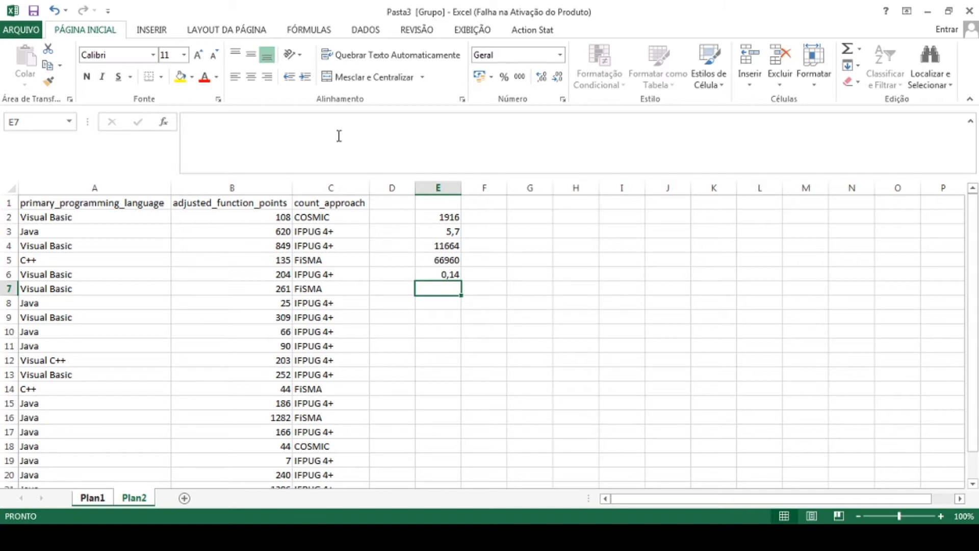
key(BackSpace)
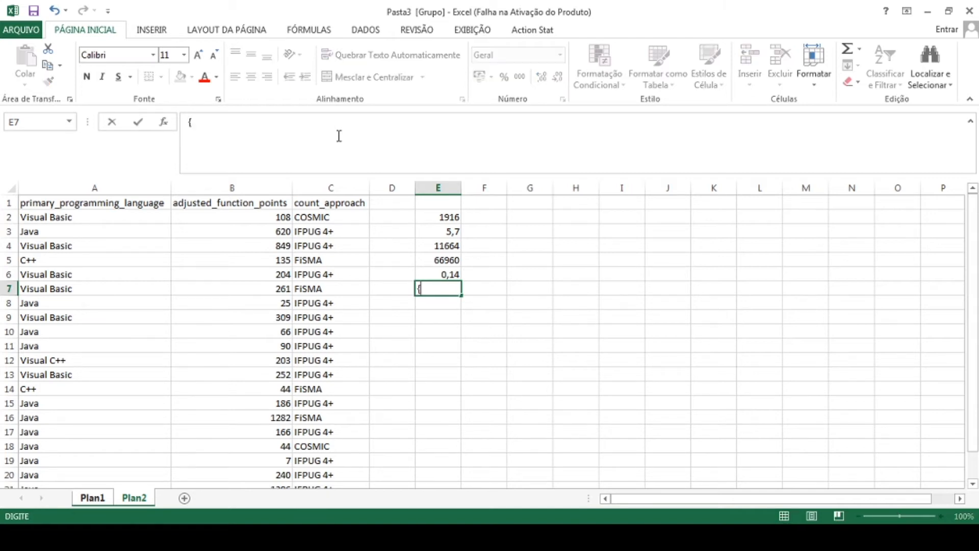
text(={})
key(BackSpace)
key(BackSpace)
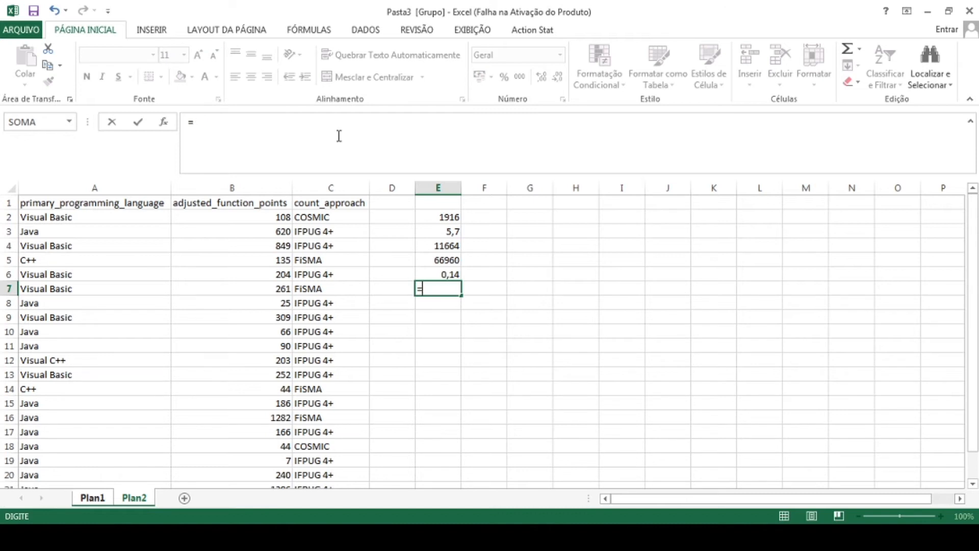
text((b2+b3))
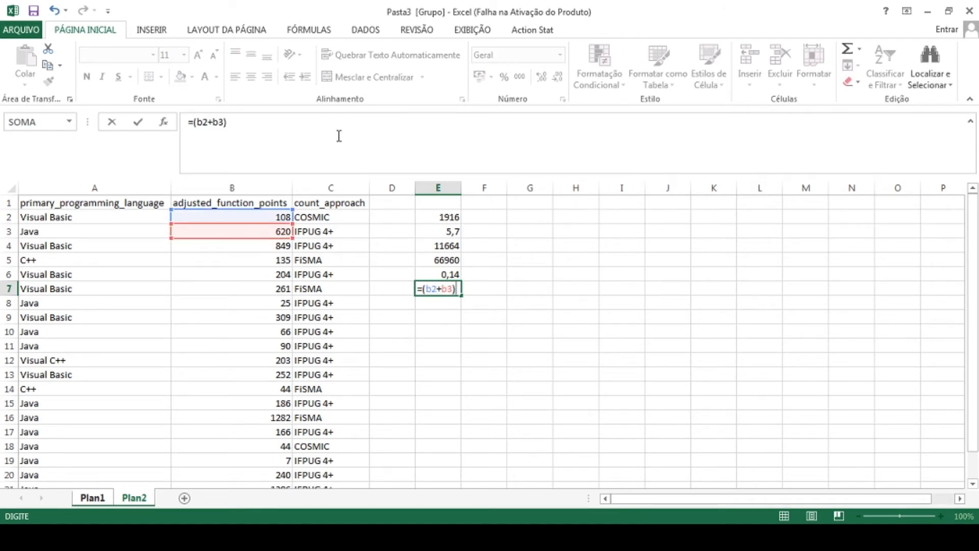
click(341, 137)
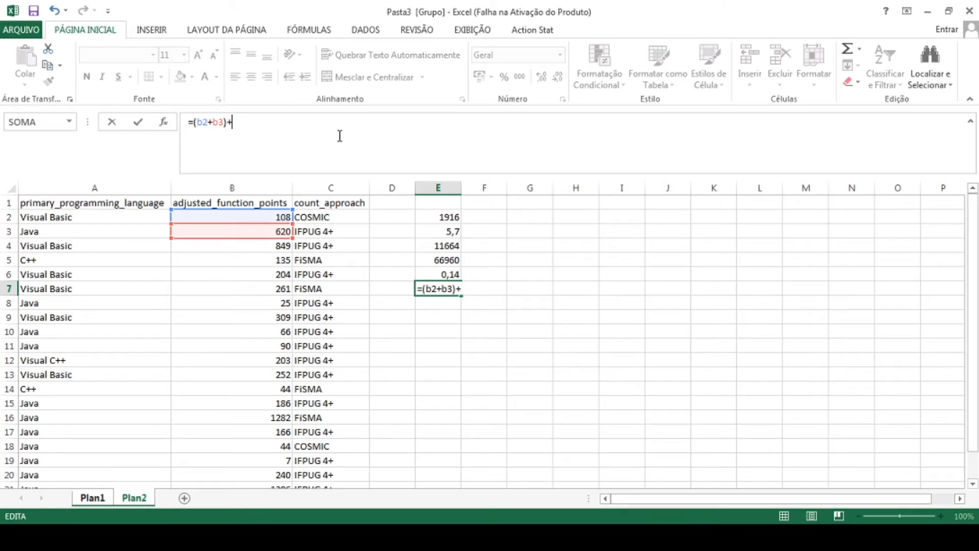
text(*b5)
Enclose the whole E7 expression in an outer pair of parentheses so it reads =((b2+b3)*b5).
key(Left)
key(Left)
key(Left)
key(Left)
key(Left)
key(Left)
key(Left)
key(Left)
key(Left)
key(Left)
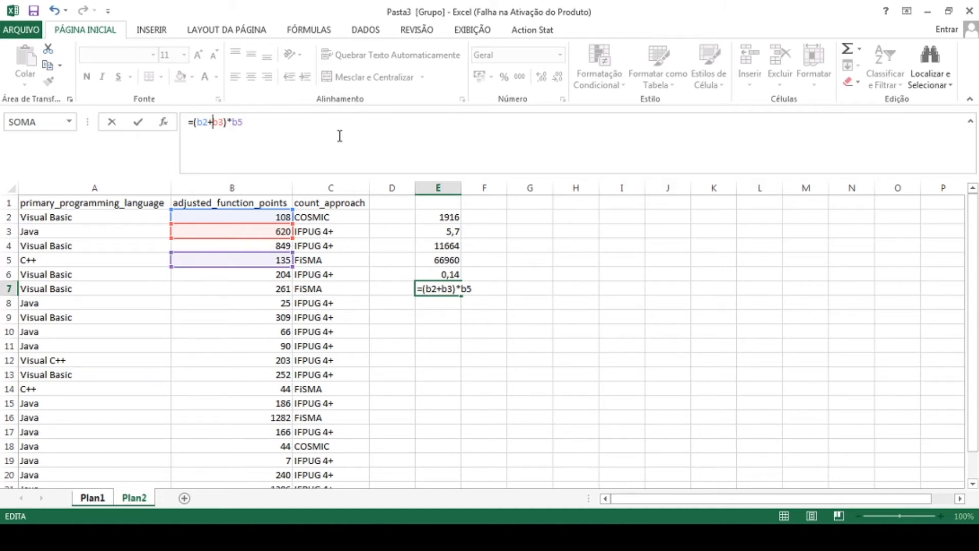
text(()
key(Right)
key(Right)
key(Right)
key(Right)
key(Right)
key(Right)
key(Right)
key(Right)
key(Right)
key(Right)
text())
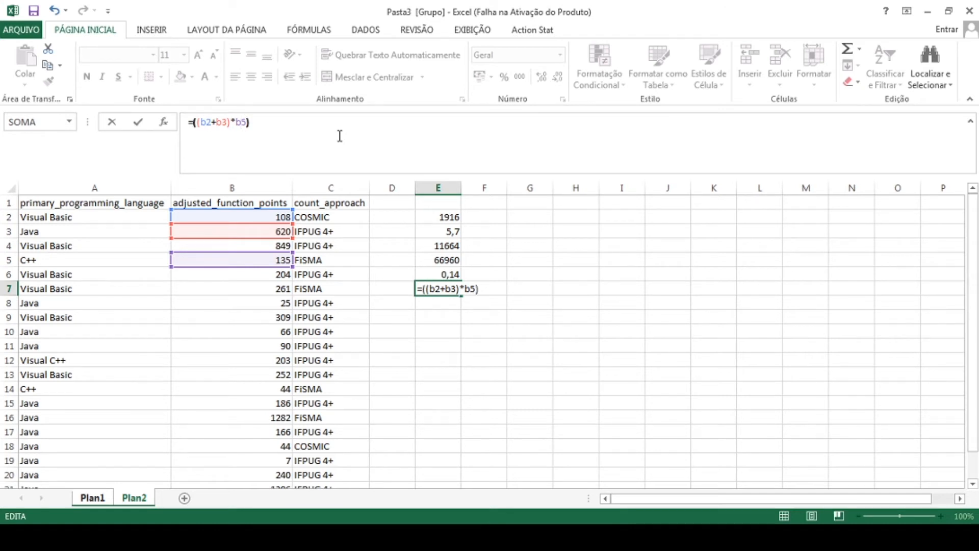
Divide the E7 expression by b4 and enclose it all in outer parentheses, giving =(((b2+b3)*b5)/b4).
text(/b4)
key(Left)
key(Left)
key(Left)
key(Left)
key(Left)
key(Left)
key(Left)
key(Left)
key(Left)
key(Left)
key(Left)
key(Left)
key(Left)
key(Left)
text(()
key(Right)
key(Right)
key(Right)
key(Right)
key(Right)
key(Right)
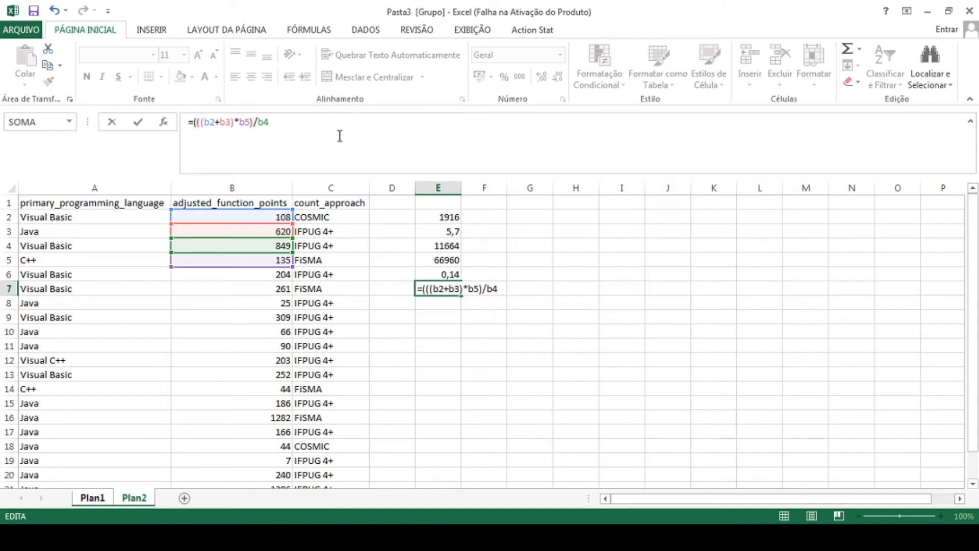
text())
Highlight the innermost sum b2+b3 in the E7 formula to show the first operation.
key(Left)
key(Left)
key(Left)
key(Left)
key(Left)
key(Left)
key(Left)
key(Left)
key(Left)
key(Left)
key(Left)
key(Left)
key(Left)
key(Left)
key(shift+Right)
key(shift+Right)
key(shift+Right)
key(shift+Right)
key(shift+Right)
Highlight the bracketed product ((b2+b3)*b5) in the E7 formula to show the part divided by b4.
key(Left)
key(Left)
key(Left)
key(Left)
key(Left)
key(Left)
key(Left)
key(shift+Right)
key(shift+Right)
key(shift+Right)
key(shift+Right)
key(shift+Right)
key(shift+Right)
key(shift+Right)
key(shift+Right)
key(shift+Right)
key(shift+Right)
key(shift+Right)
key(shift+Right)
key(shift+Right)
key(shift+Left)
key(Left)
key(Left)
key(Left)
key(Left)
key(Left)
key(Left)
key(Left)
key(Left)
key(Left)
key(Left)
key(Left)
key(Left)
key(Left)
key(Right)
key(Right)
key(shift+Right)
key(shift+Right)
key(shift+Right)
key(shift+Right)
key(shift+Right)
key(shift+Right)
key(shift+Right)
key(shift+Right)
key(shift+Right)
key(shift+Right)
key(shift+Right)
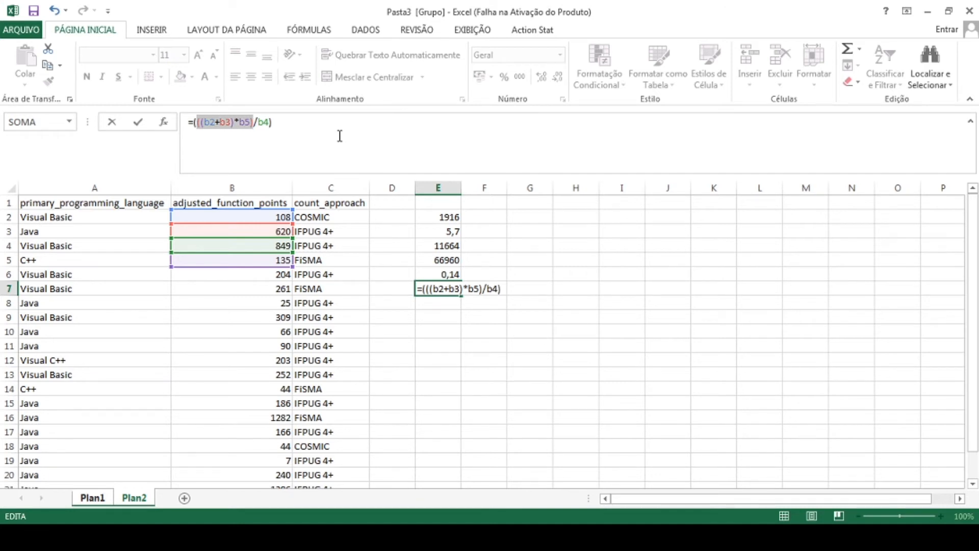
key(Right)
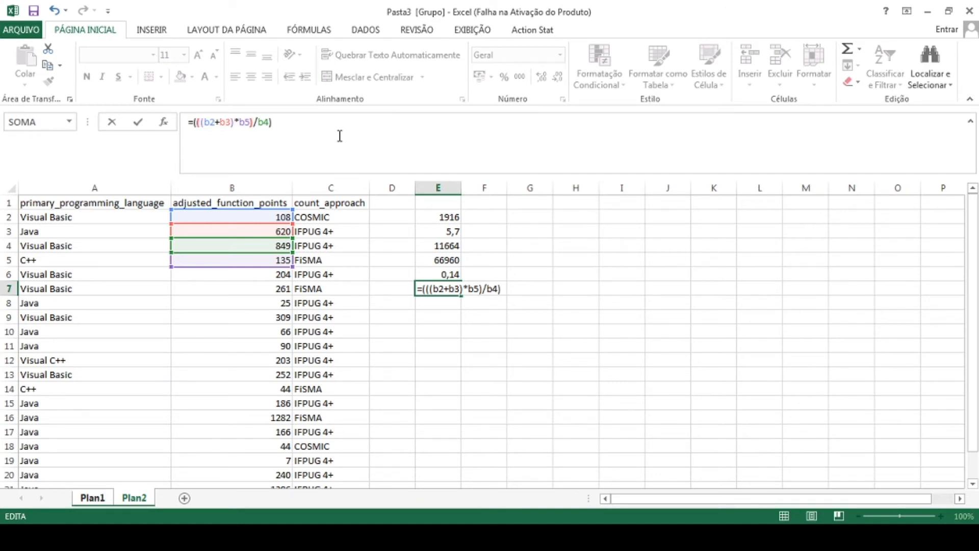
Insert b6+ just inside the outermost parenthesis of the E7 formula so it reads =(b6+((b2+b3)*b5)/b4).
key(Right)
key(Right)
key(Right)
key(Left)
key(Left)
key(Left)
key(Left)
key(Left)
key(Left)
key(Left)
key(Left)
key(Left)
key(Left)
key(Left)
key(Left)
key(Left)
key(Left)
key(Left)
key(Left)
key(Left)
key(Left)
key(Right)
key(Right)
text(b6+)
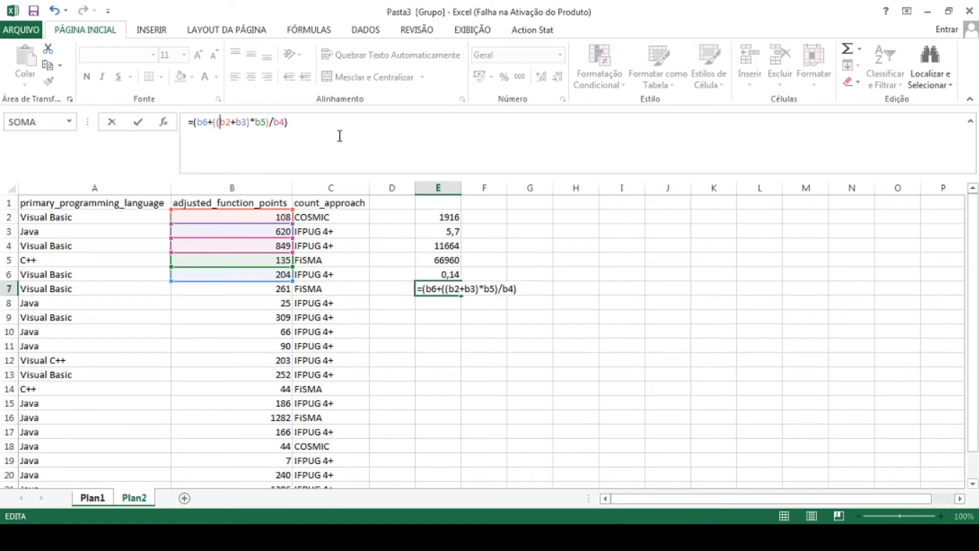
Highlight the (b2+b3)*b5 portion of the E7 formula to examine its order of evaluation.
key(shift+Right)
key(shift+Right)
key(Left)
key(Left)
key(Left)
key(Left)
key(Left)
key(Left)
key(shift+Right)
key(shift+Right)
key(shift+Right)
key(shift+Right)
key(shift+Right)
key(shift+Right)
key(shift+Right)
key(shift+Right)
key(shift+Right)
key(shift+Right)
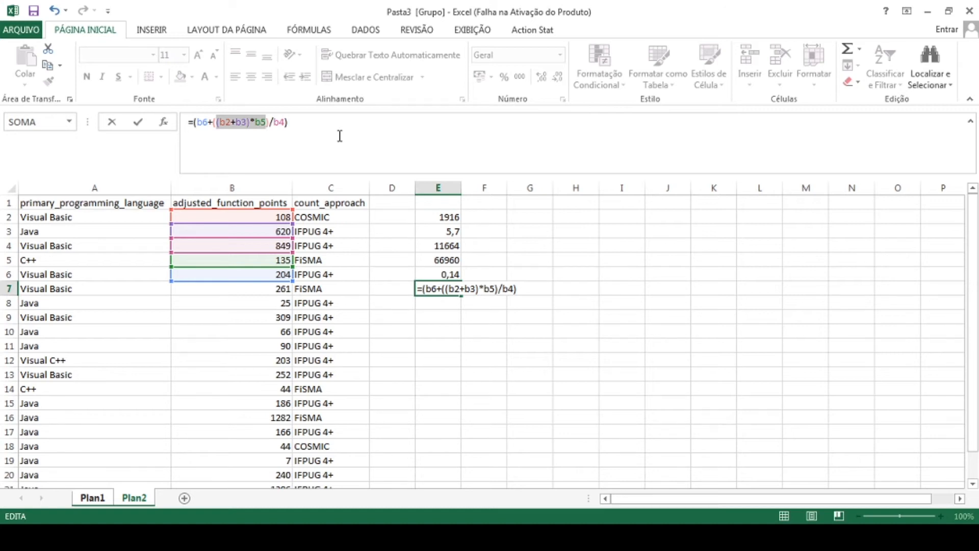
key(Left)
key(Left)
key(Left)
key(Left)
key(Left)
key(Left)
key(Left)
key(Left)
key(Left)
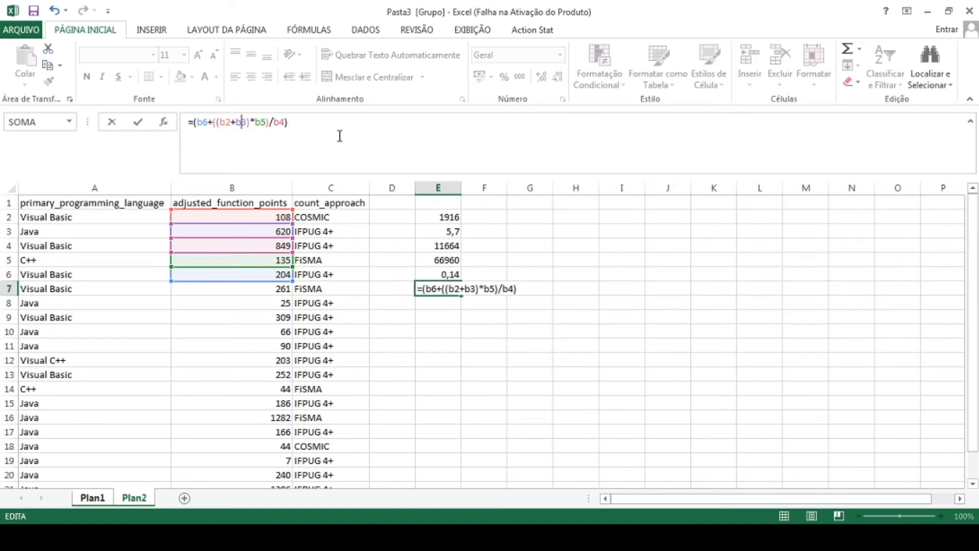
Highlight the ((b2+b3)*b5)/b4 portion of the E7 formula to examine the part added to b6.
key(Left)
key(Left)
key(Left)
key(Left)
key(Left)
key(Right)
key(Right)
key(Right)
key(Left)
key(Right)
key(Right)
key(shift+Right)
key(shift+Right)
key(shift+Right)
key(shift+Right)
key(shift+Right)
key(shift+Right)
key(shift+Right)
key(shift+Right)
key(shift+Right)
key(shift+Right)
key(shift+Right)
key(shift+Right)
key(shift+Right)
key(shift+Right)
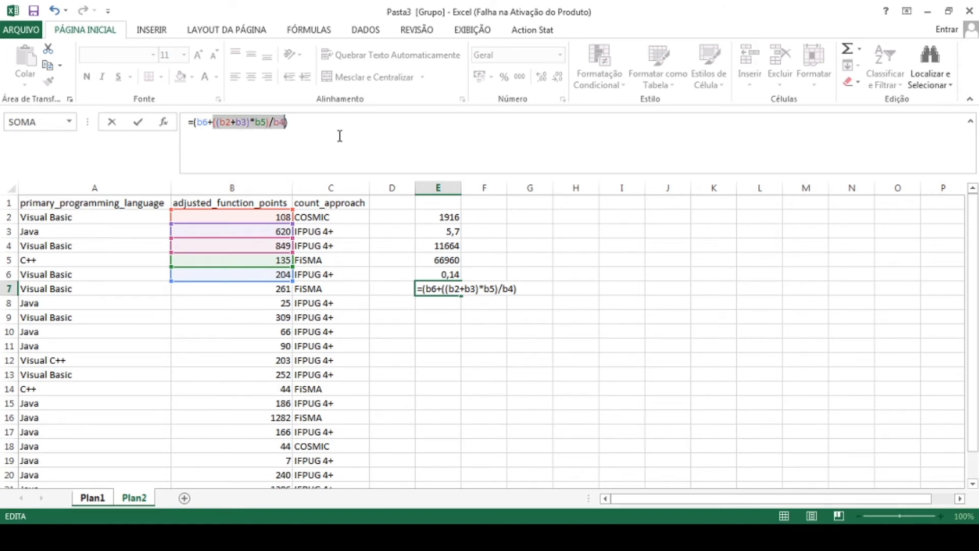
key(shift+Right)
Commit the formula =(b6+((b2+b3)*b5)/b4) in E7 and reselect the cell.
key(Right)
key(Left)
key(Left)
key(Left)
key(Left)
key(Left)
key(Left)
key(Left)
key(Left)
key(Left)
key(Left)
key(Left)
key(Left)
key(Left)
key(Left)
key(Left)
key(Left)
key(Left)
key(Left)
key(Left)
key(Left)
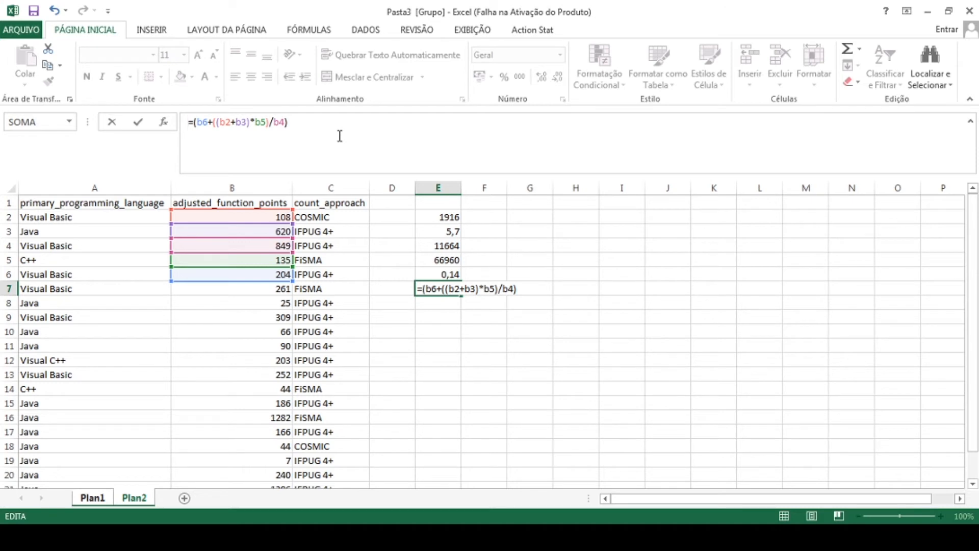
key(Return)
key(Up)
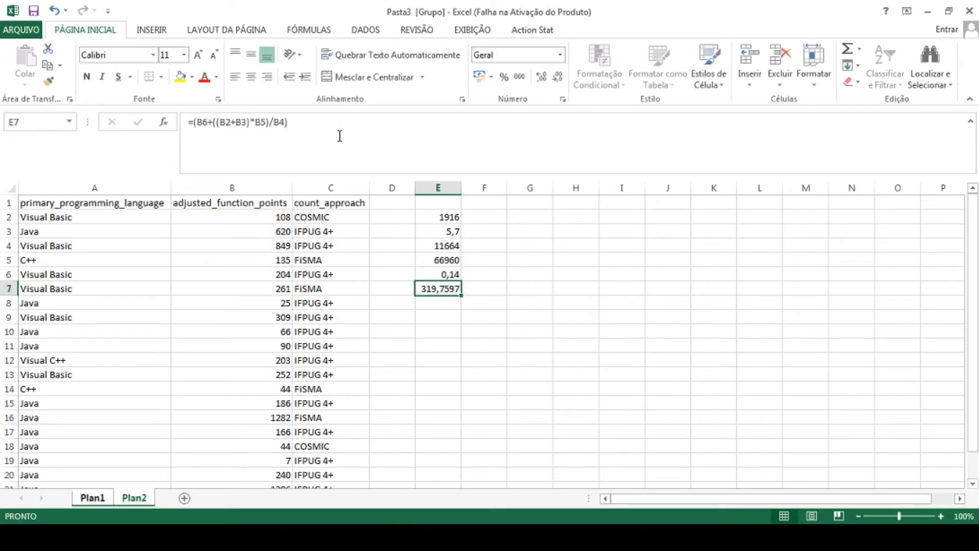
Adjust the number format of E7 so it displays five decimal places.
click(559, 78)
click(559, 77)
click(559, 77)
click(559, 78)
click(544, 78)
click(544, 77)
click(544, 78)
click(538, 77)
click(538, 77)
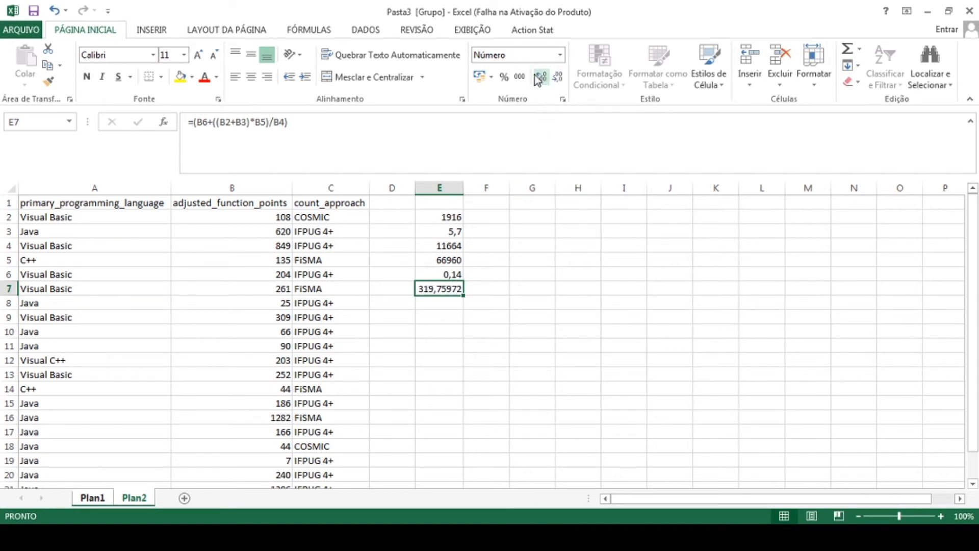
click(570, 306)
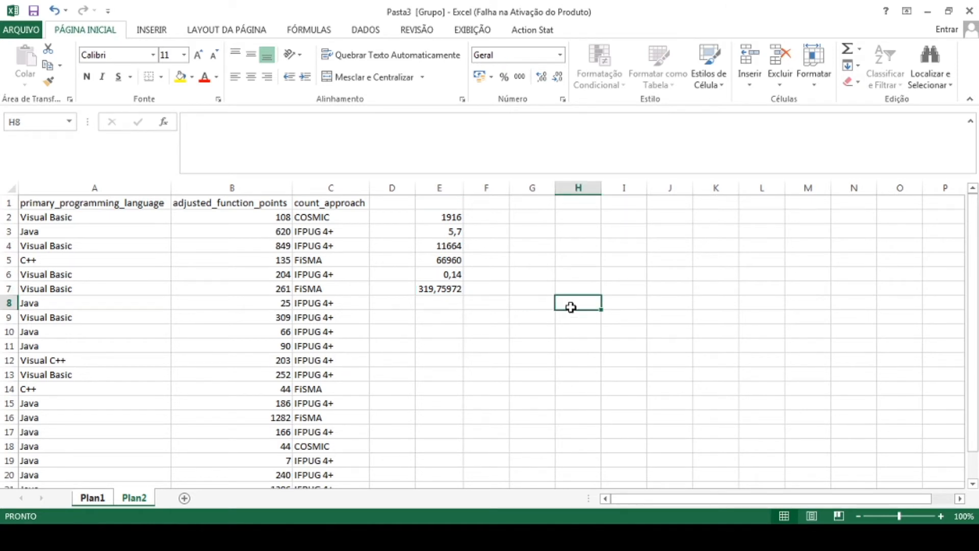
Review the formulas in E6 and E7.
click(455, 289)
click(449, 272)
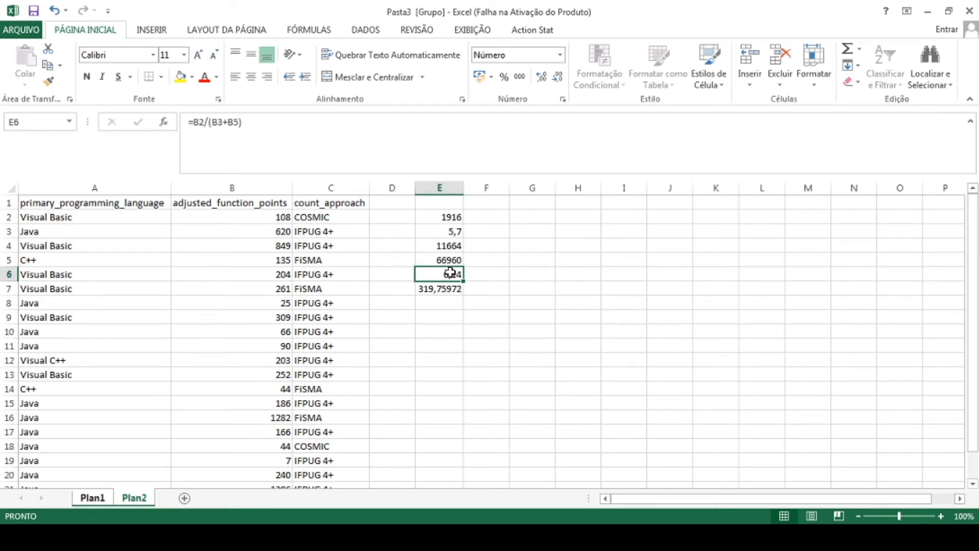
click(446, 288)
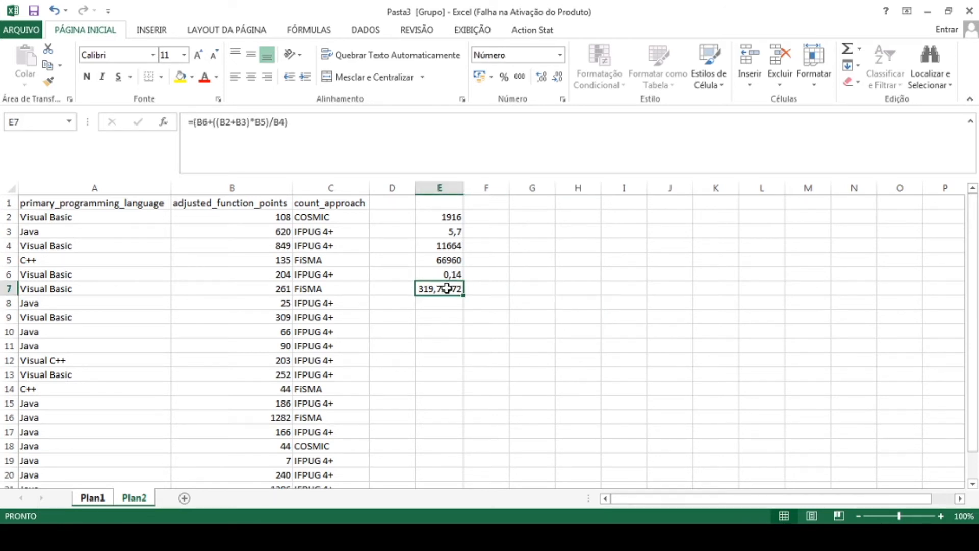
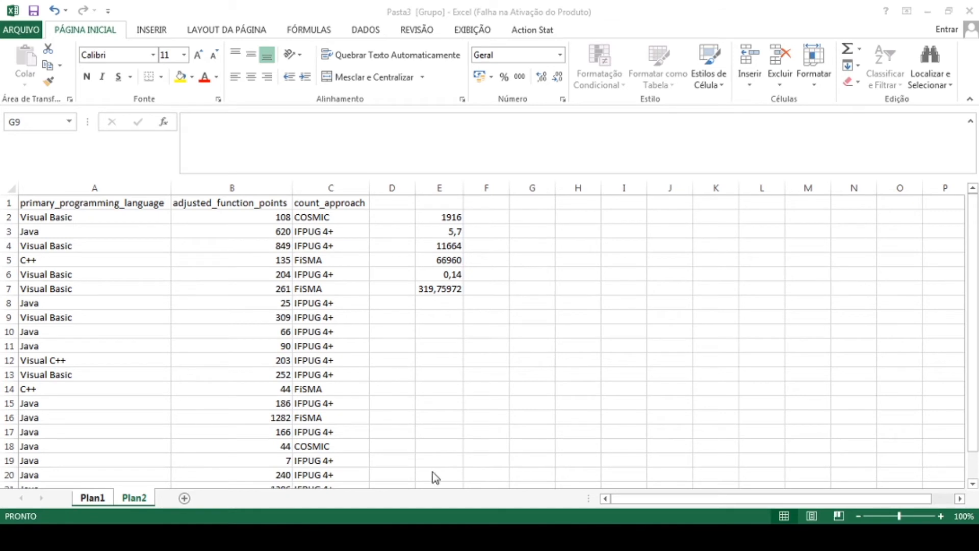
Check the sum formula in E2, and select B2:B6 to view the range's average, count and sum.
click(522, 258)
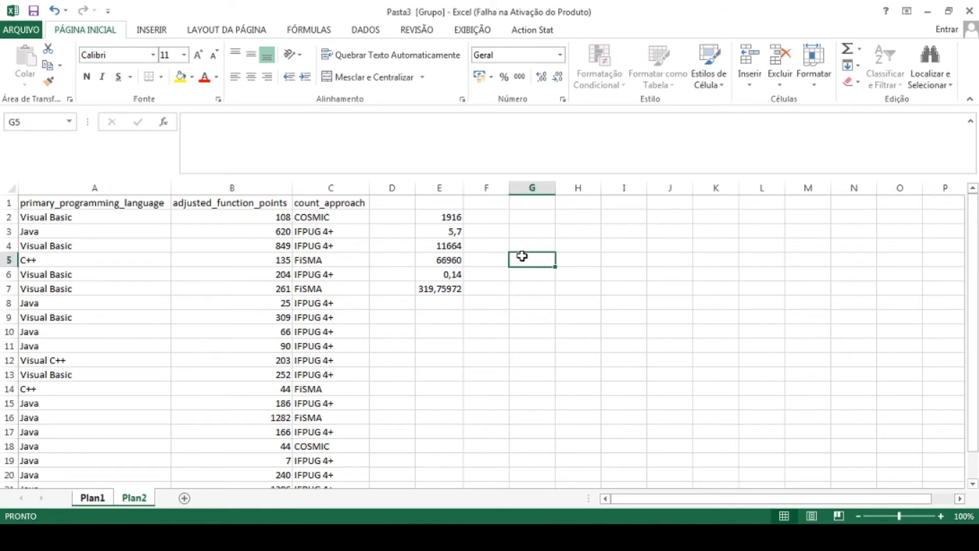
click(454, 216)
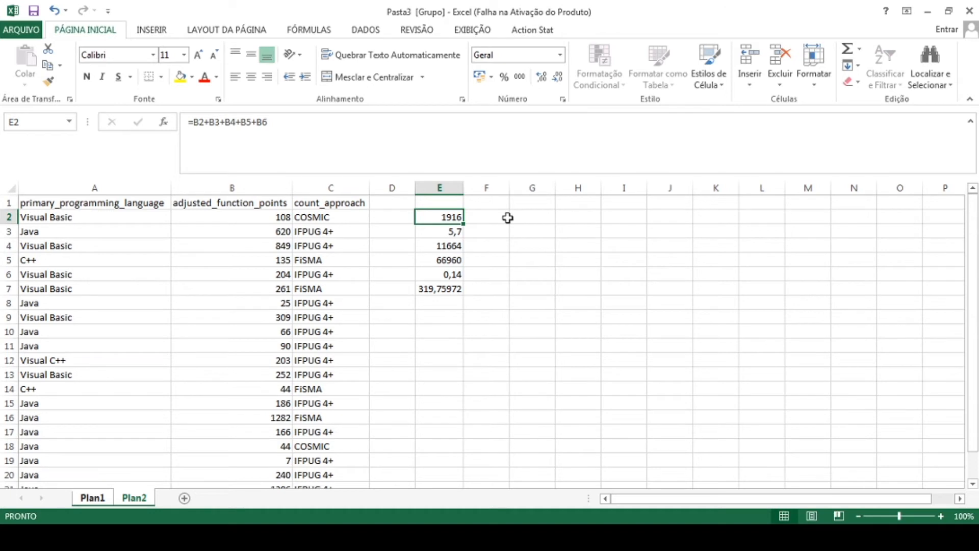
key(Left)
key(Left)
key(Left)
key(shift+Down)
key(shift+Down)
key(shift+Down)
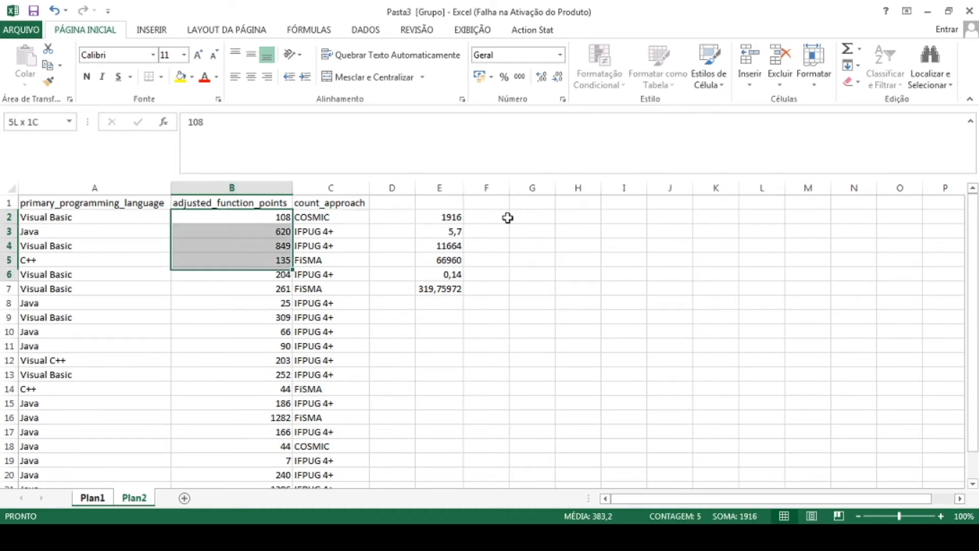
key(shift+Down)
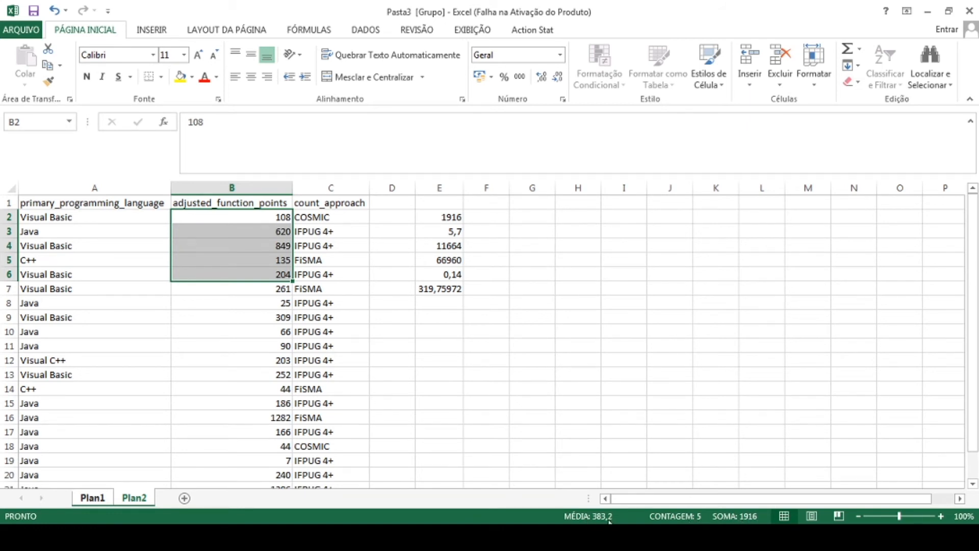
click(496, 216)
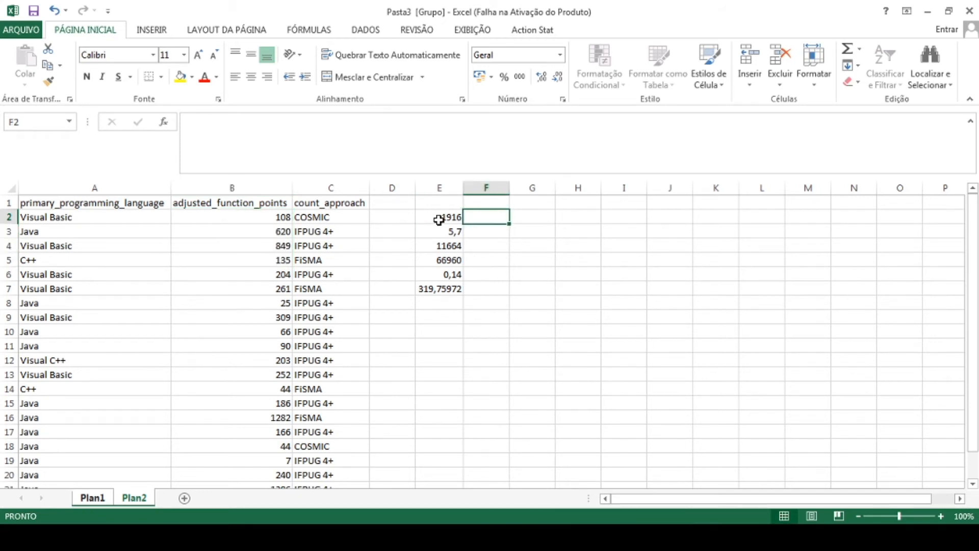
click(443, 219)
key(Left)
key(Right)
key(Left)
key(Right)
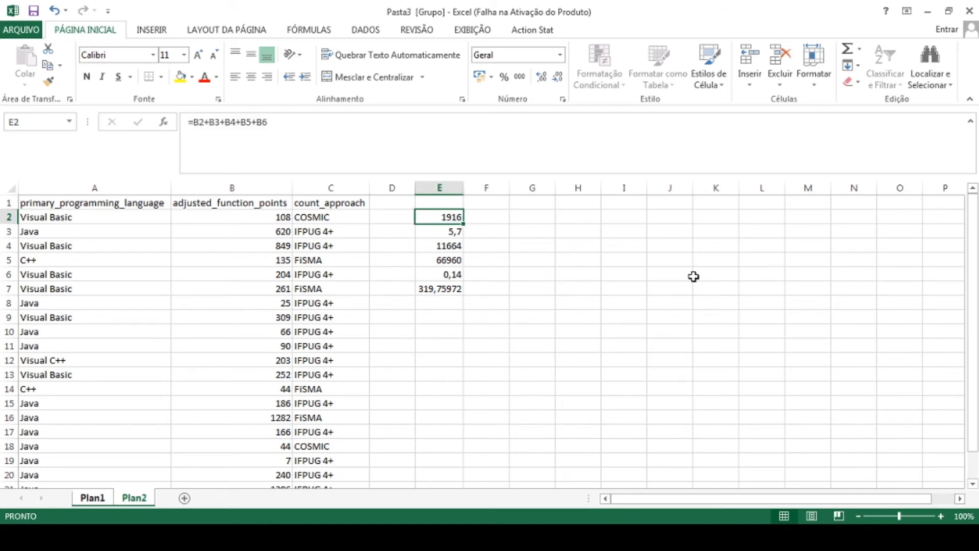
key(Left)
key(Left)
key(Right)
key(Right)
key(Right)
key(Left)
key(Left)
key(Left)
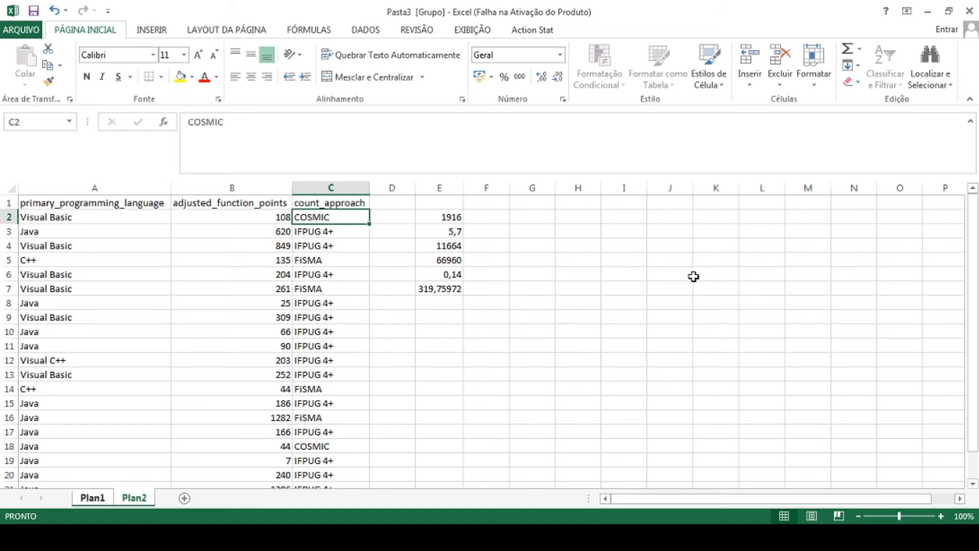
key(Up)
key(Down)
key(Left)
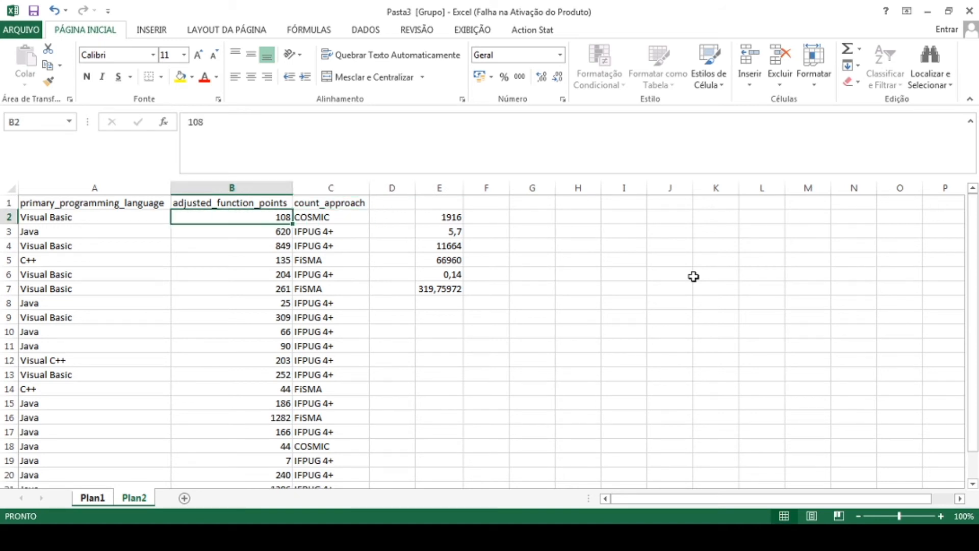
key(Right)
key(Right)
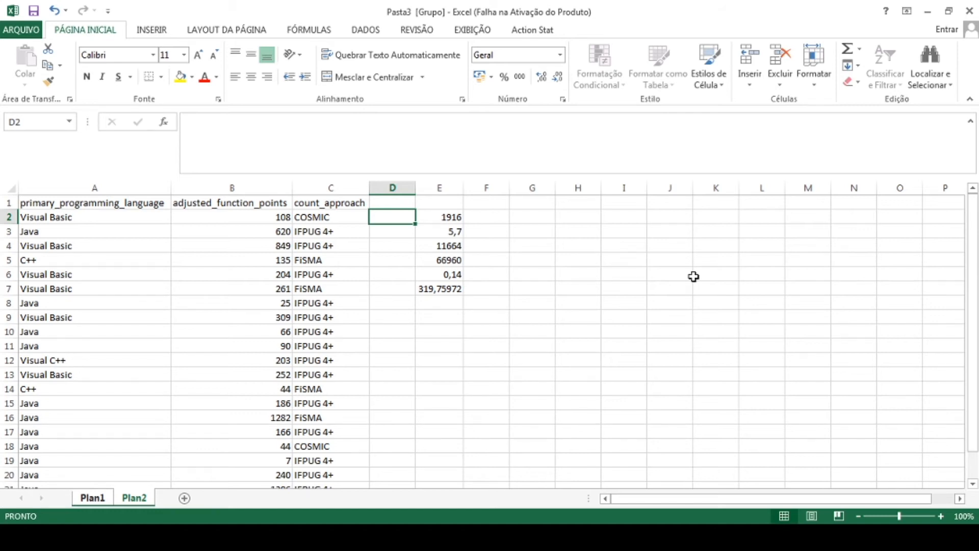
Copy the values of B2:B6 into D2:D6, clear the copy outline and return to E2.
key(Left)
key(Left)
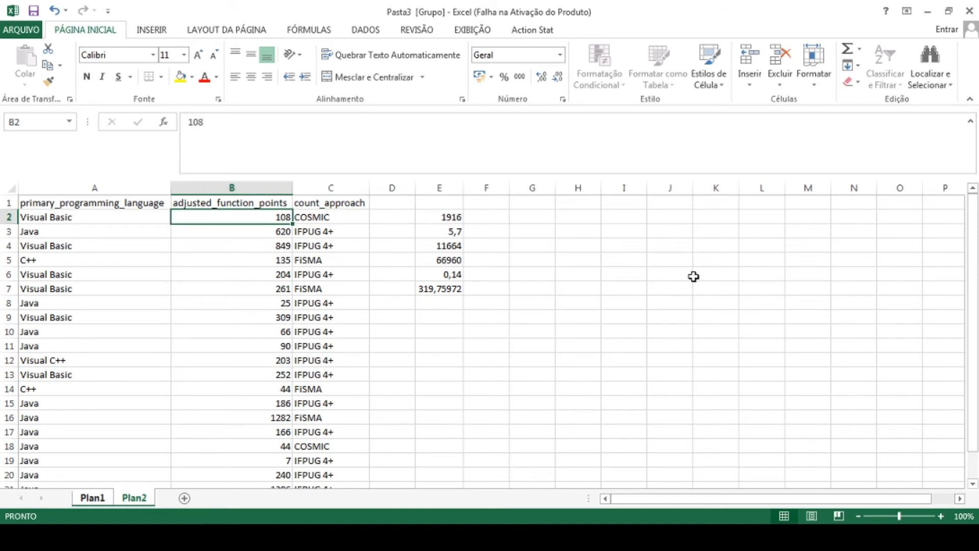
key(shift+Down)
key(shift+Down)
key(shift+Down)
key(shift+Down)
key(shift+Down)
key(shift+Up)
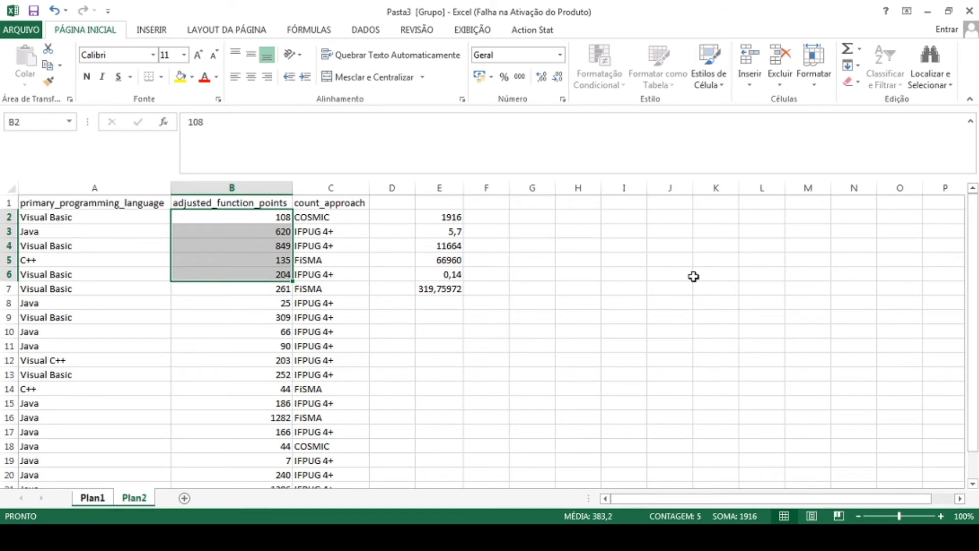
key(ctrl+c)
key(Right)
key(Right)
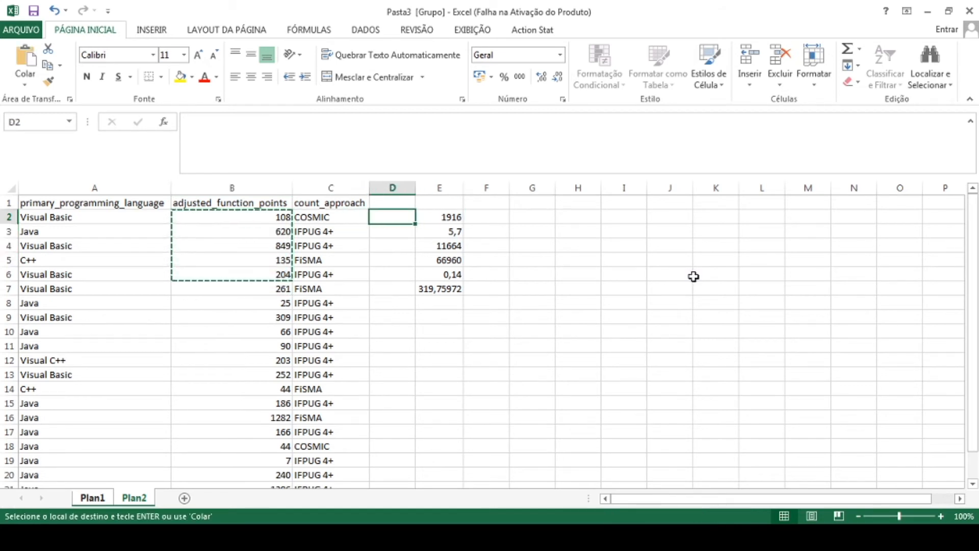
key(ctrl+v)
key(Right)
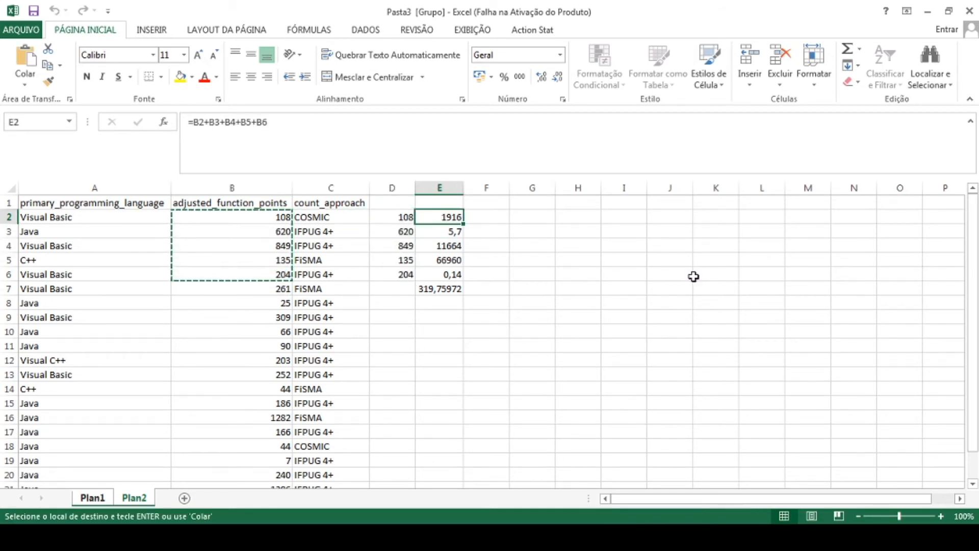
key(shift+Down)
key(shift+Down)
key(shift+Down)
key(shift+Up)
key(shift+Up)
key(shift+Up)
key(Down)
key(Left)
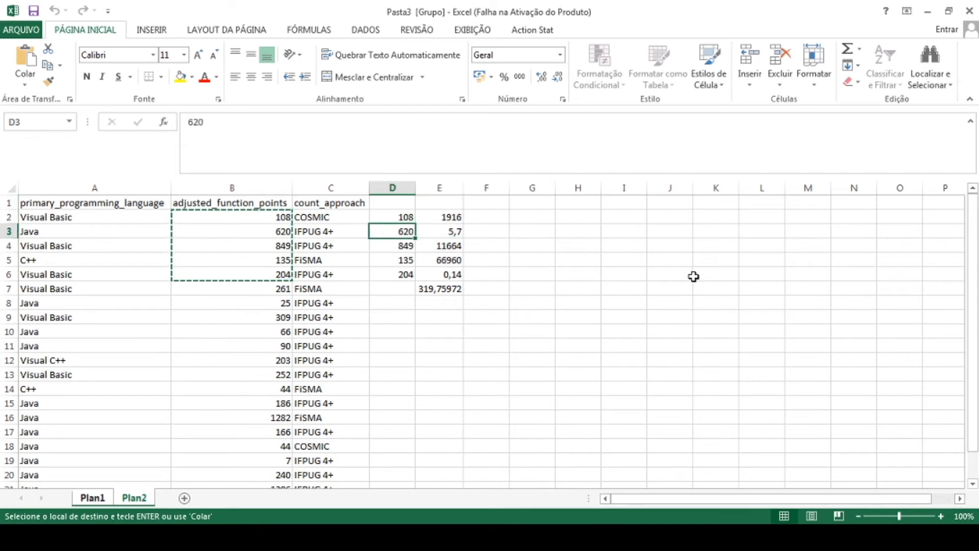
key(Escape)
key(Right)
key(Up)
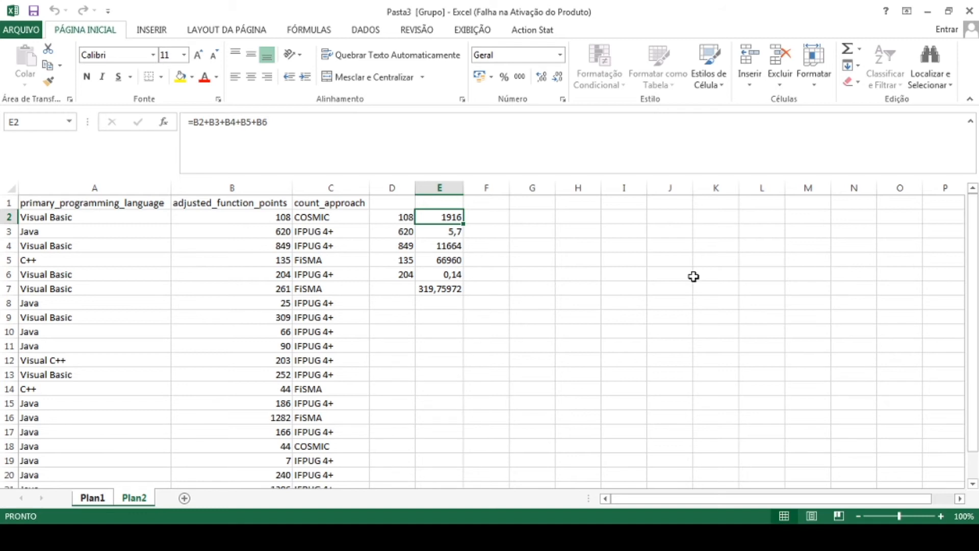
Highlight B2:B6 to examine the cells that the E2 formula adds.
key(Left)
key(Left)
key(Left)
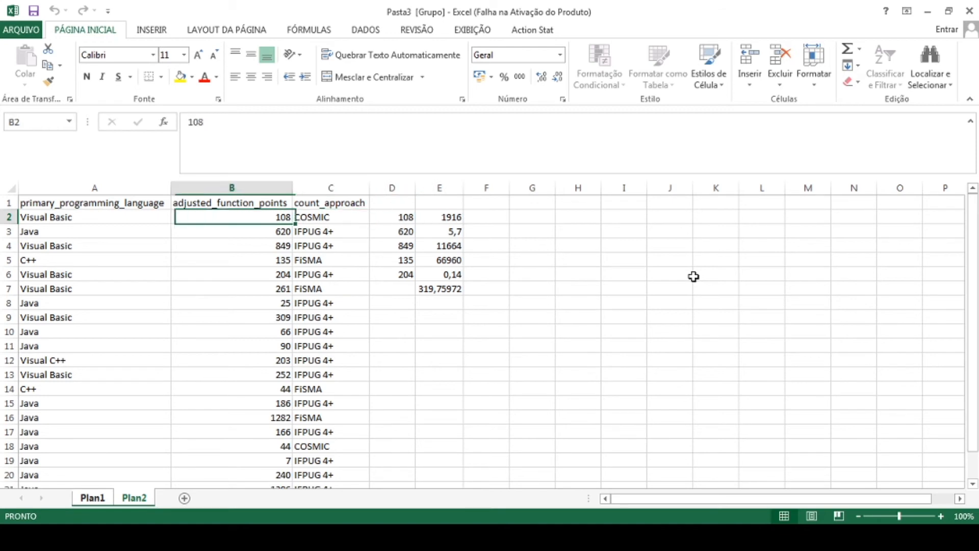
key(shift+Down)
key(shift+Down)
key(shift+Down)
key(shift+Down)
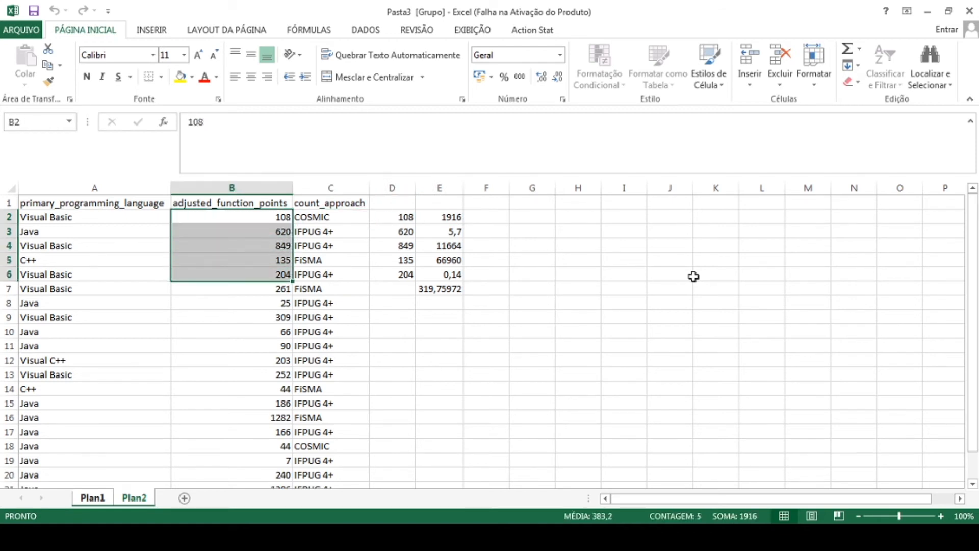
Copy the formula from E2 into F2 so its references shift to =C2+C3+C4+C5+C6.
key(Up)
key(Right)
key(Right)
key(Right)
key(Down)
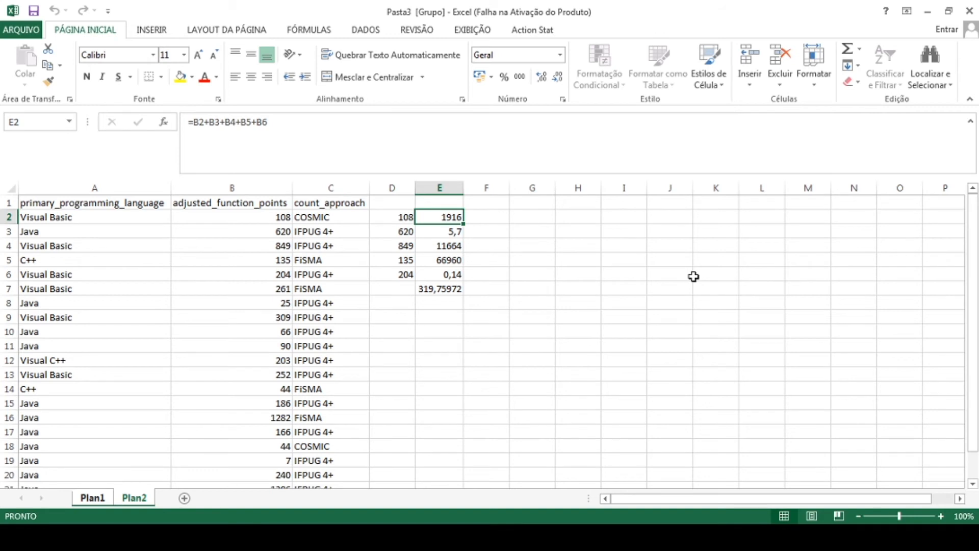
key(ctrl+c)
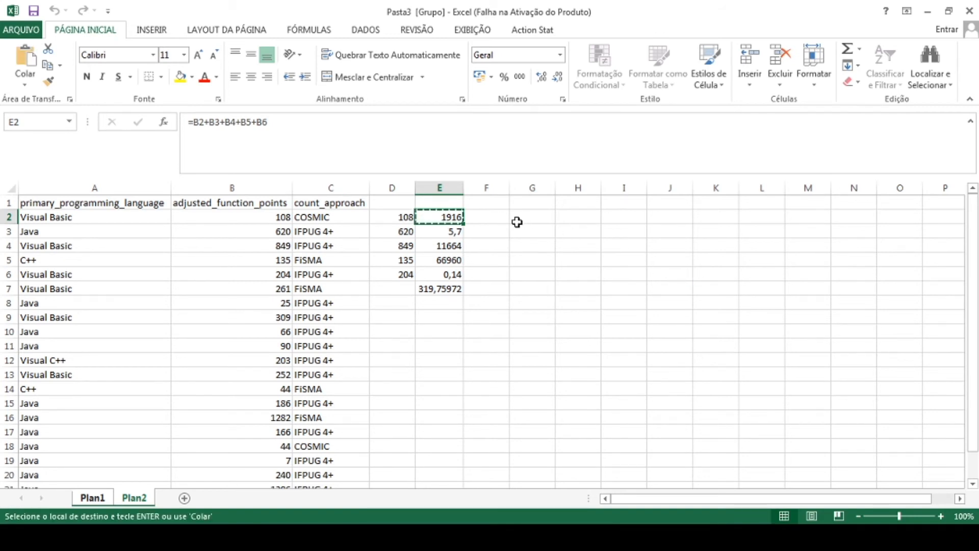
click(497, 217)
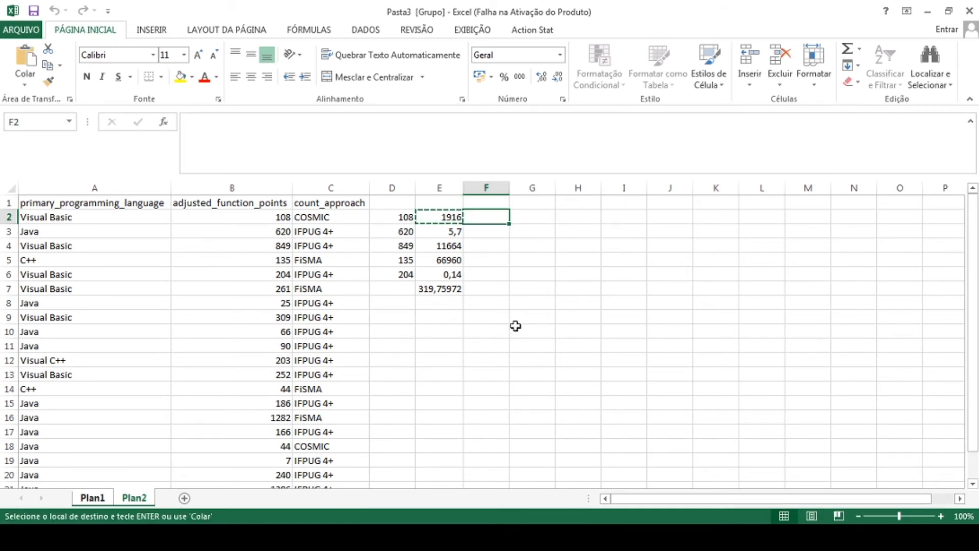
key(ctrl+v)
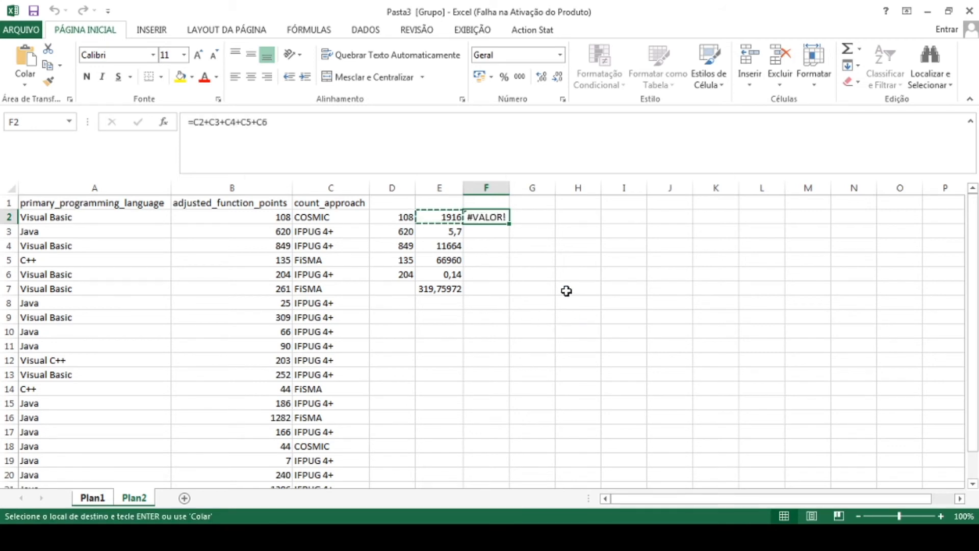
key(Escape)
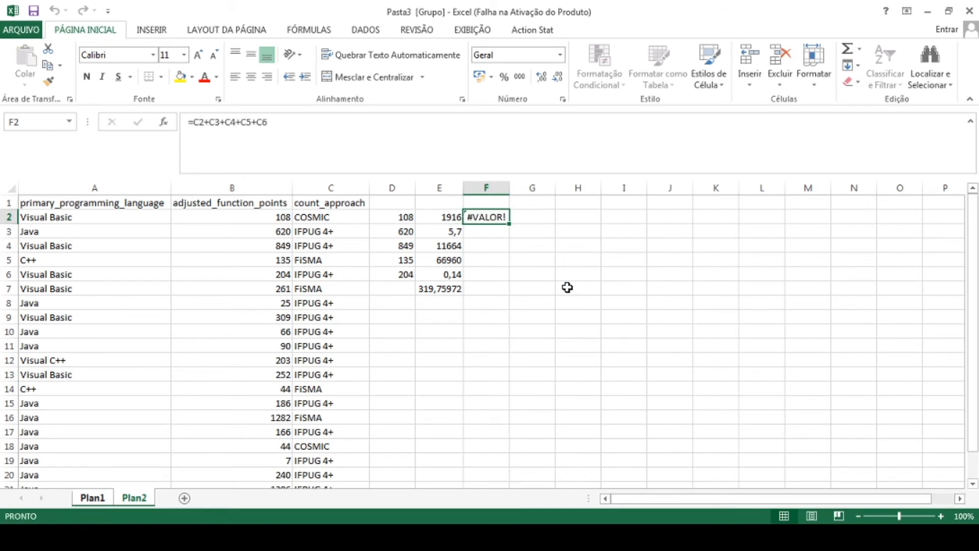
Compare the formulas in E2 and F2, and highlight C2:C6 to examine the cells F2 references.
click(491, 245)
click(447, 216)
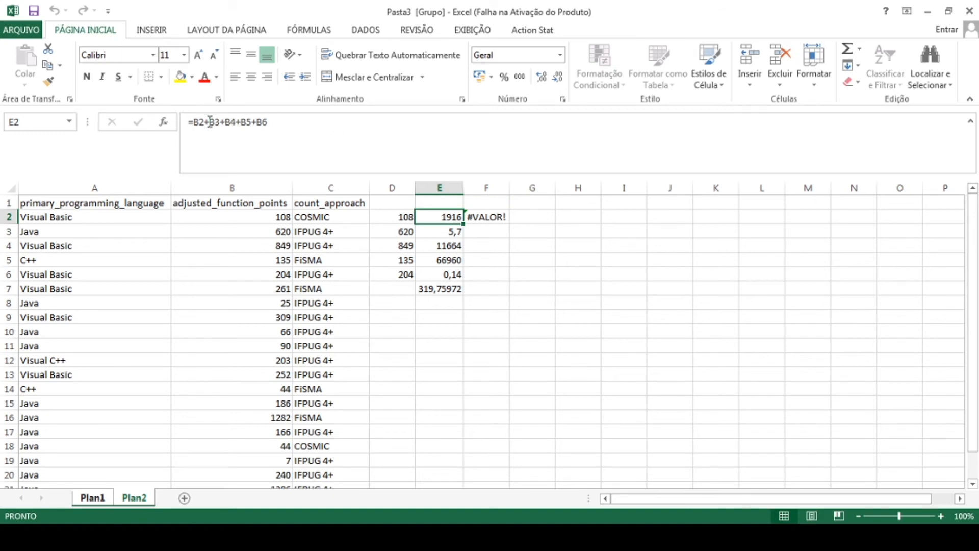
click(493, 217)
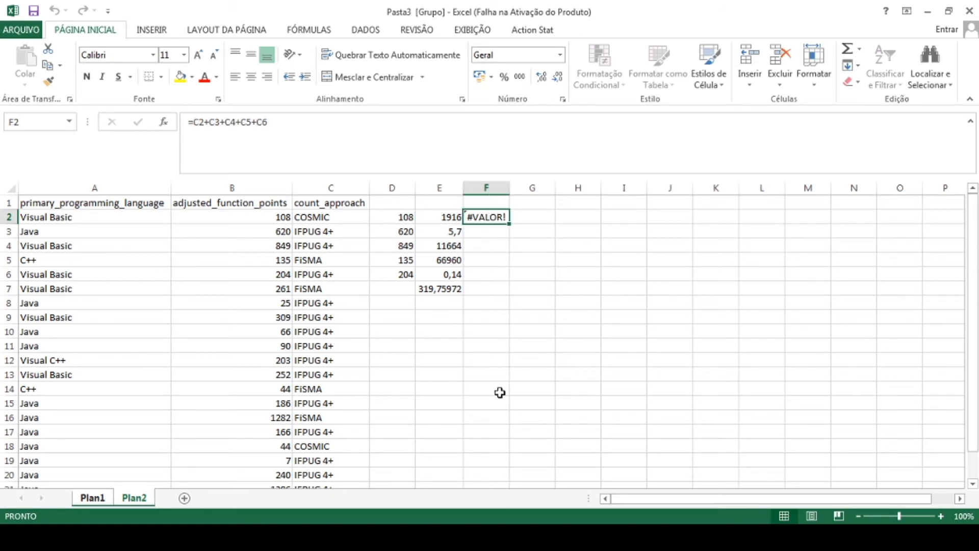
drag(325, 218, 343, 274)
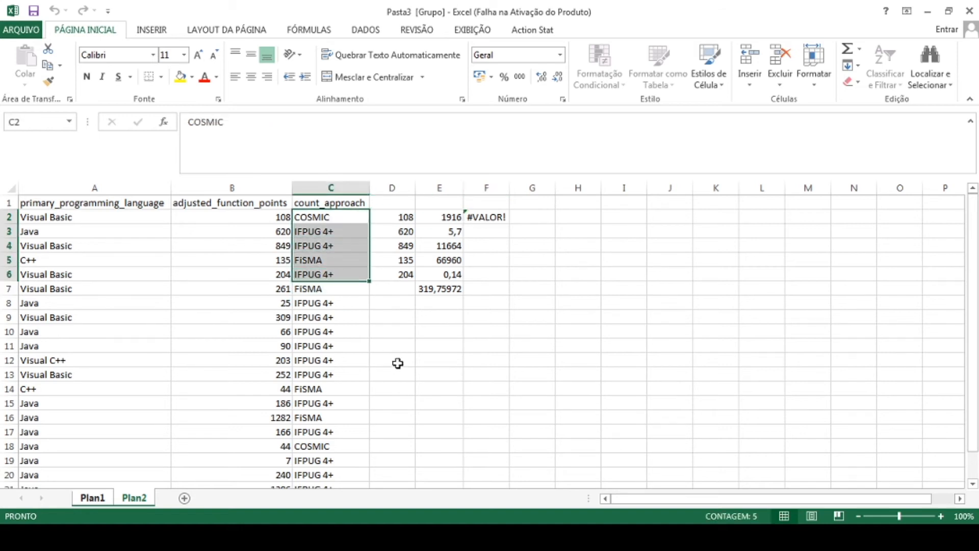
click(500, 255)
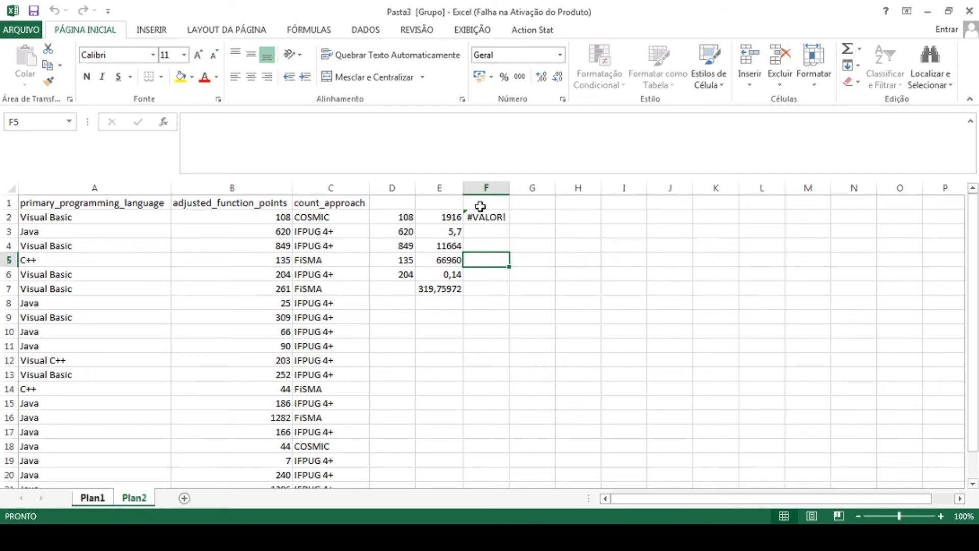
click(515, 245)
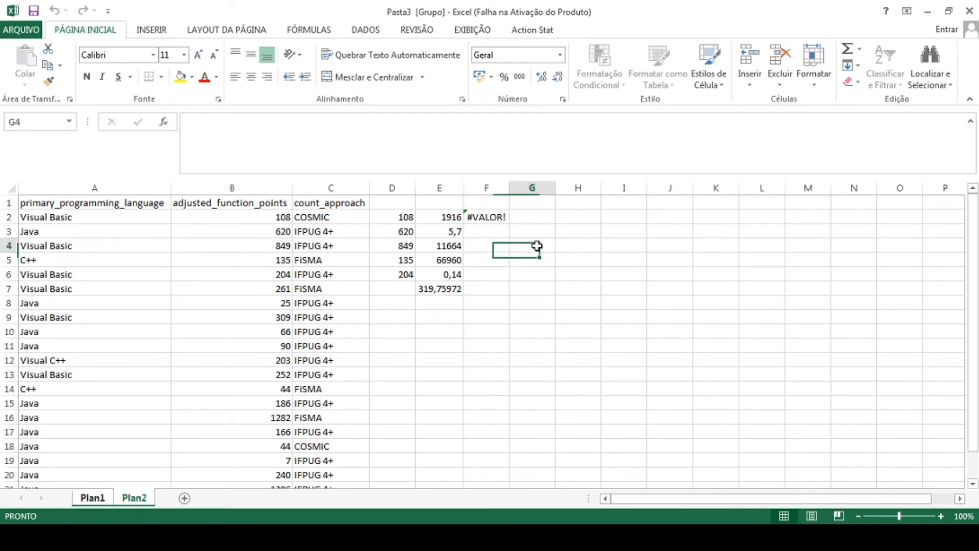
Move the formulas in E3:E7 down one row to E4:E8, leaving E3 empty.
click(445, 214)
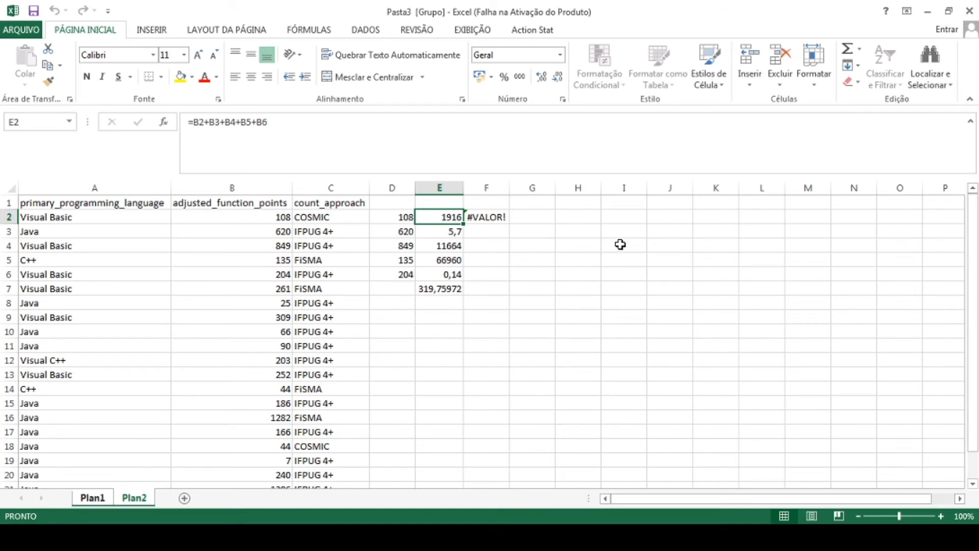
drag(453, 232, 450, 284)
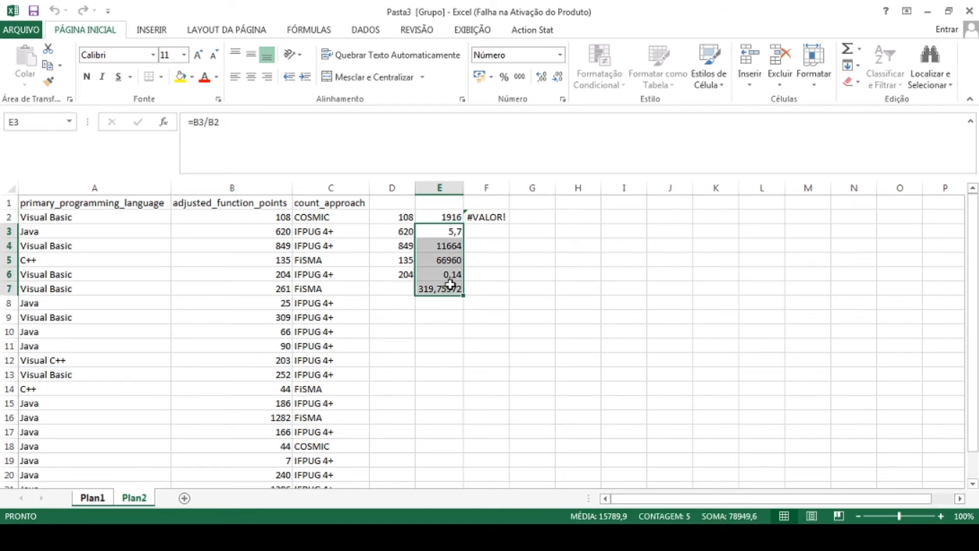
key(ctrl+c)
click(444, 302)
drag(450, 245, 465, 255)
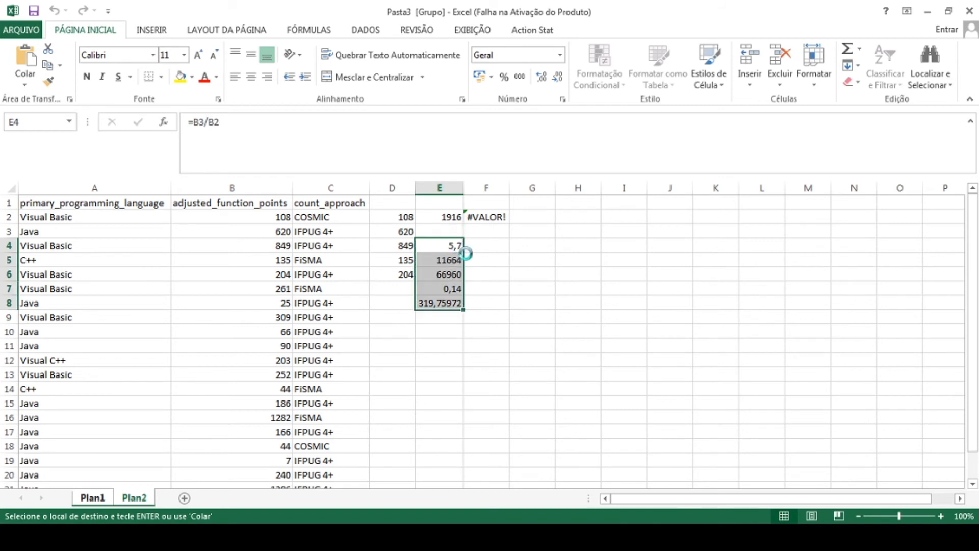
Copy the sum formula from E2 into E3 and clear the copy outline.
click(438, 214)
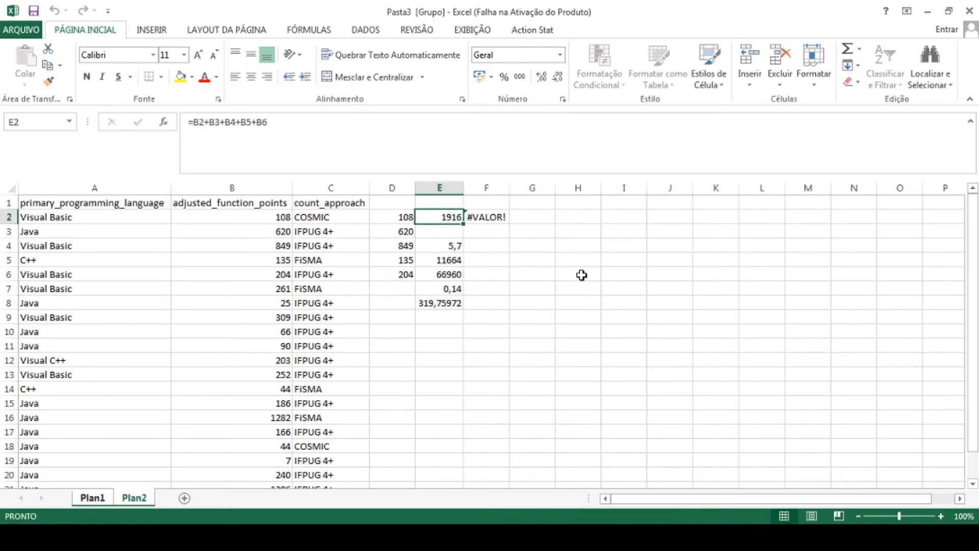
key(ctrl+c)
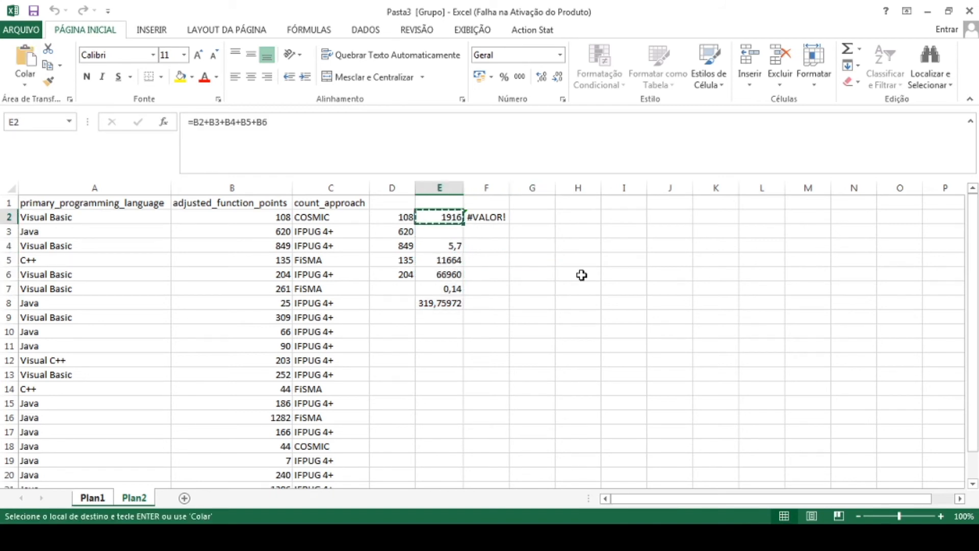
click(454, 230)
key(ctrl+v)
click(554, 261)
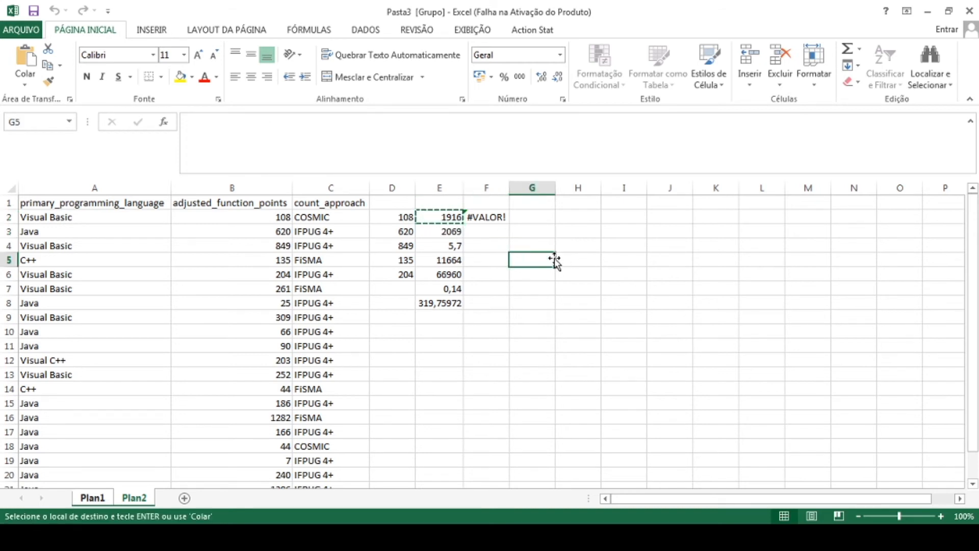
key(Escape)
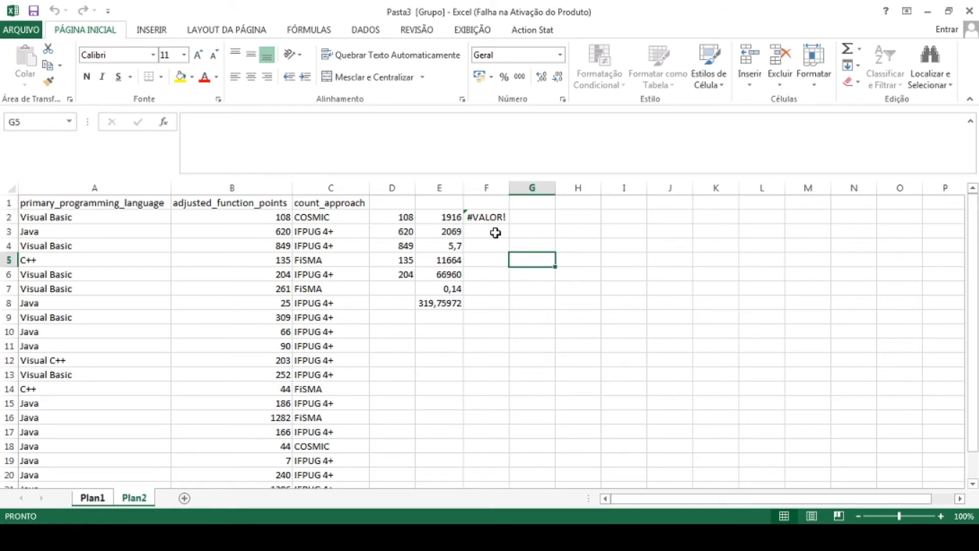
Compare the formulas in E2 and E3 to examine how the row references shift.
click(448, 217)
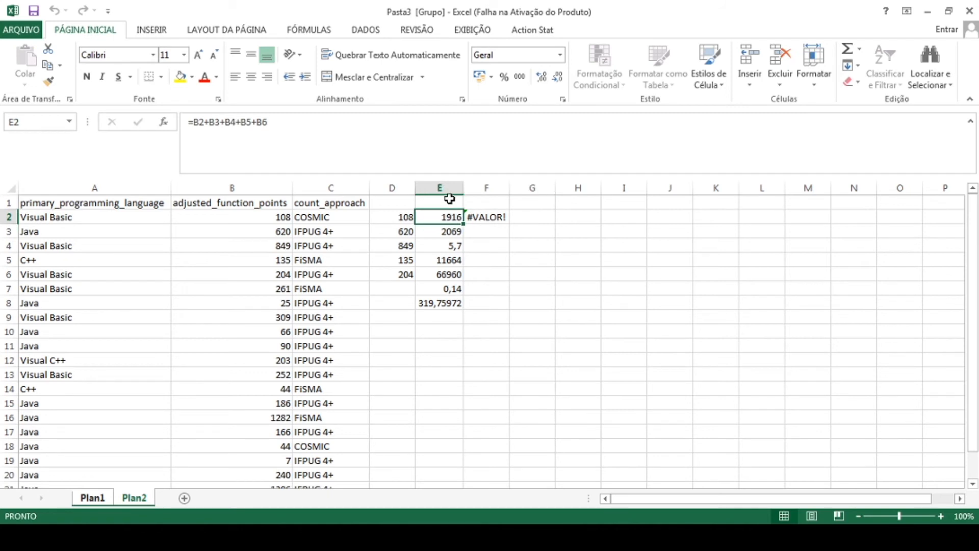
click(448, 232)
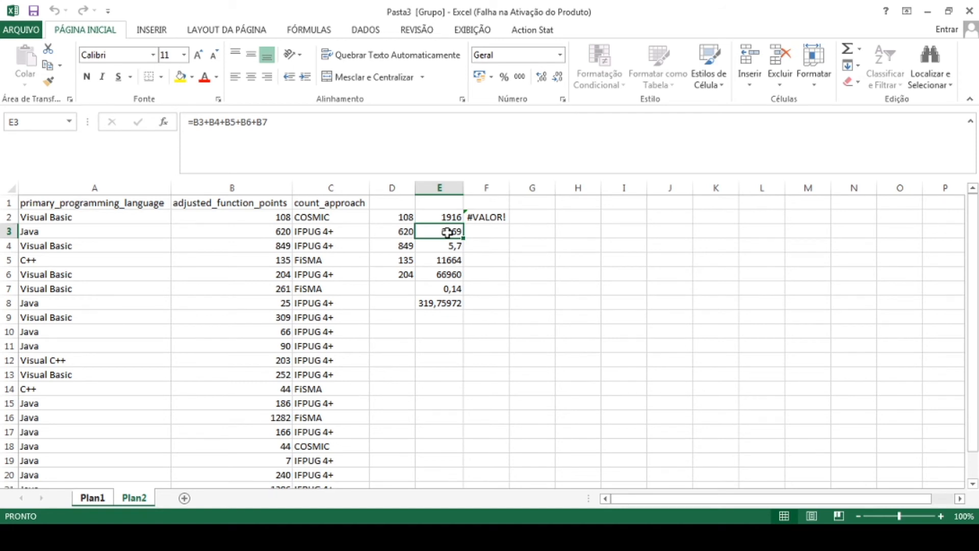
click(452, 217)
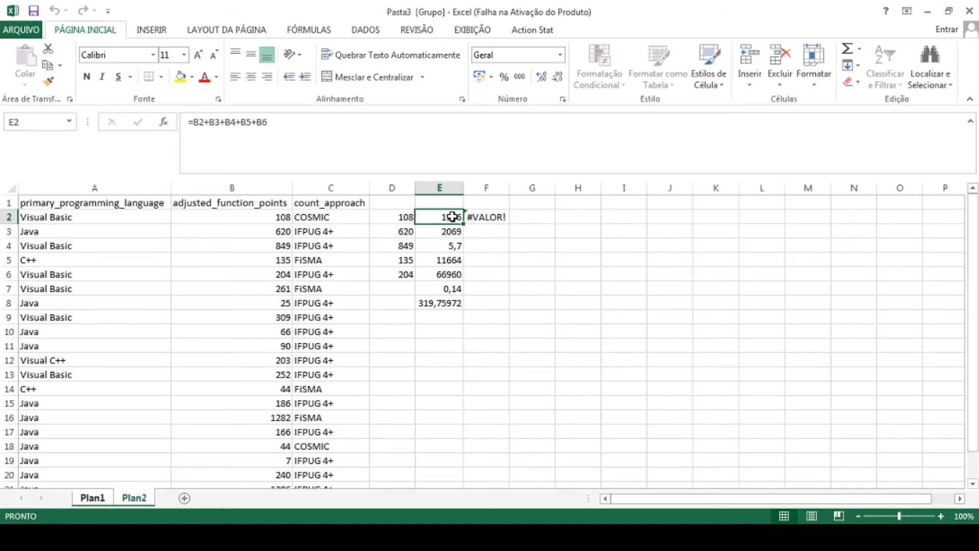
click(448, 231)
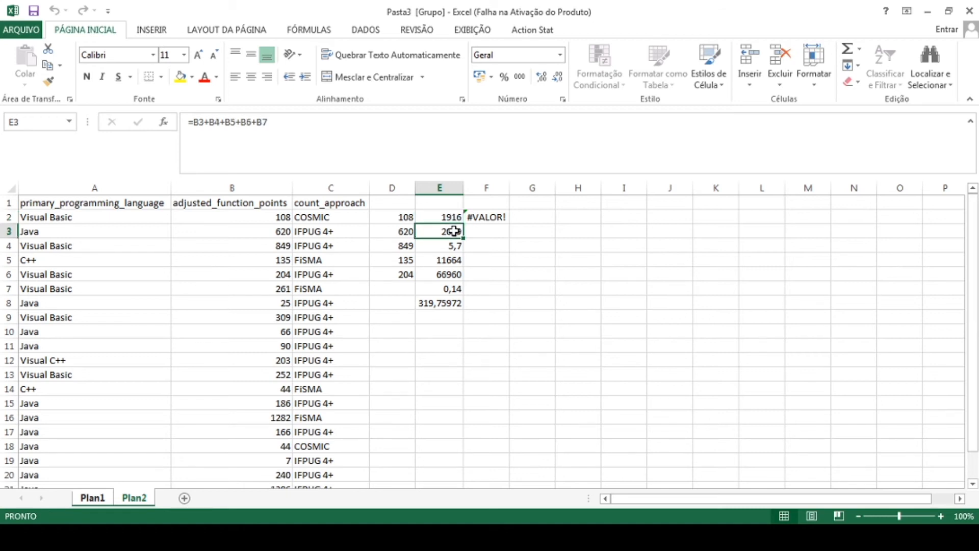
click(454, 216)
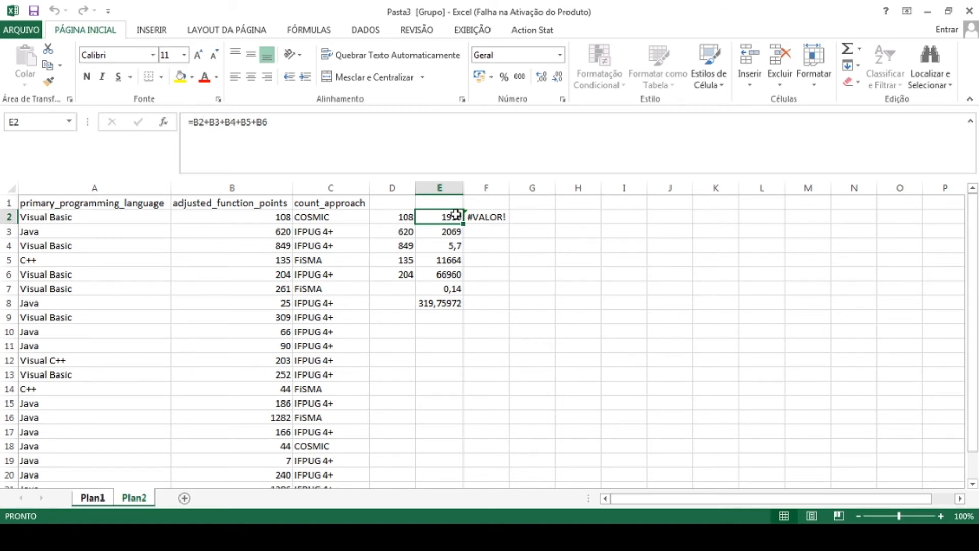
click(453, 230)
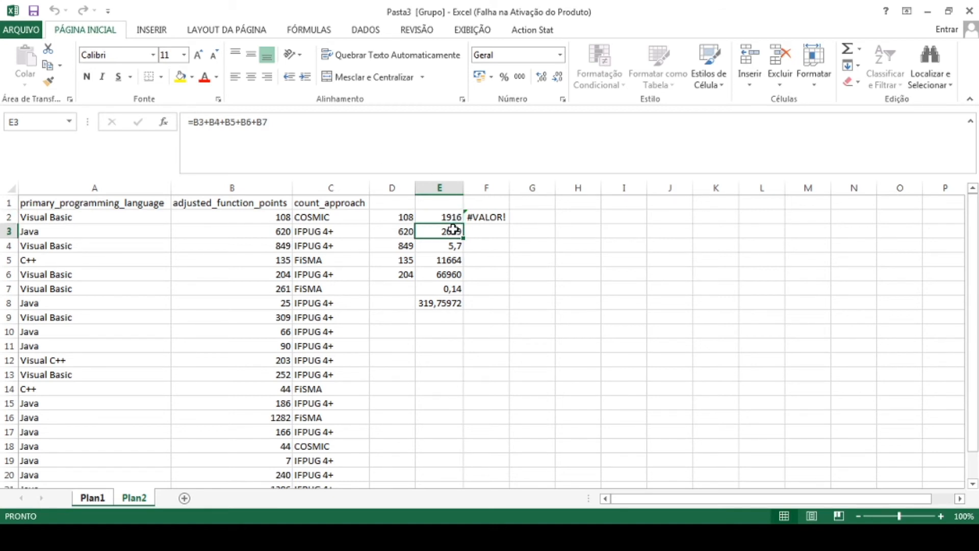
click(204, 123)
double_click(204, 123)
click(624, 317)
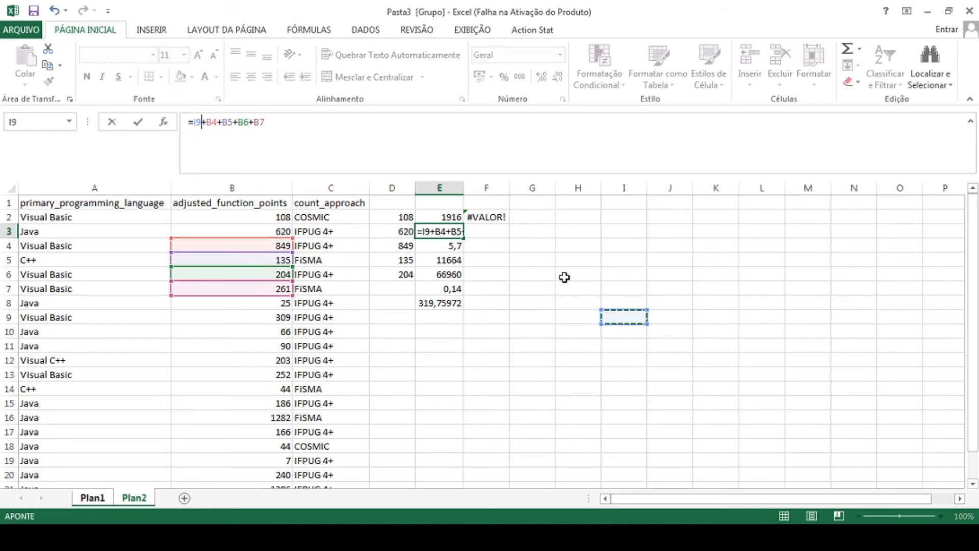
key(Escape)
Alternate between E2 and E3 to re-examine both sum formulas.
click(455, 221)
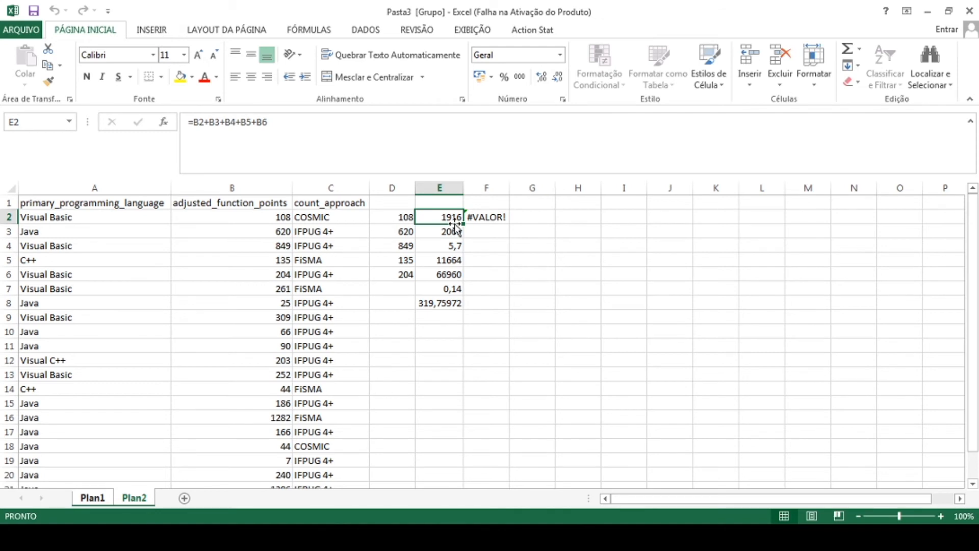
key(Down)
key(Up)
key(Down)
key(Up)
key(Down)
key(Up)
key(Down)
Highlight B3:B7 to examine the cells the E3 formula adds, and recheck the formulas in E3 and E2.
key(Left)
key(Left)
key(Left)
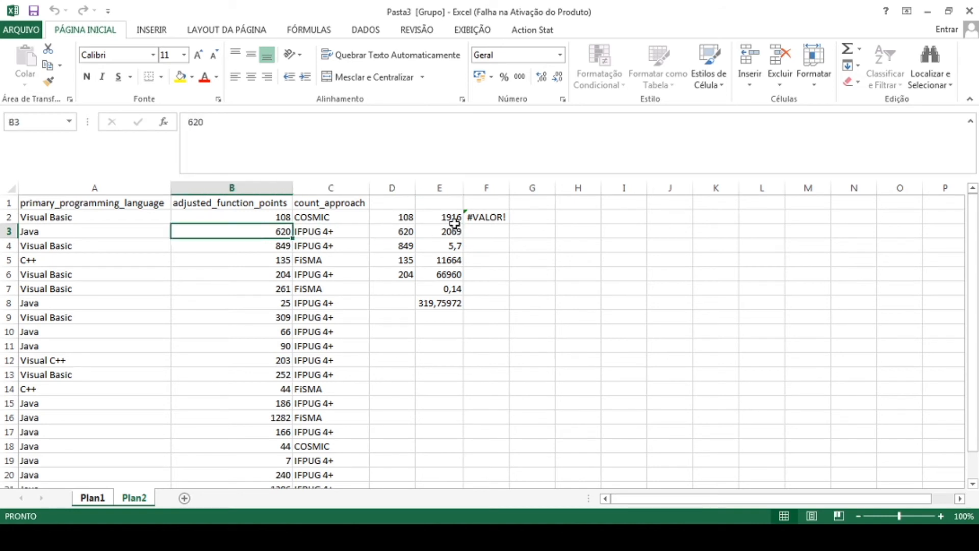
key(shift+Down)
key(shift+Down)
key(shift+Down)
key(shift+Down)
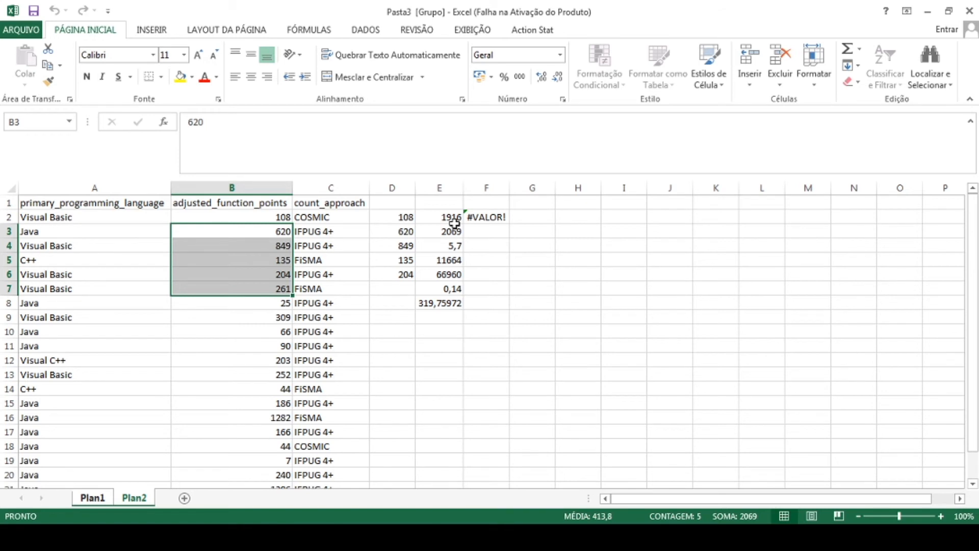
click(449, 227)
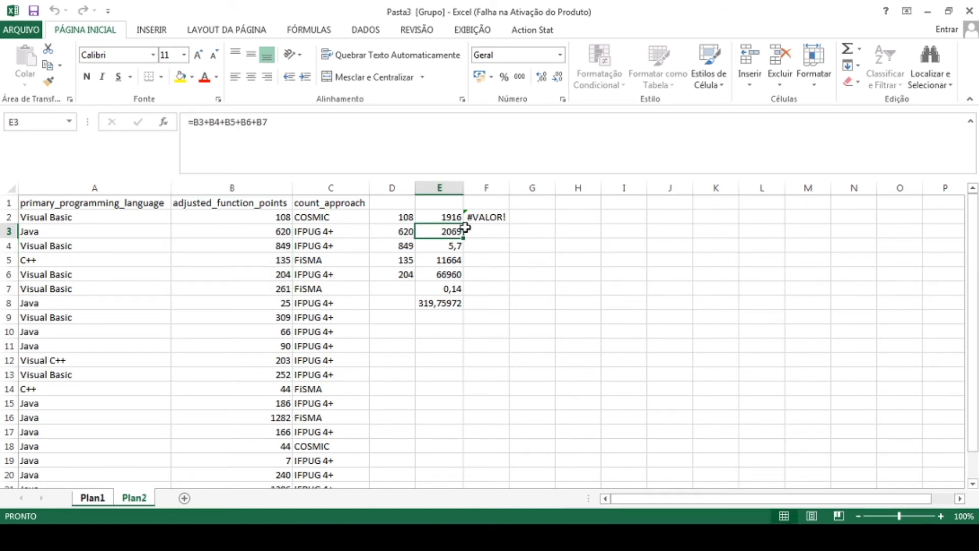
click(451, 216)
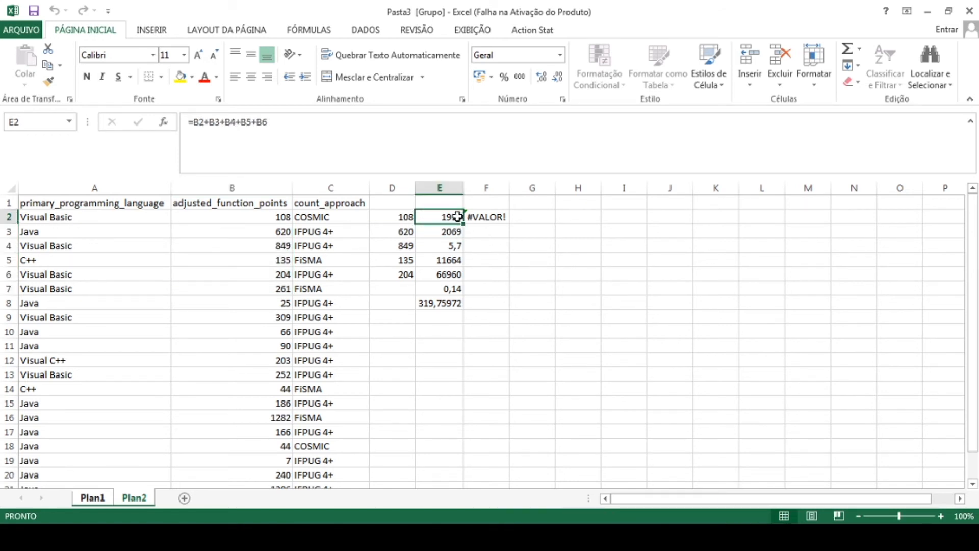
Enter the column headings Janeiro in H4 and Fevereiro in I4.
click(547, 247)
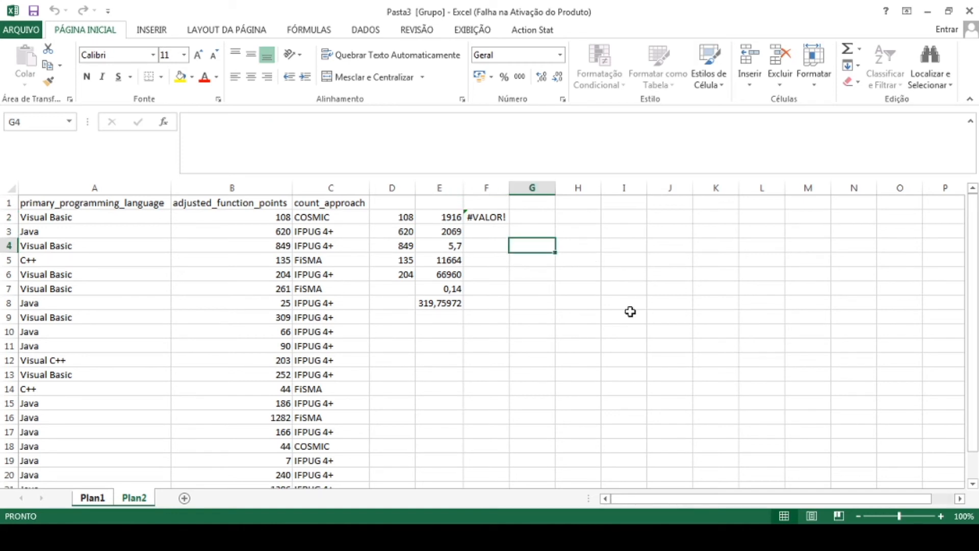
key(Right)
key(Right)
key(Left)
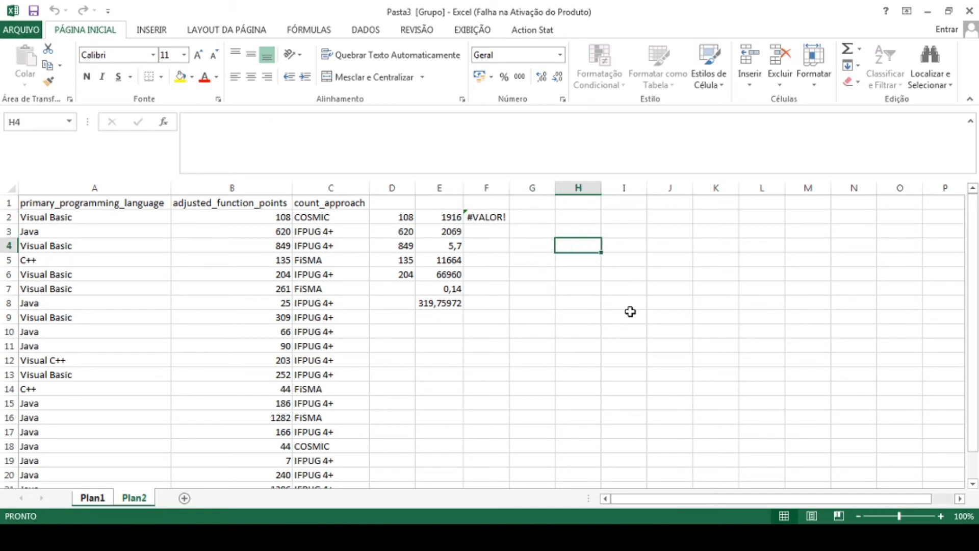
text(Janeiro)
key(Tab)
text(Fevereiro)
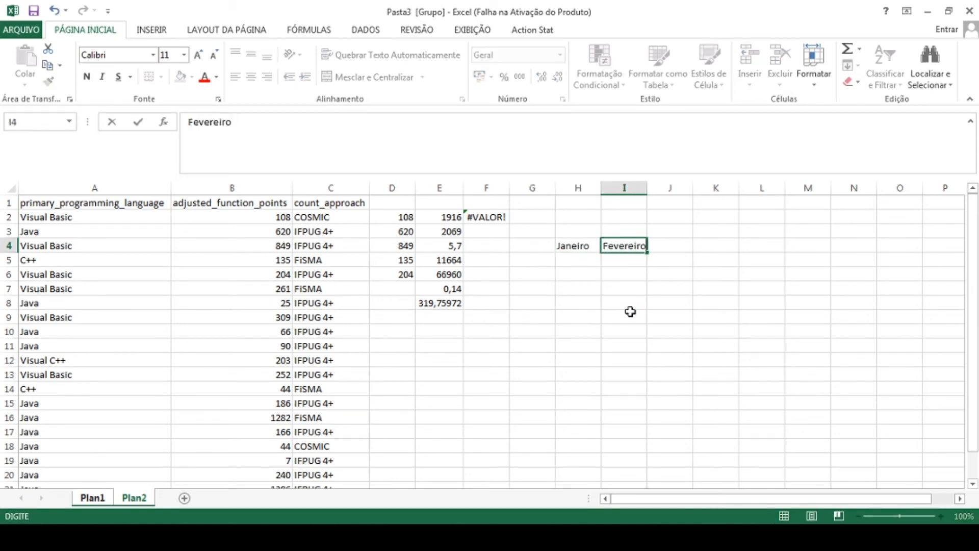
key(Return)
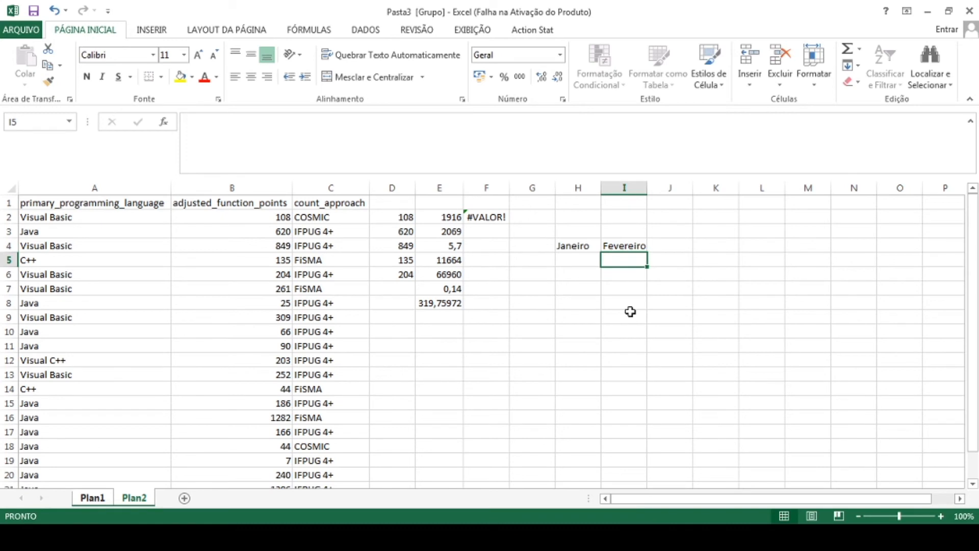
Fill H5:H9 under Janeiro with the values 300, 500, 600, 300 and 600.
key(Left)
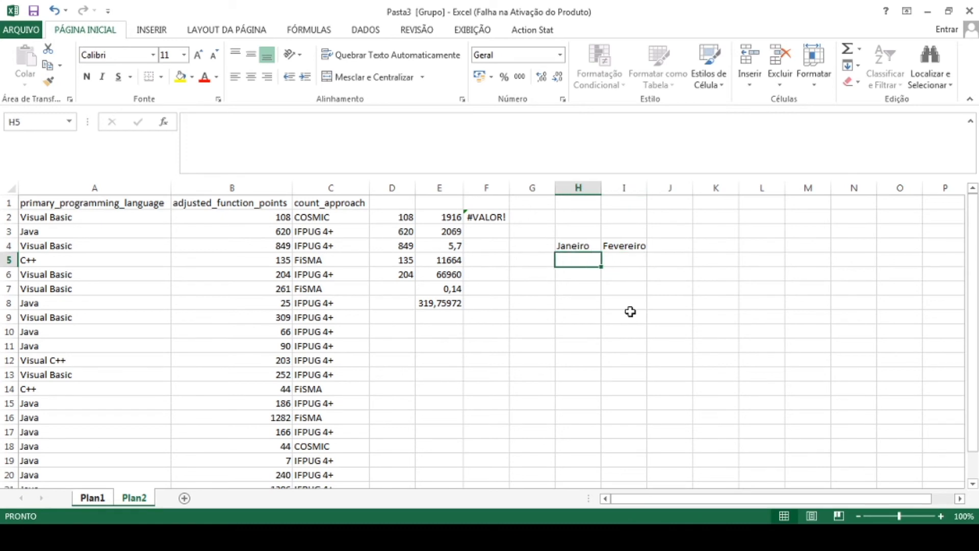
key(Left)
key(Right)
text(300)
key(Return)
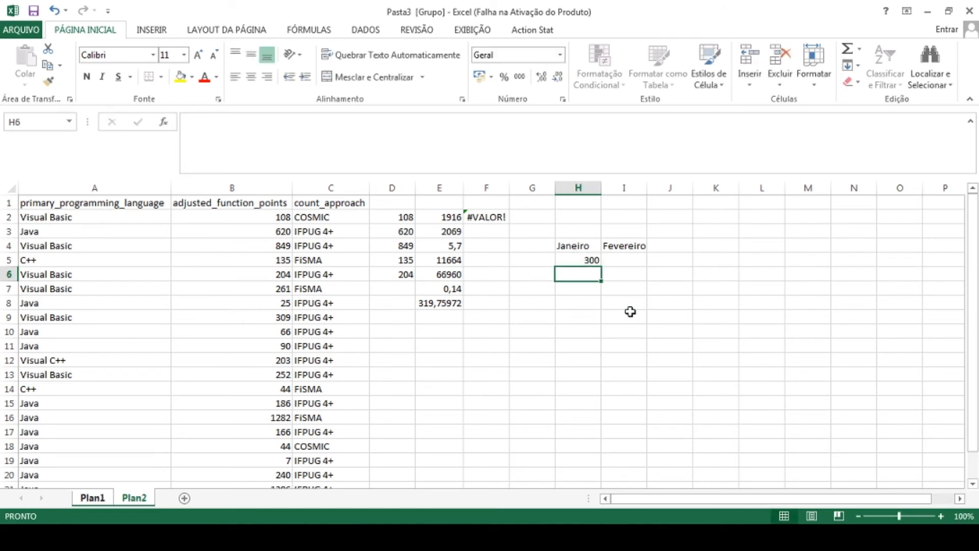
text(500)
key(Return)
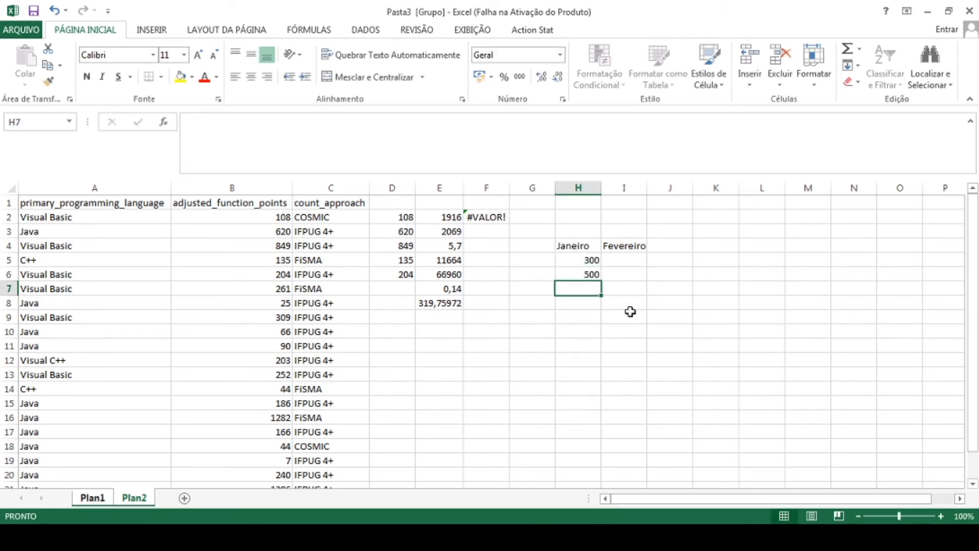
text(600)
key(Return)
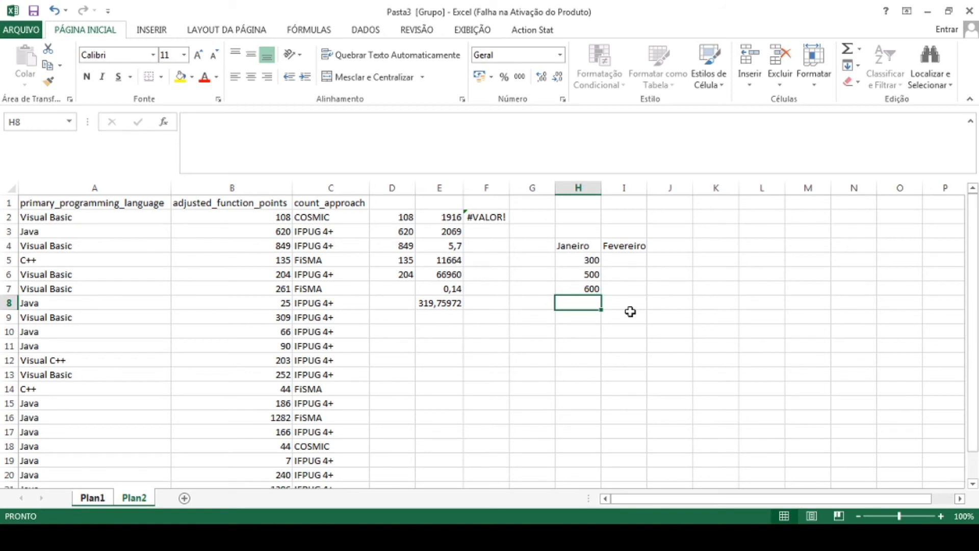
text(300)
key(Return)
text(600)
key(Return)
Fill I5:I9 under Fevereiro with the values 200, 100, 350, 150 and 500.
key(Up)
key(Up)
key(Up)
key(Up)
key(Up)
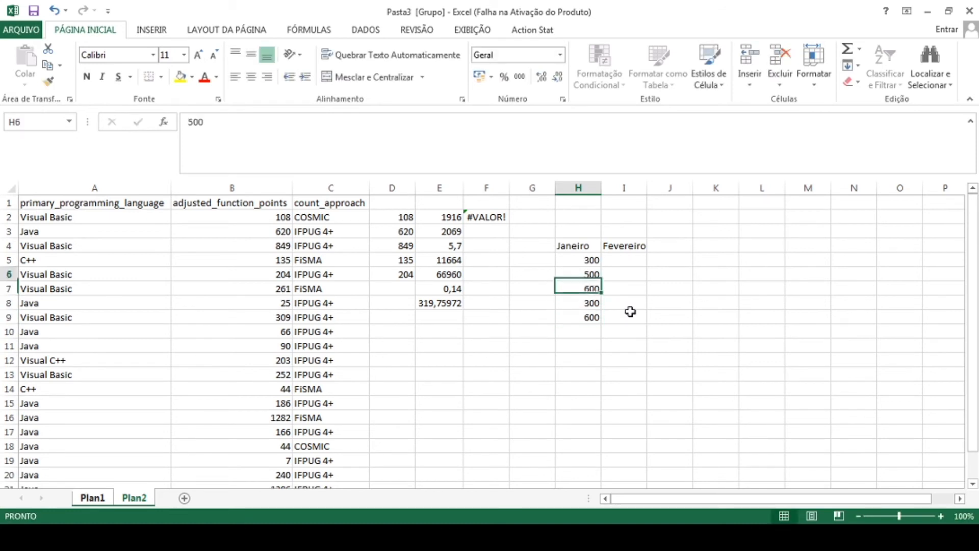
key(Right)
text(200)
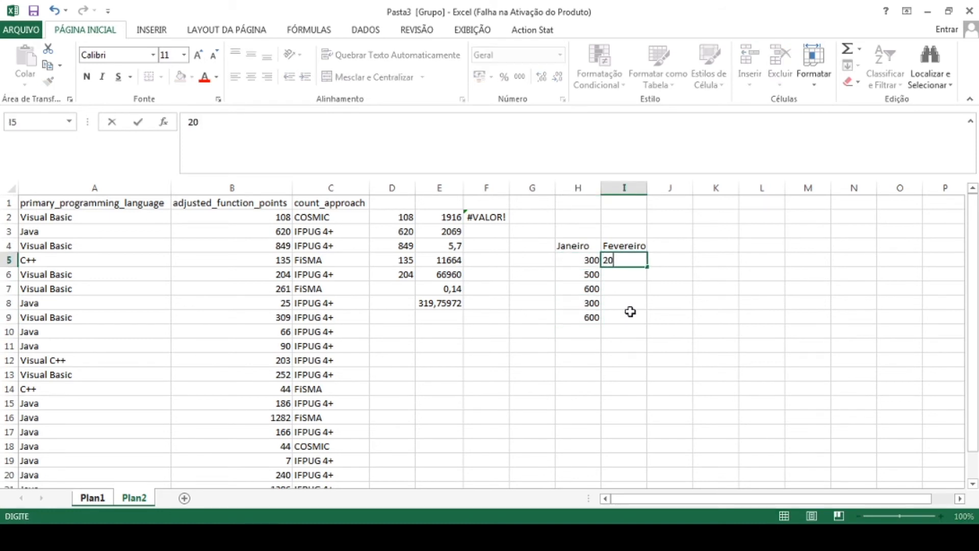
key(Return)
text(100)
key(Return)
text(350)
key(Return)
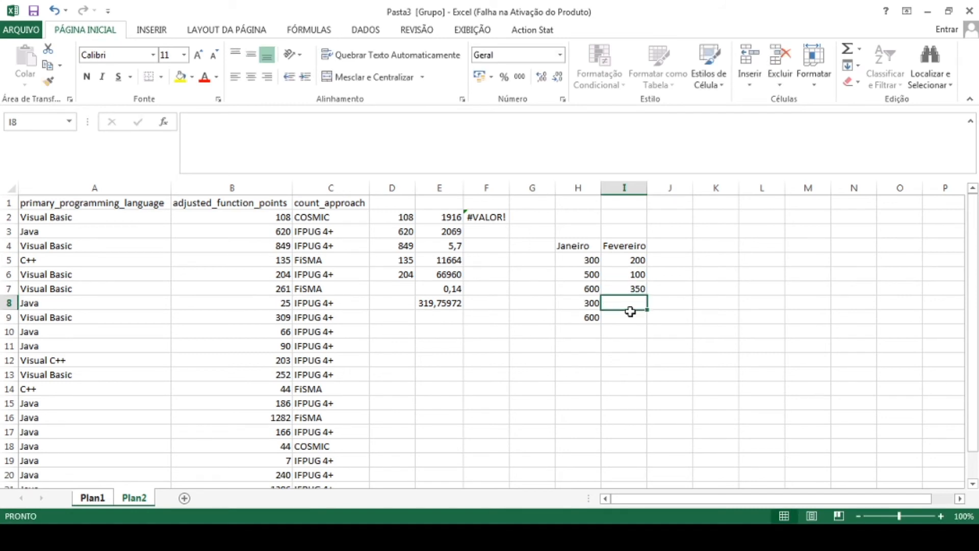
text(150)
key(Return)
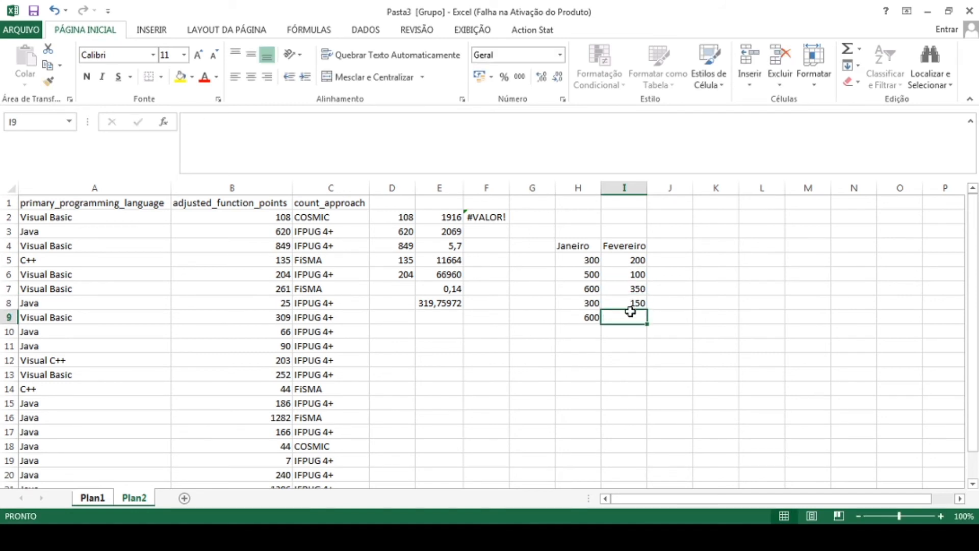
text(500)
key(Return)
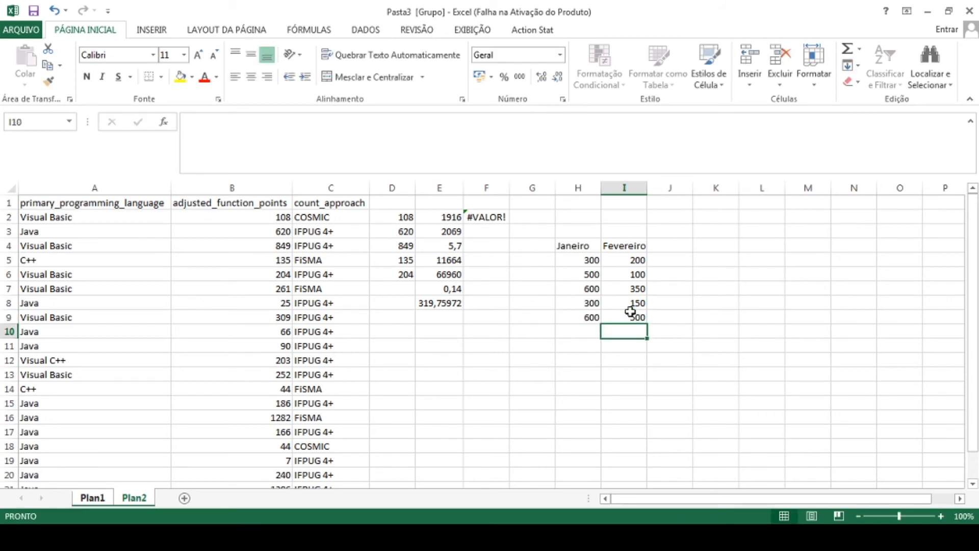
Format the Janeiro and Fevereiro values in H5:I9 as currency (Moeda) in R$ with two decimals.
key(Left)
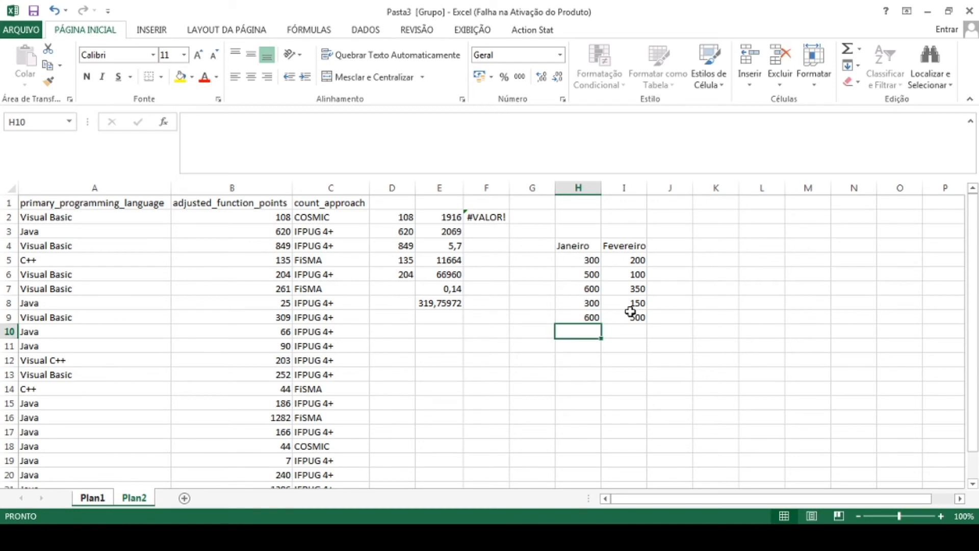
key(Up)
key(Up)
key(Up)
key(Up)
key(shift+Down)
key(shift+Down)
key(shift+Down)
key(shift+Down)
key(shift+Right)
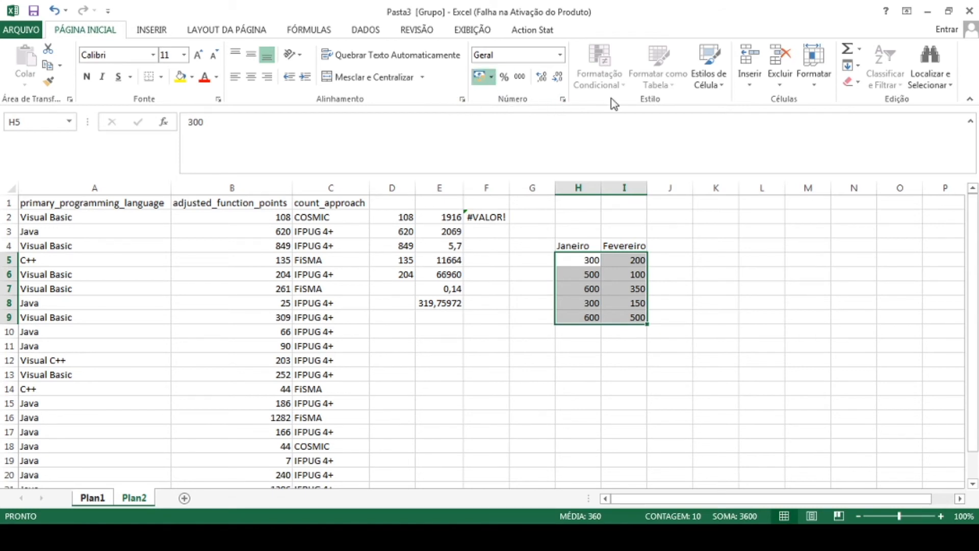
click(563, 101)
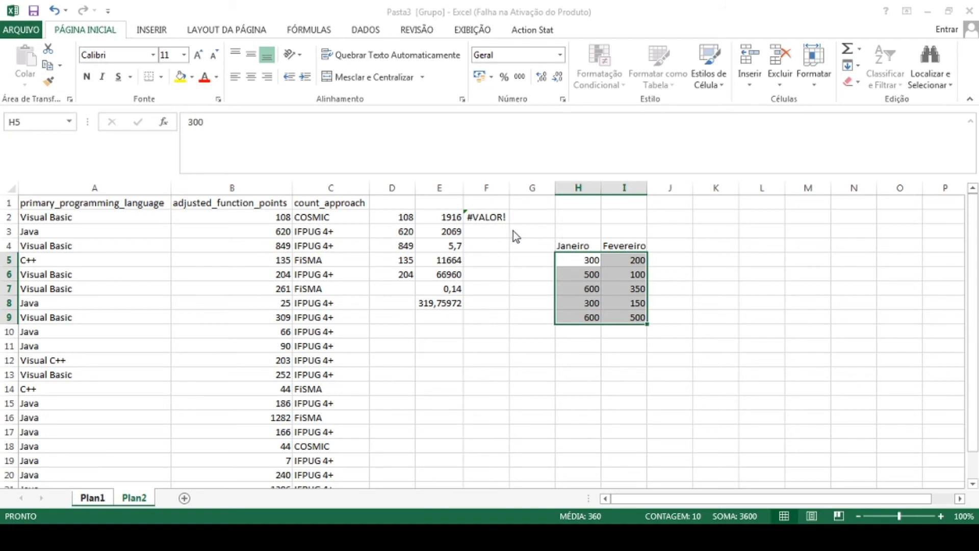
key(Return)
click(676, 348)
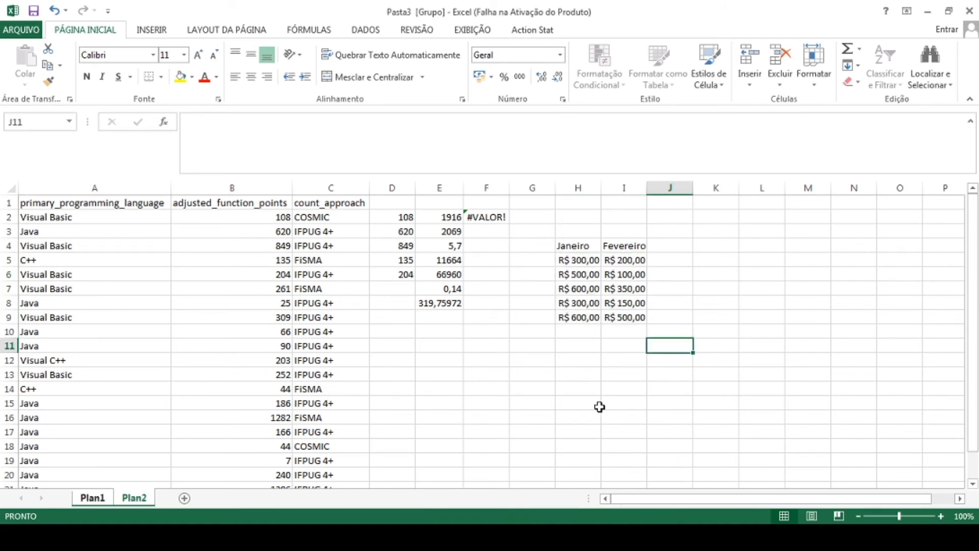
Total the Janeiro values in H10 with the formula =H5+H6+H7+H8+H9.
click(586, 335)
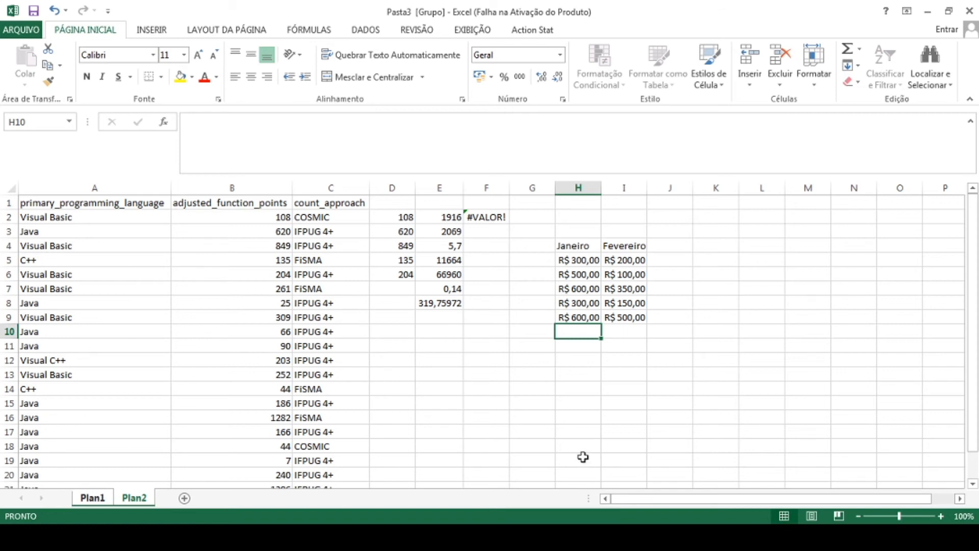
text(=)
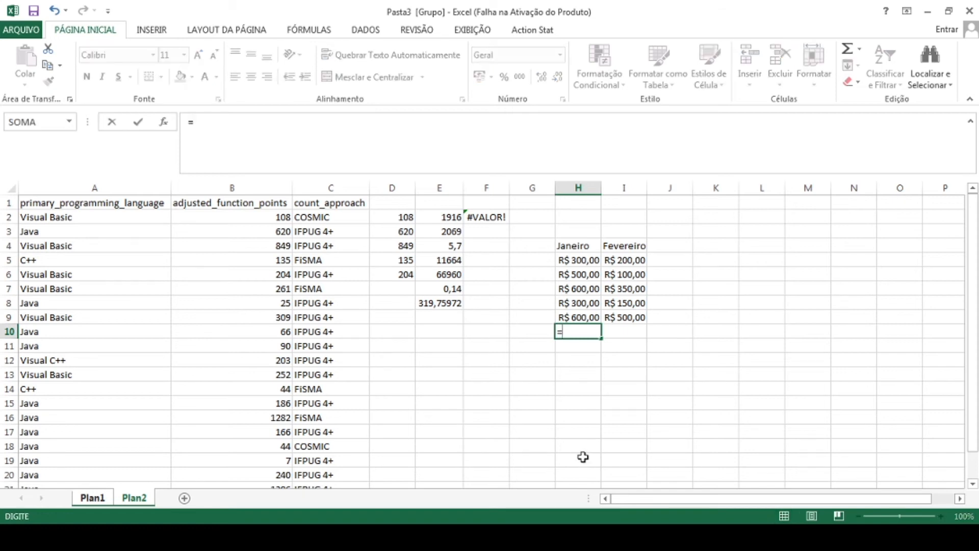
click(575, 260)
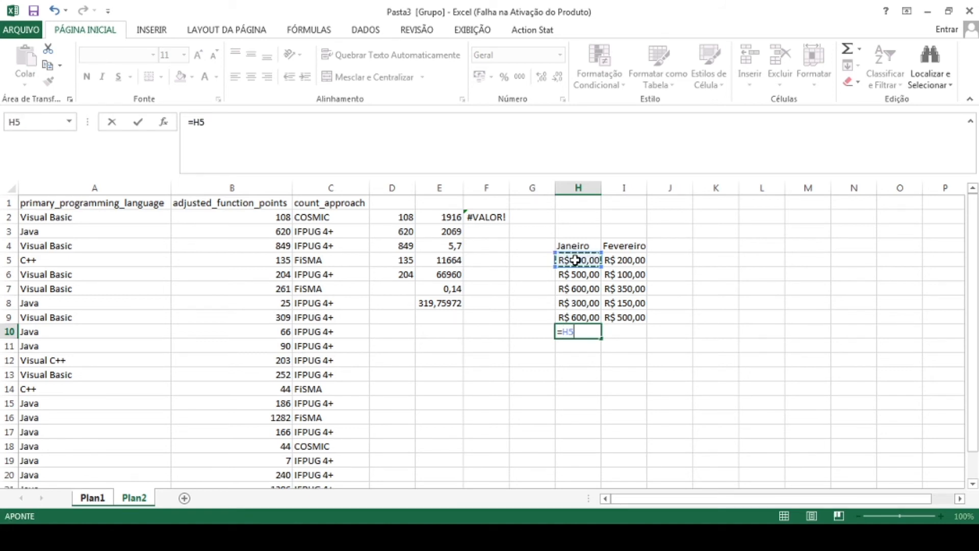
text(+)
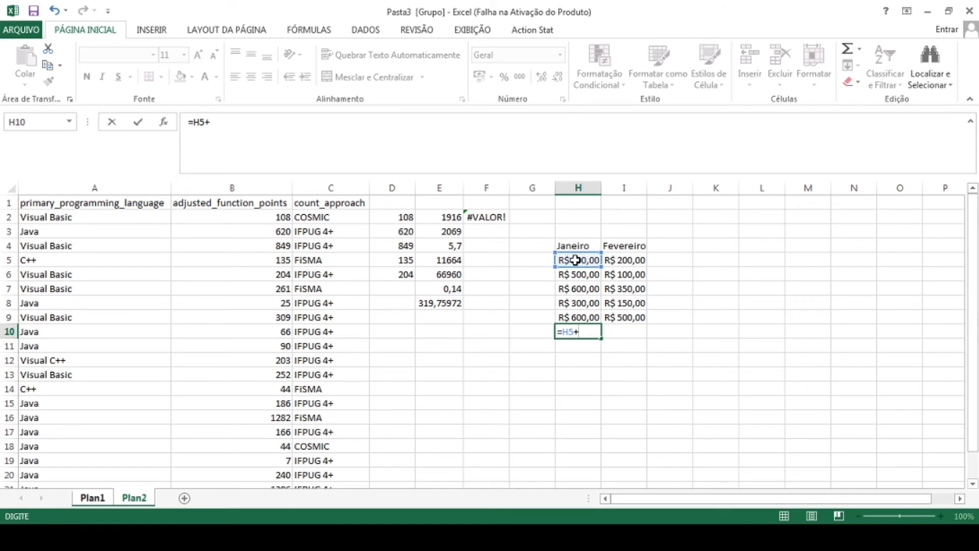
click(587, 274)
text(+)
click(581, 289)
text(+)
click(582, 303)
click(588, 312)
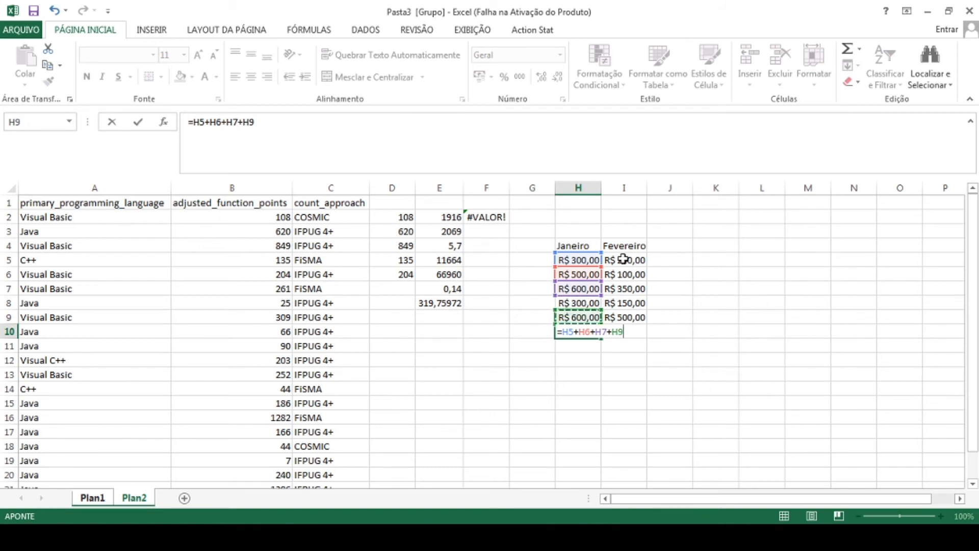
click(580, 305)
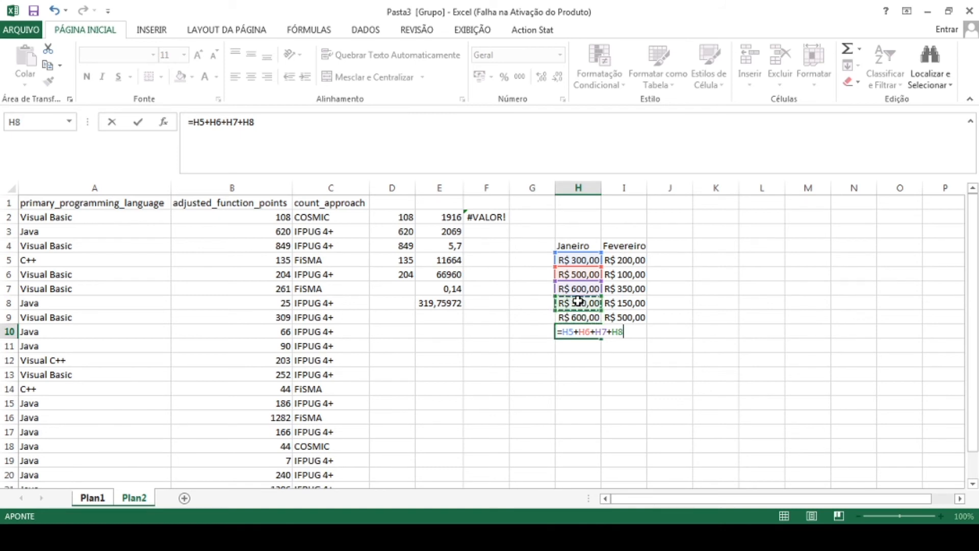
text(+)
click(579, 317)
key(Return)
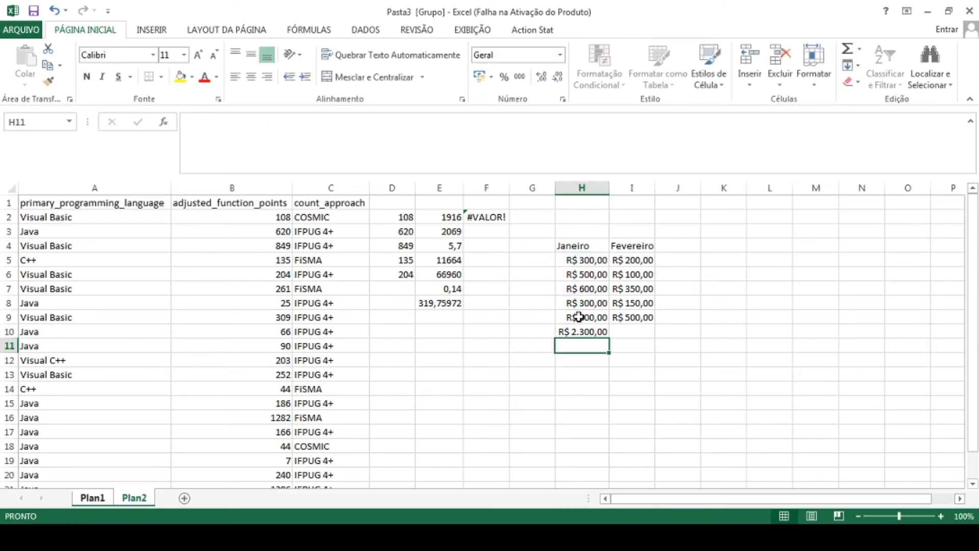
Examine the total formula in H10 and go through the Fevereiro values in column I that need the same sum.
key(Up)
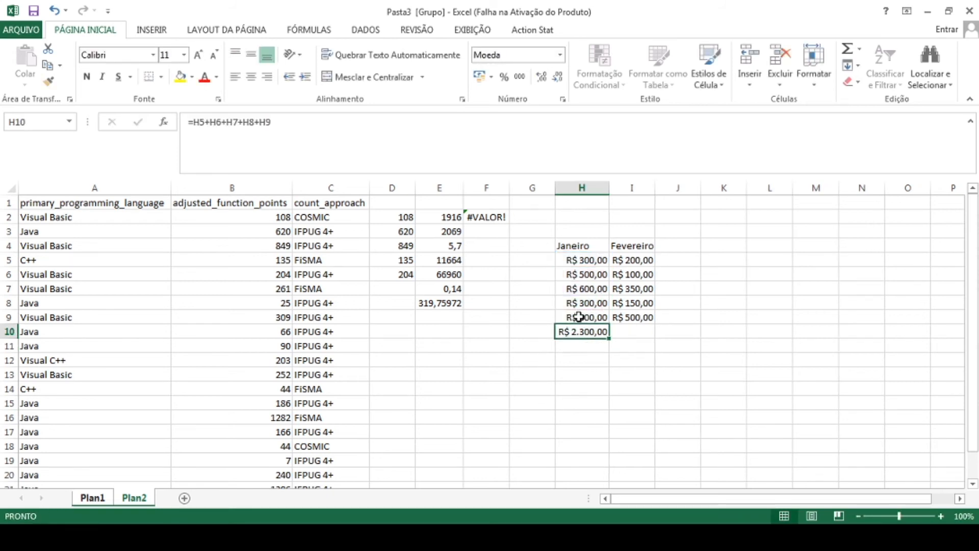
key(Right)
key(Up)
key(Up)
key(Up)
key(Up)
key(Up)
key(Down)
key(Down)
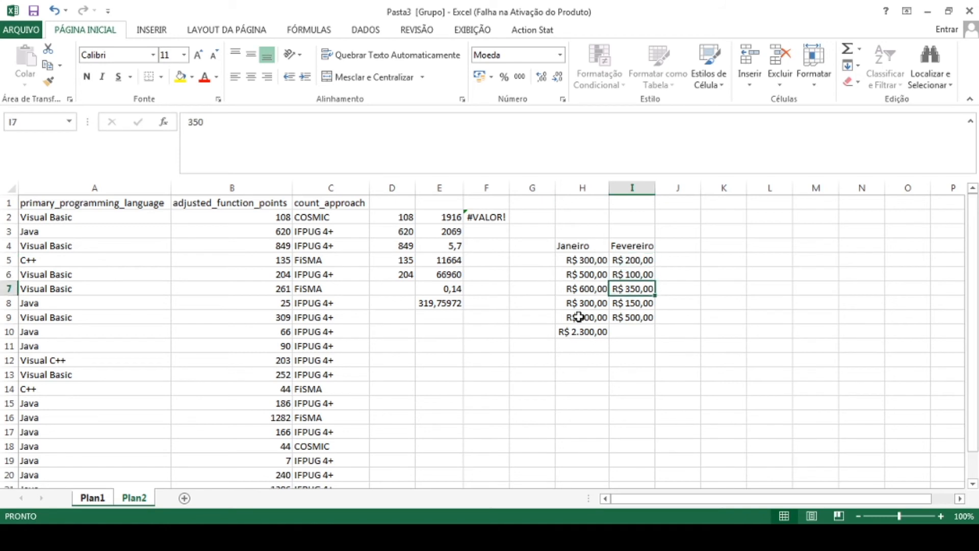
key(Down)
key(Down)
key(Down)
key(Left)
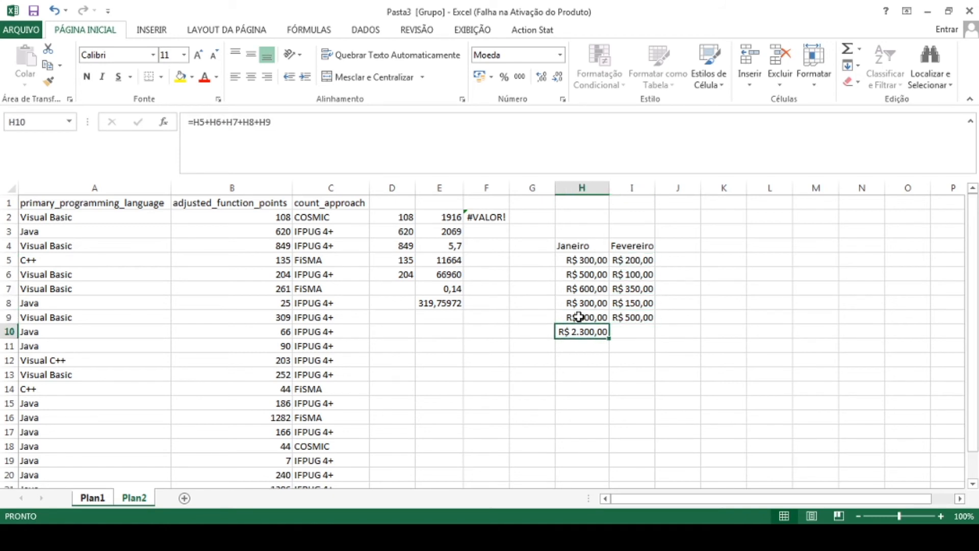
Copy the total formula from H10 into I10 and autofit the width of column I.
key(ctrl+c)
key(Right)
key(ctrl+v)
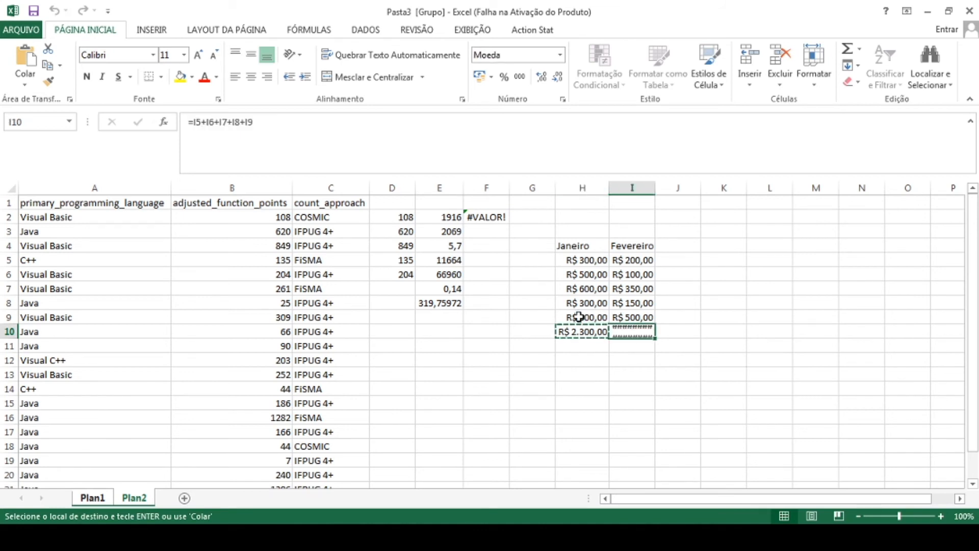
double_click(653, 188)
click(750, 319)
click(648, 371)
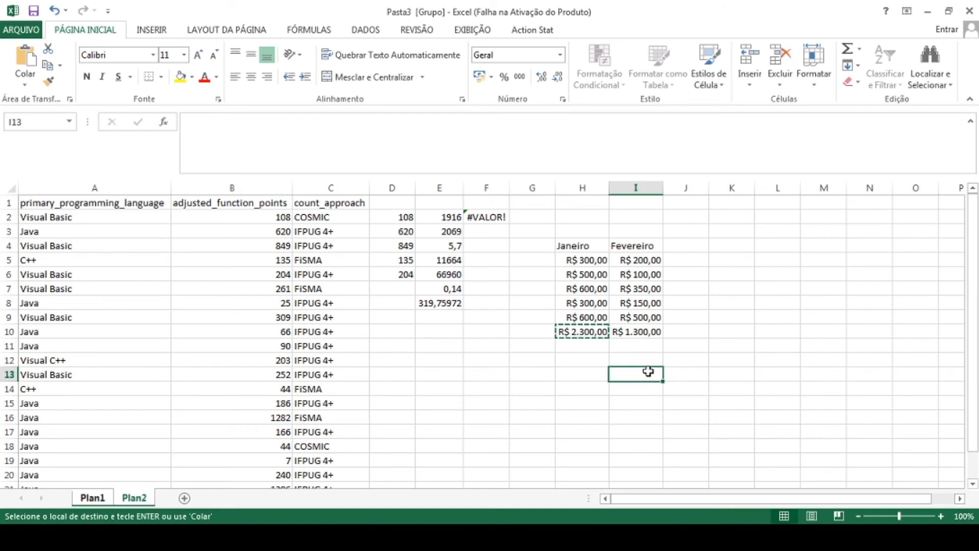
key(Escape)
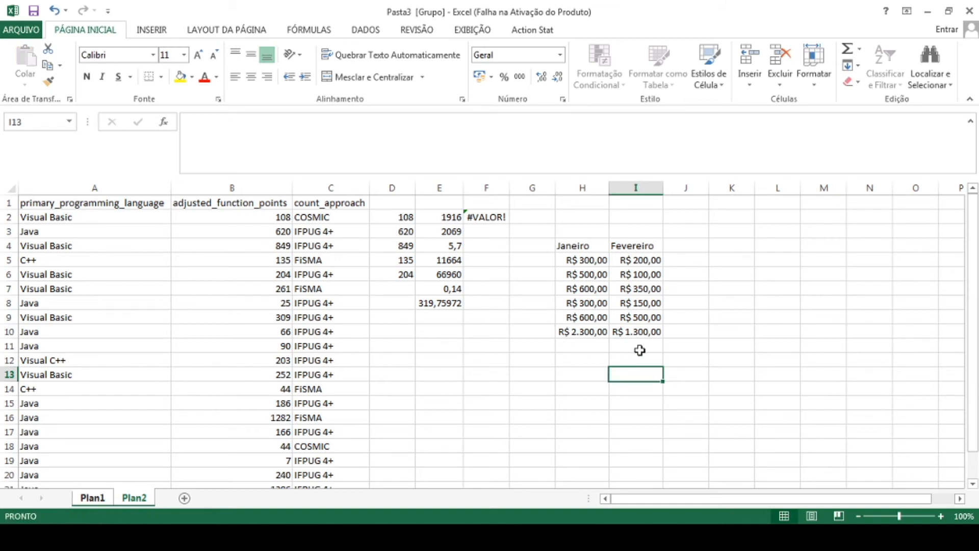
Compare the total formulas in H10 and I10 to examine how their references differ.
click(590, 335)
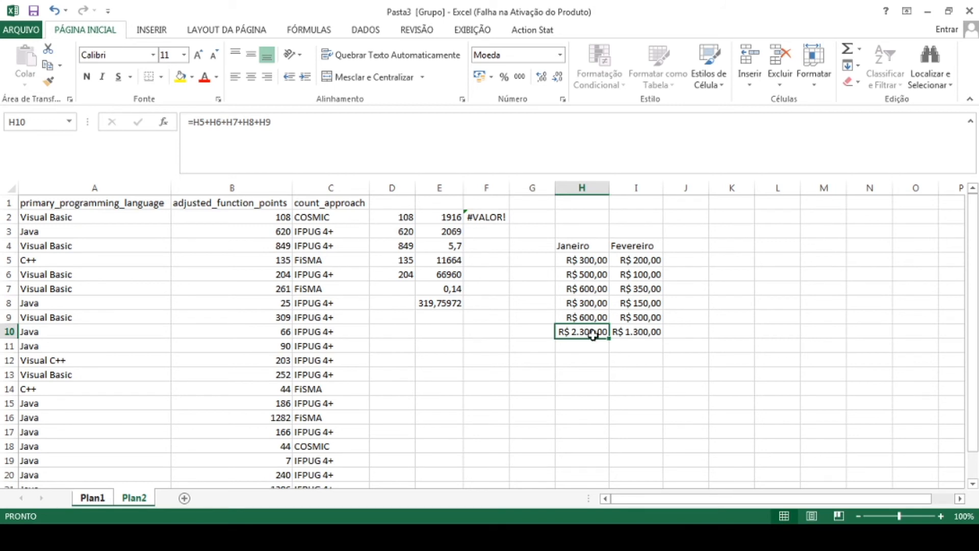
click(636, 332)
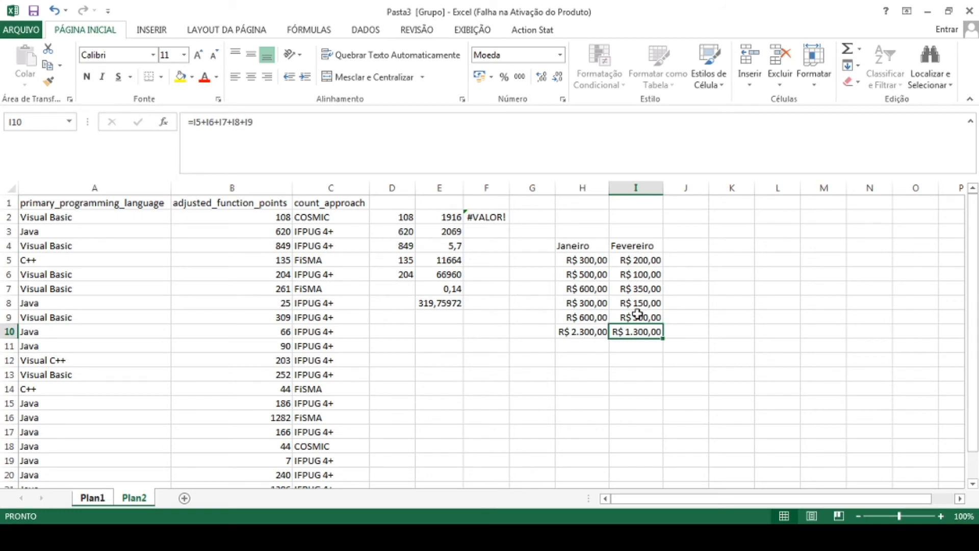
click(586, 332)
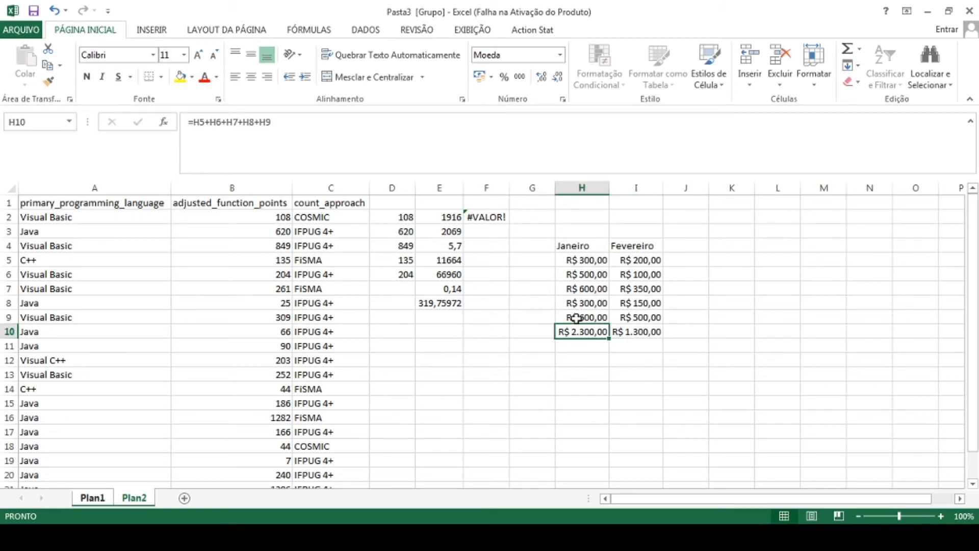
click(629, 334)
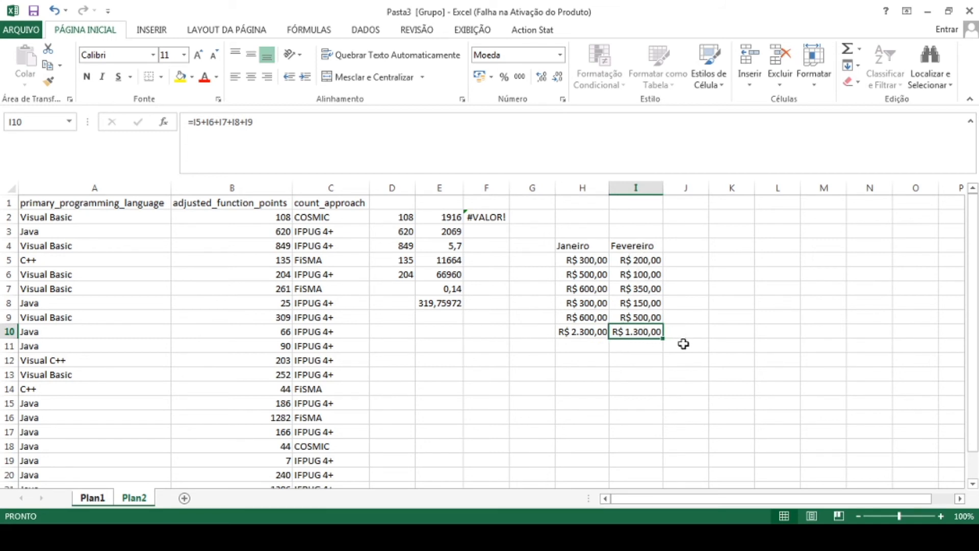
Change the Fevereiro value in I6 to 300.
click(656, 275)
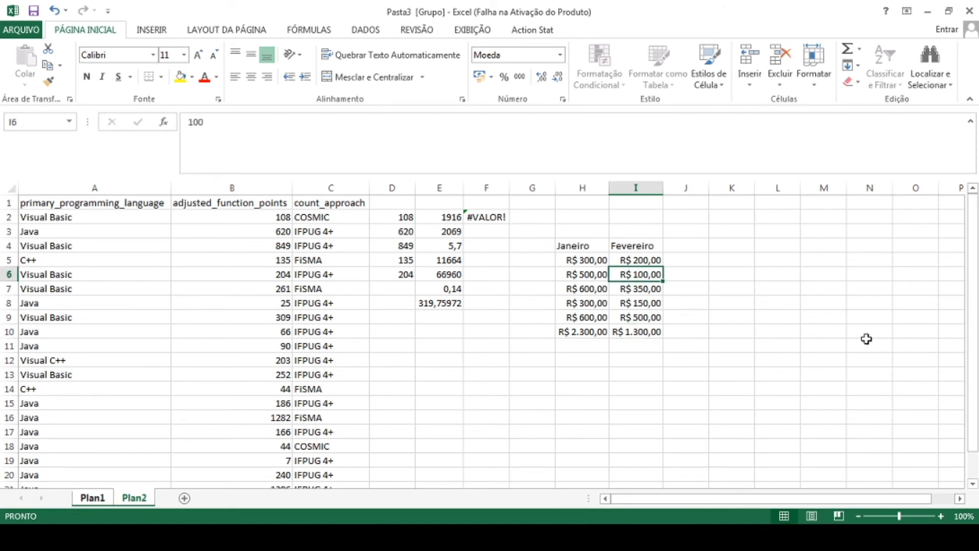
text(300)
key(Return)
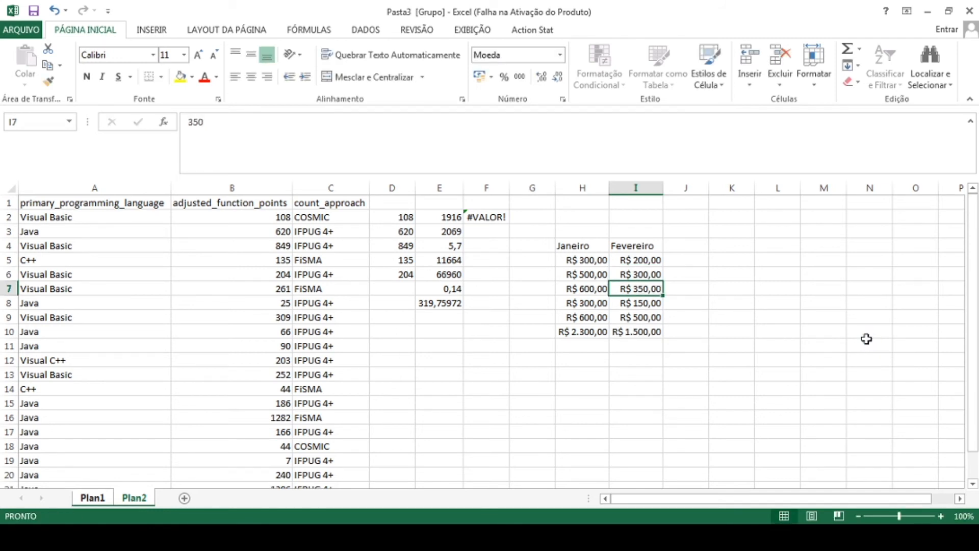
click(795, 365)
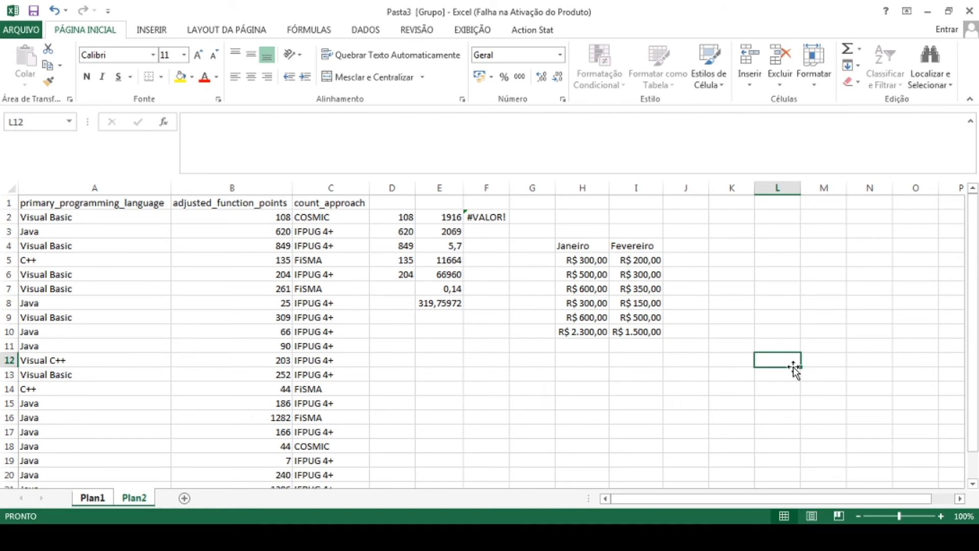
Clear the Fevereiro total in I10 and refill it by extending the H10 formula one cell across.
click(629, 331)
key(Delete)
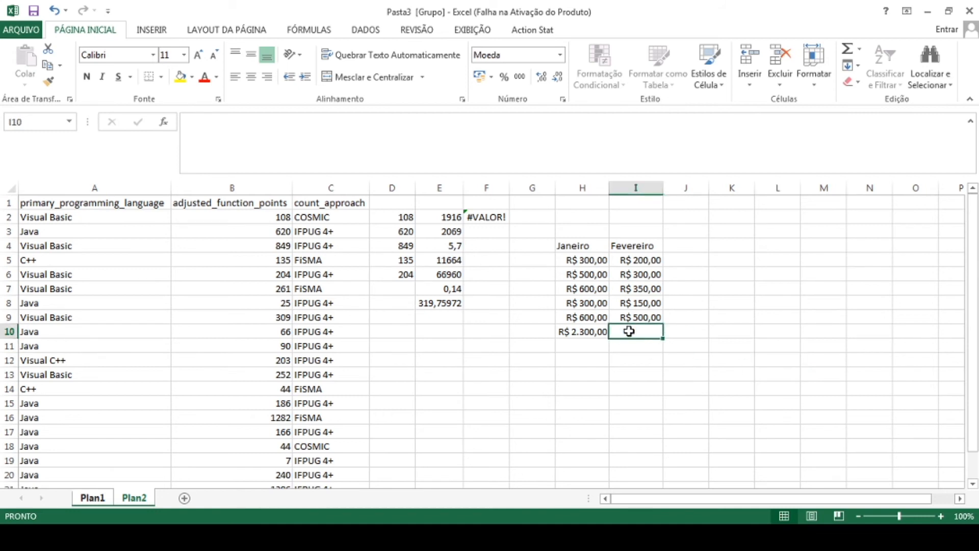
click(597, 331)
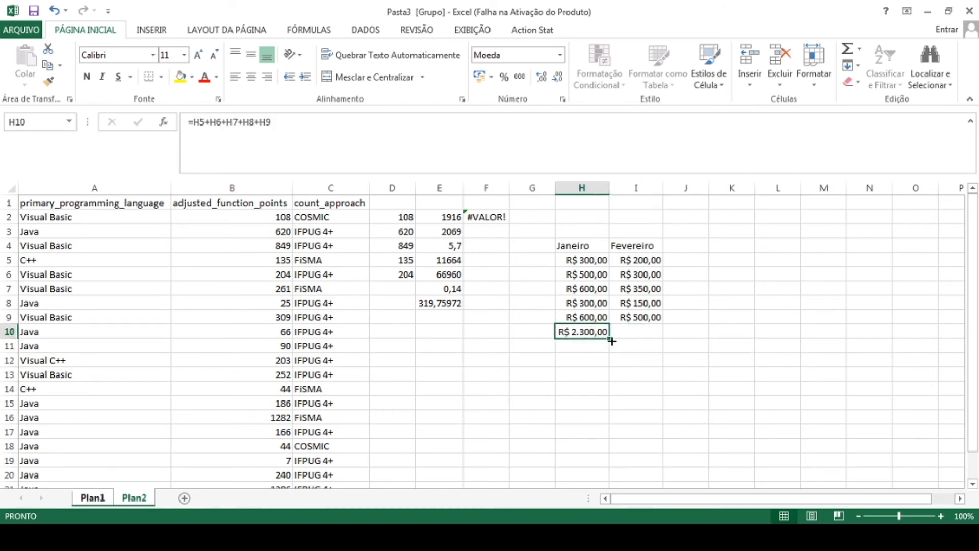
drag(611, 341, 658, 343)
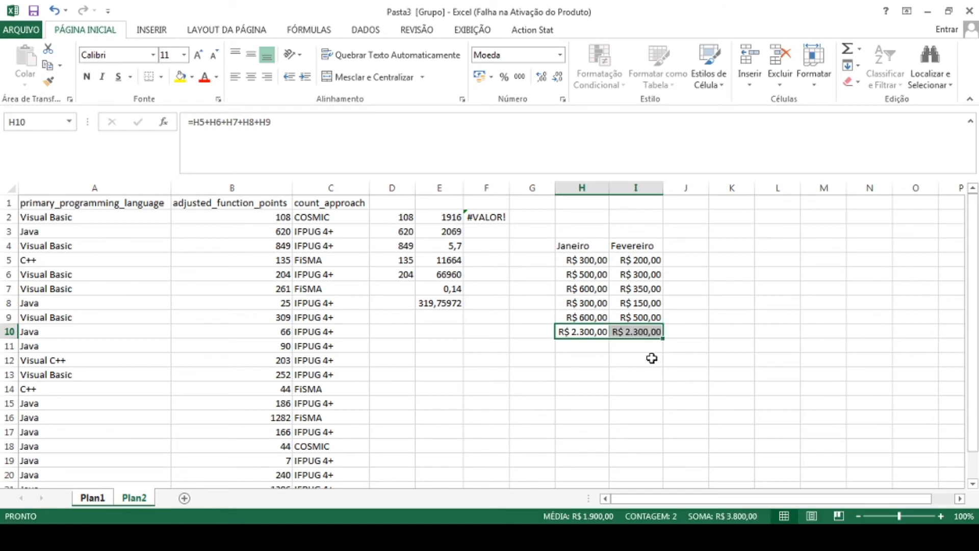
click(652, 358)
click(596, 332)
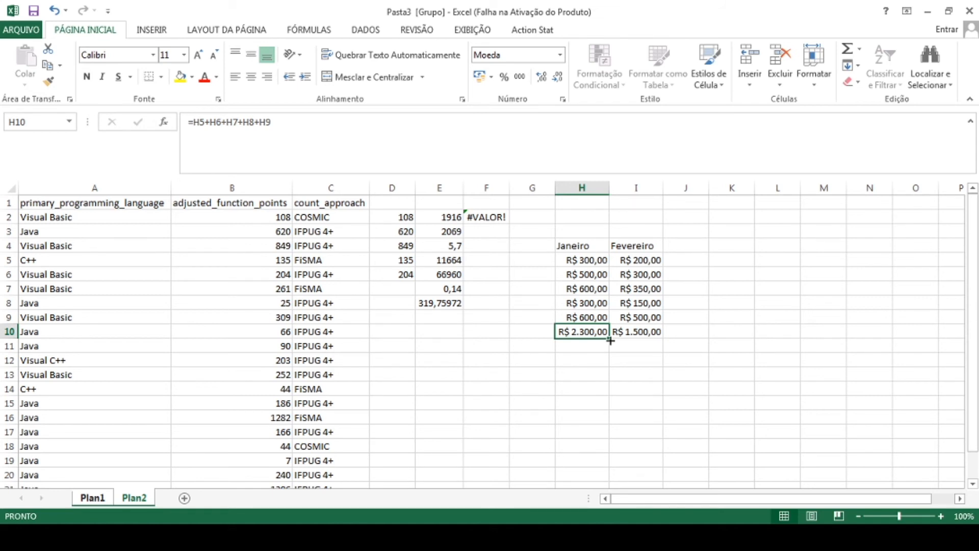
drag(611, 340, 673, 336)
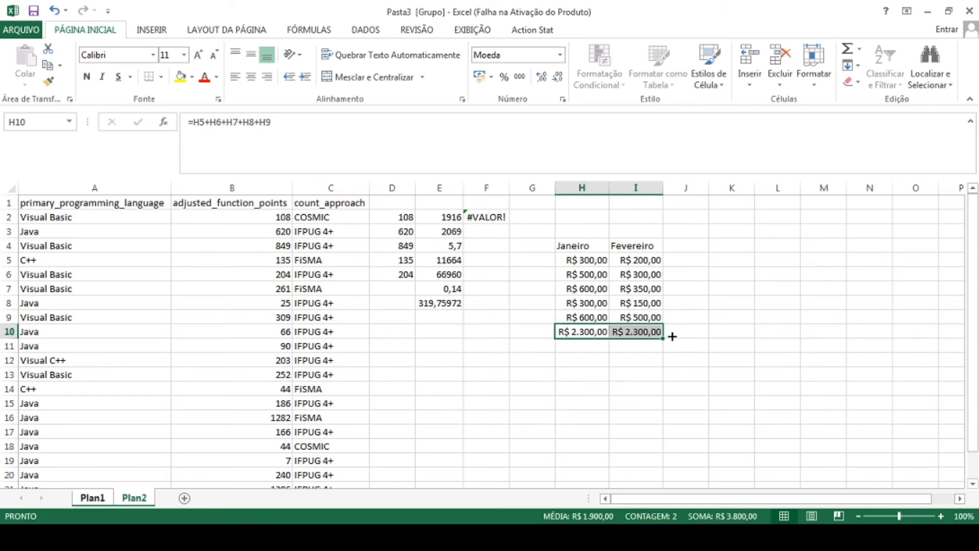
Highlight H10:I10 as a plain selection, without filling, starting from the Janeiro total.
click(655, 363)
click(587, 334)
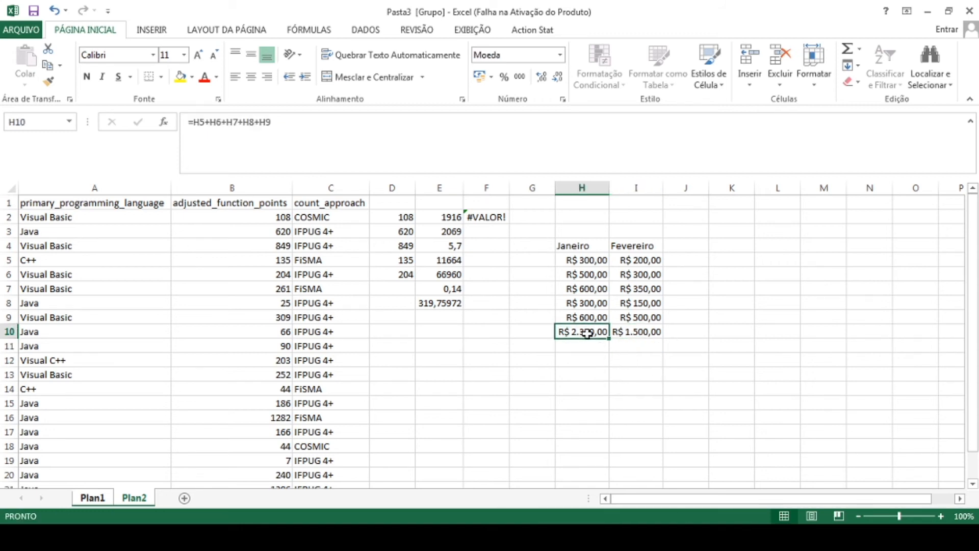
drag(587, 331, 655, 332)
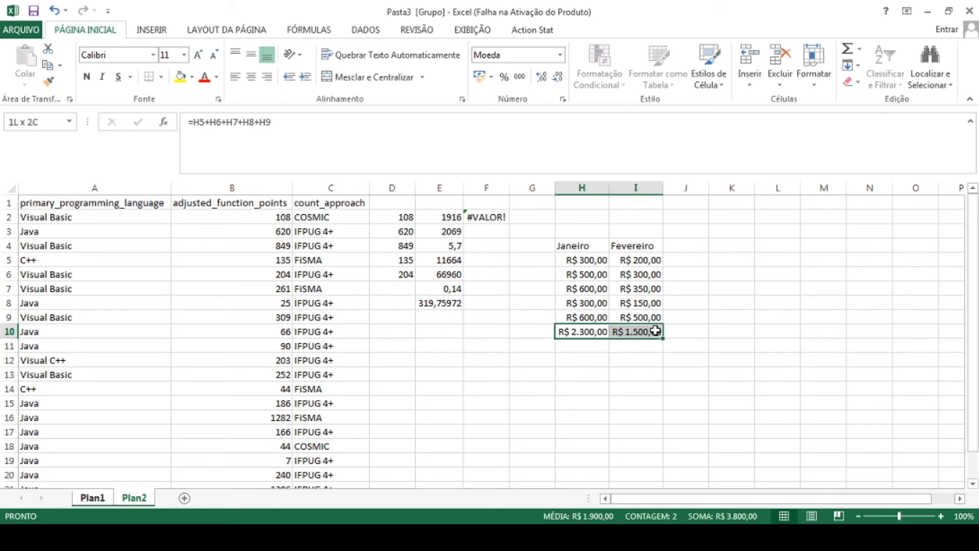
click(639, 364)
click(586, 332)
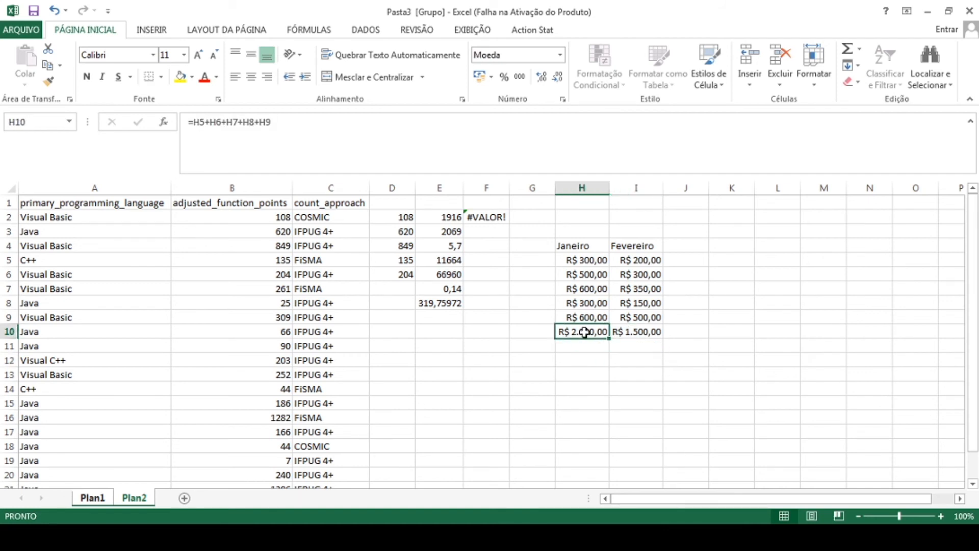
drag(586, 332, 655, 332)
Move the Janeiro total from H10 to H13 and inspect both the vacated cell and the relocated formula.
click(587, 337)
drag(609, 332, 604, 380)
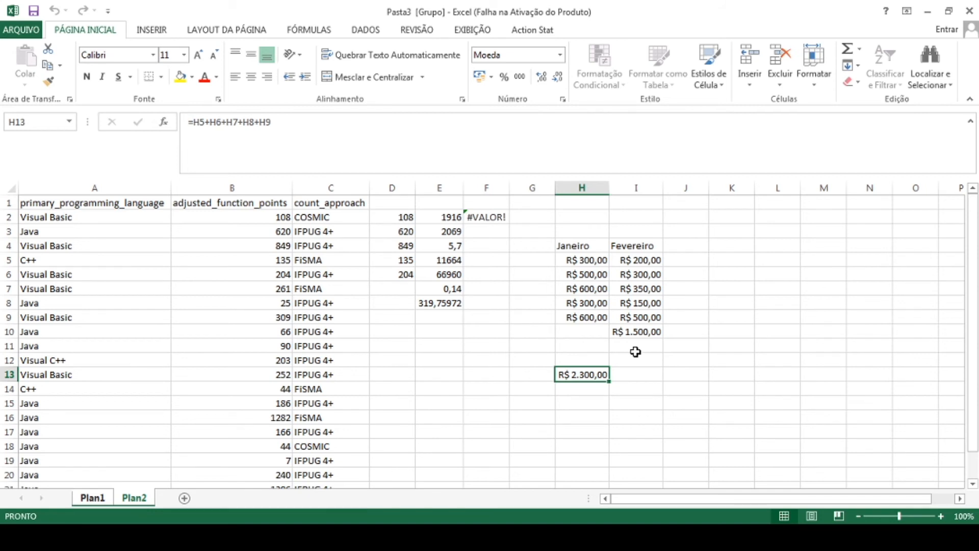
click(574, 332)
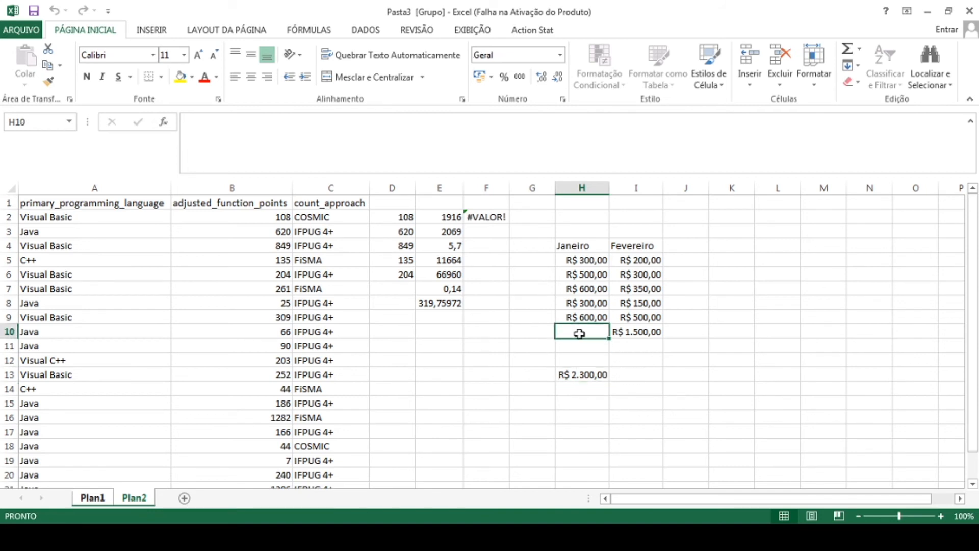
key(Down)
key(Down)
key(Down)
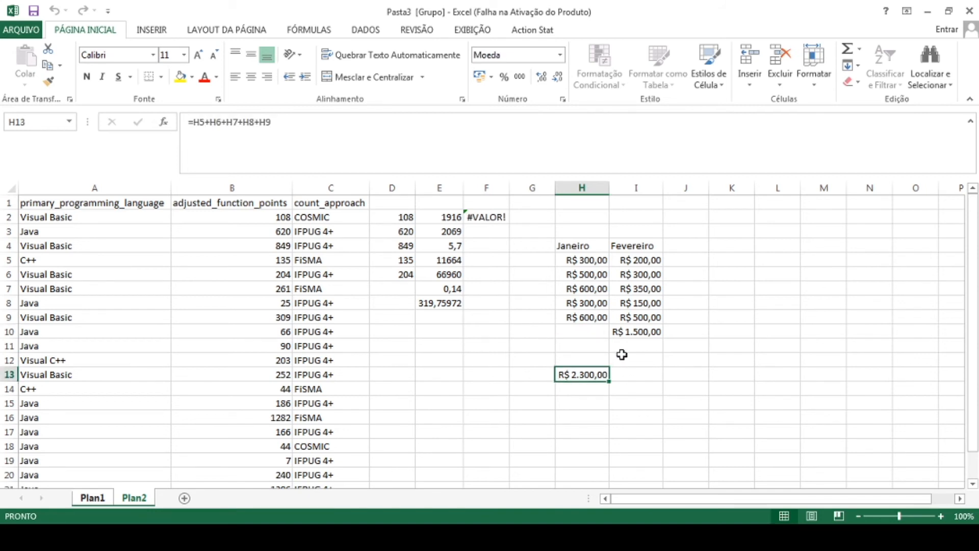
Move the Janeiro total from H13 back to H10 and check its formula.
drag(593, 365, 594, 330)
click(665, 371)
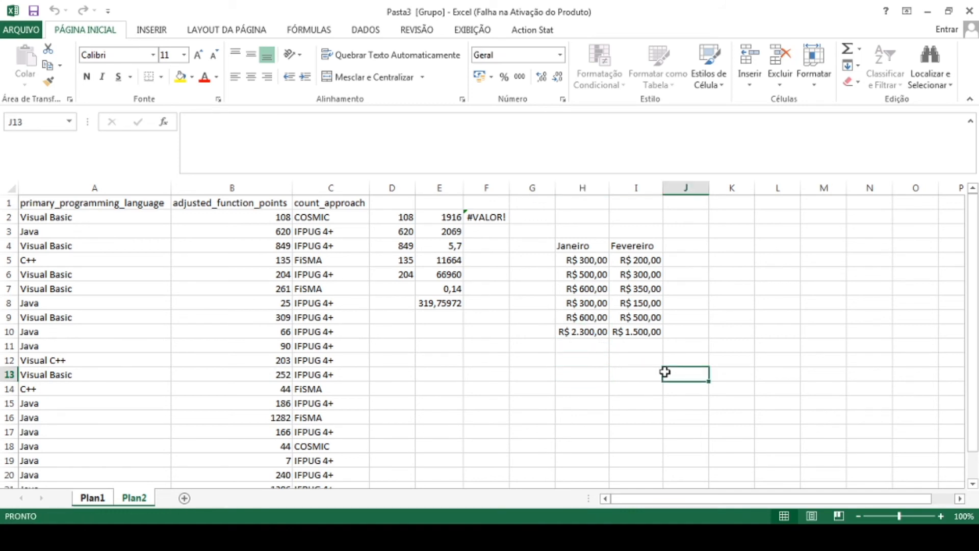
click(587, 329)
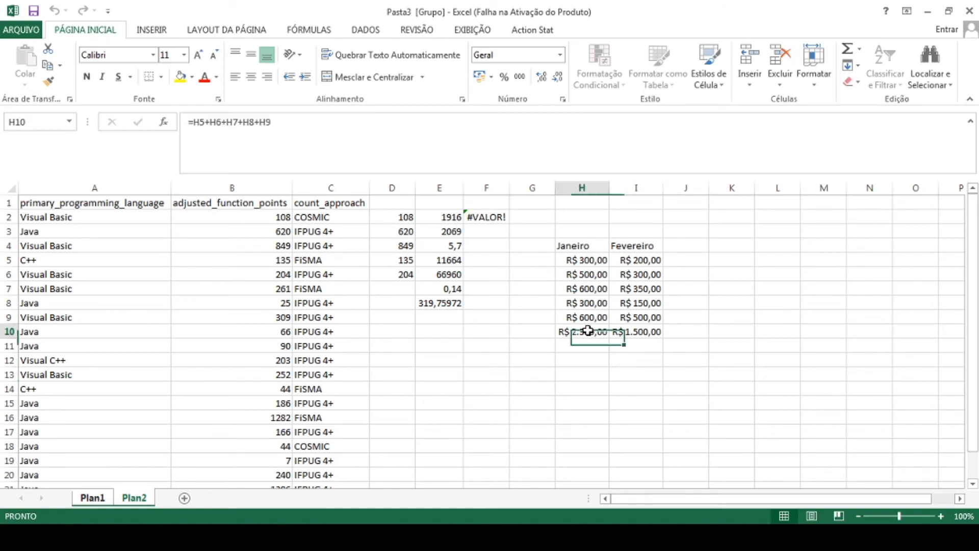
drag(579, 332, 638, 260)
click(581, 364)
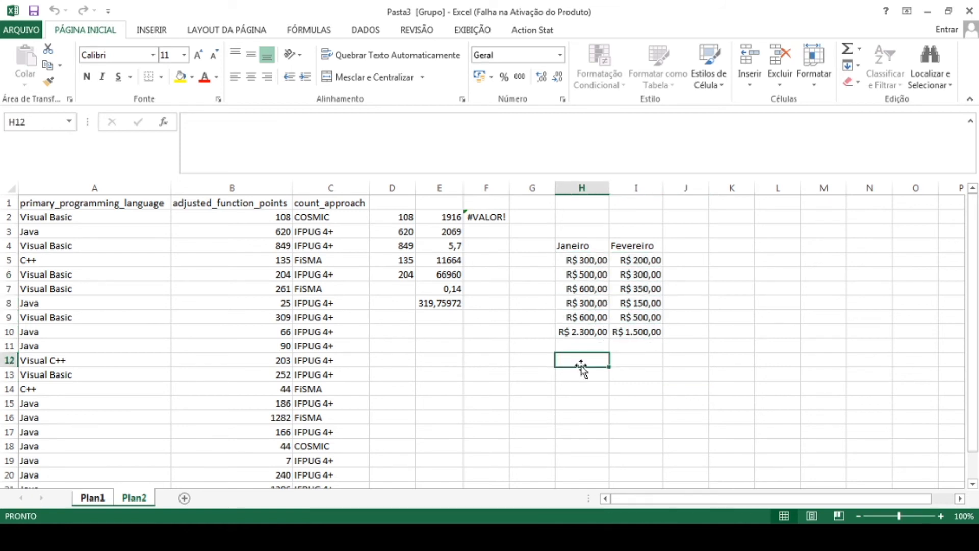
Fill the Janeiro total formula from H10 across row 10 through N10.
click(595, 332)
drag(608, 339, 878, 341)
click(789, 374)
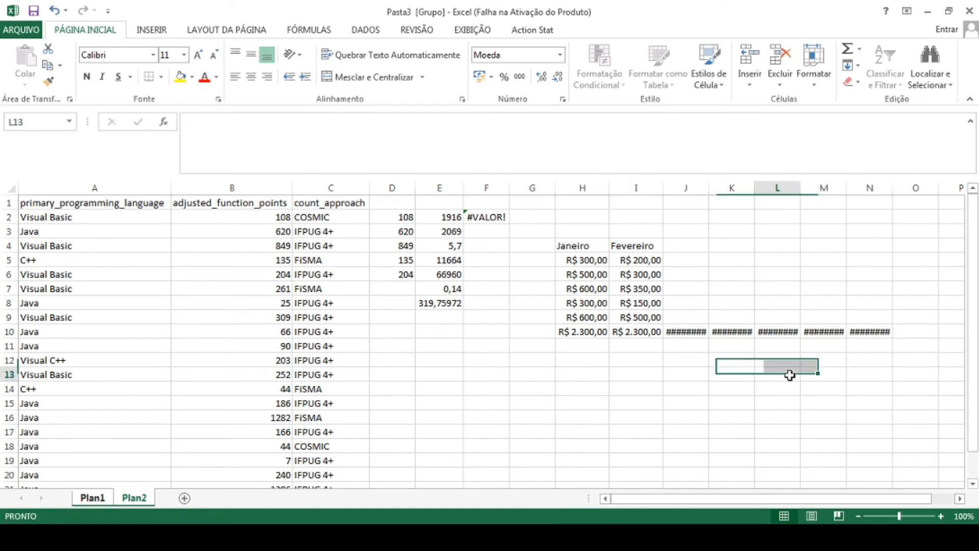
Enter 100 in J5 below the header row and go down to that column's total in J10.
click(704, 262)
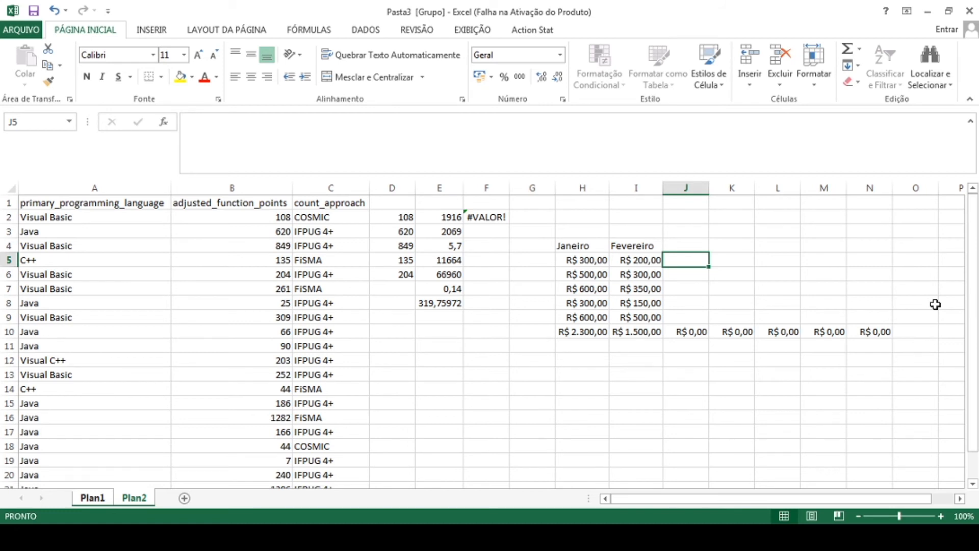
text(100)
key(Return)
key(Up)
key(Down)
key(Down)
key(Down)
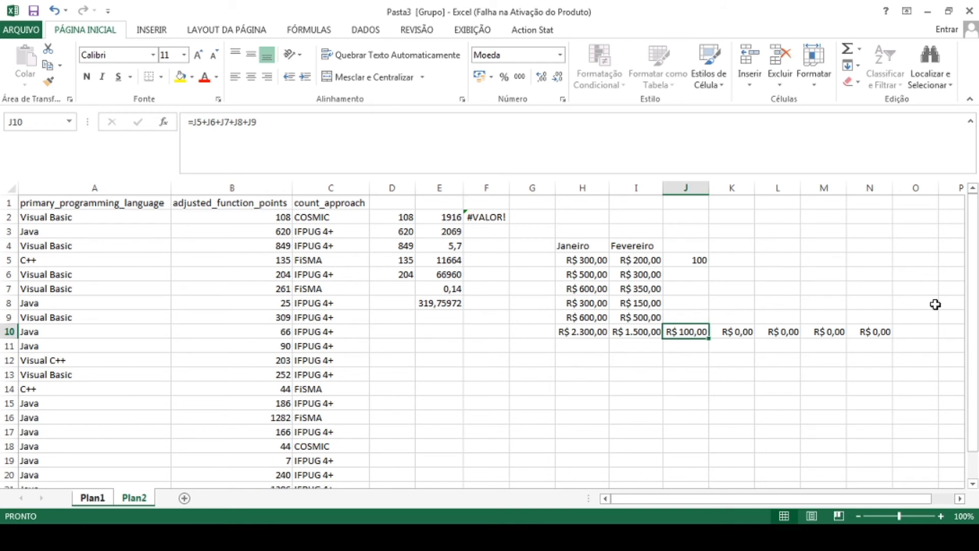
Examine the filled total formulas across row 10, from J10 out to N10 and back to H10.
key(Right)
key(Right)
key(Right)
key(Right)
key(Left)
key(Left)
key(Left)
key(Left)
key(Left)
key(Left)
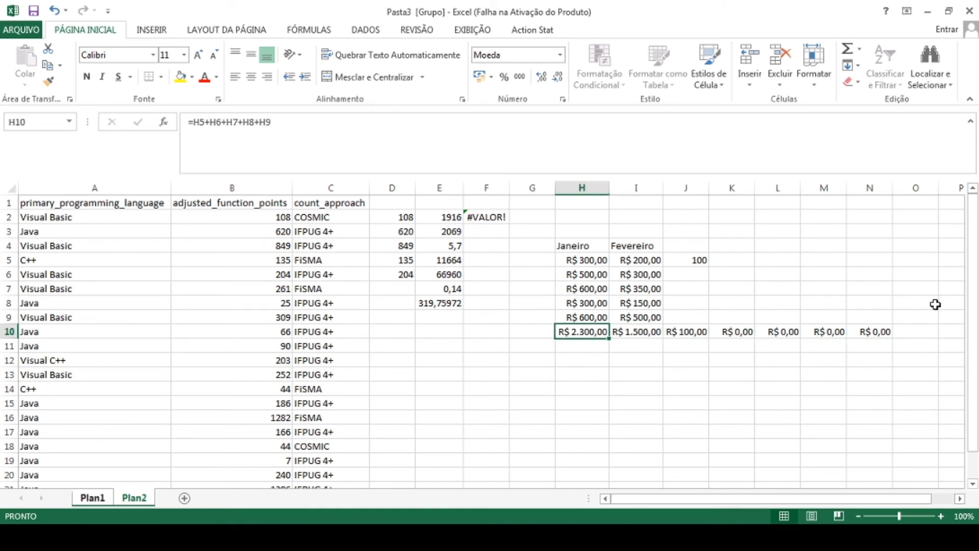
Enter 300, 100, 500 and 300 in J6:J9 and autofit the width of column J.
click(704, 269)
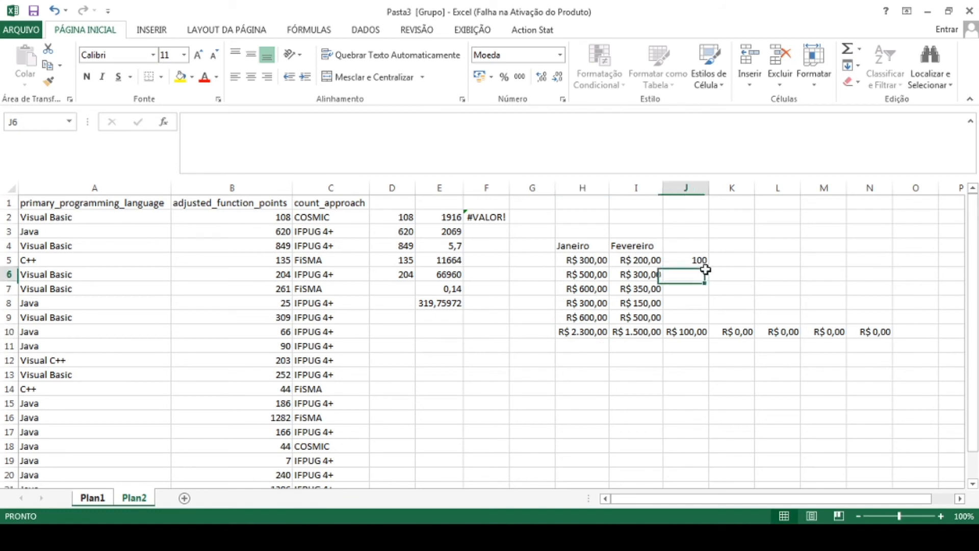
text(300)
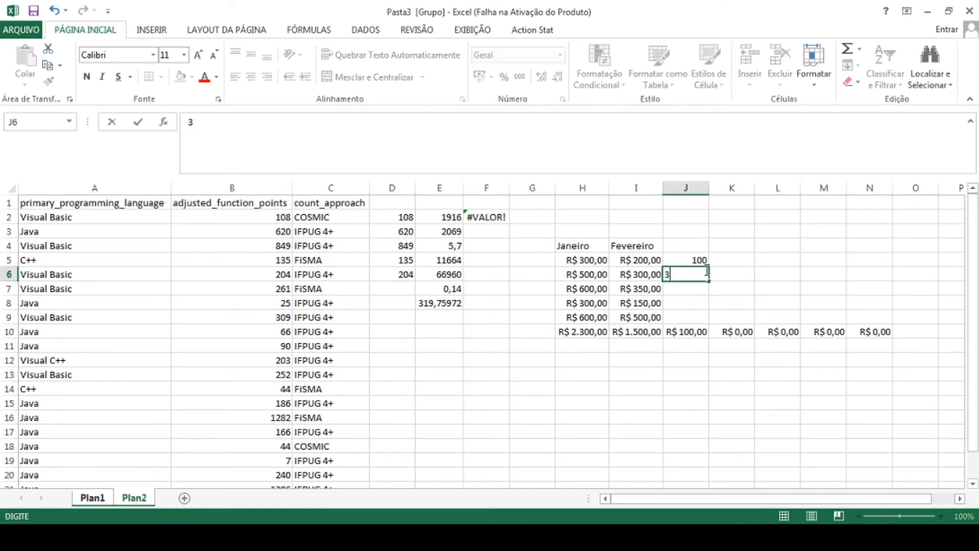
key(Return)
text(100)
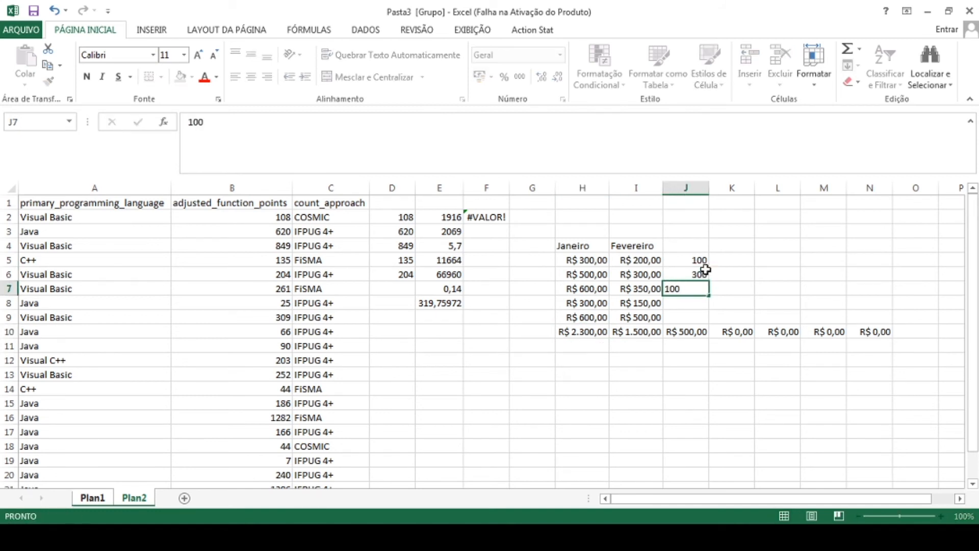
key(Return)
text(52)
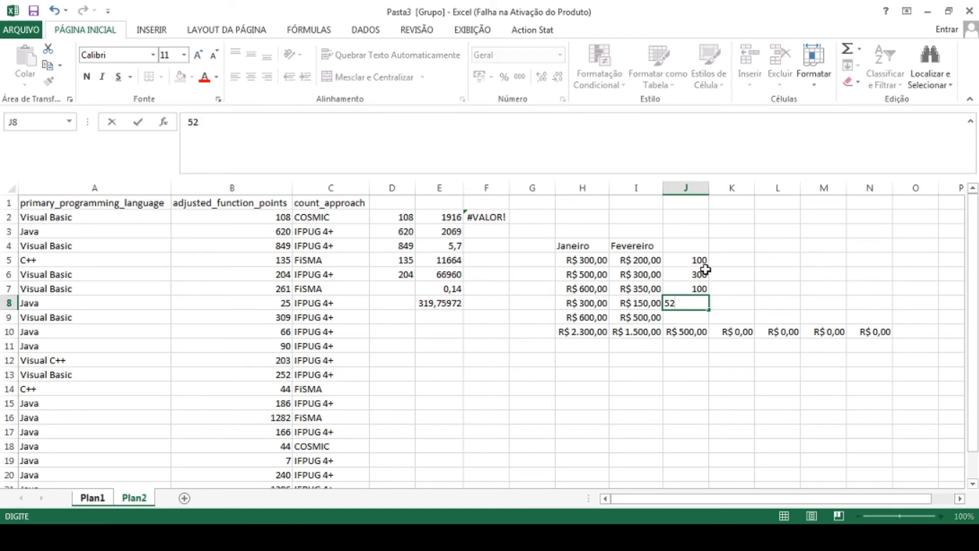
key(BackSpace)
text(00)
key(Return)
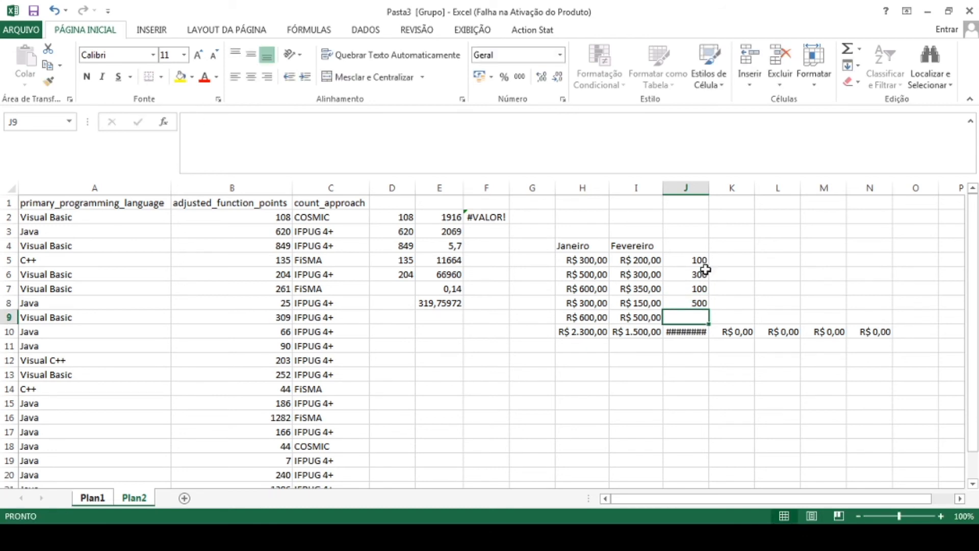
text(300)
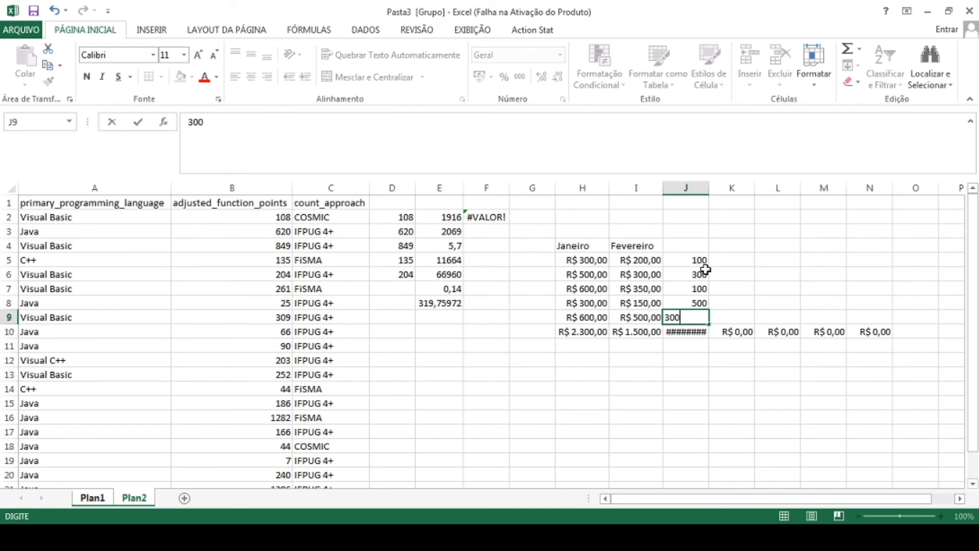
key(Return)
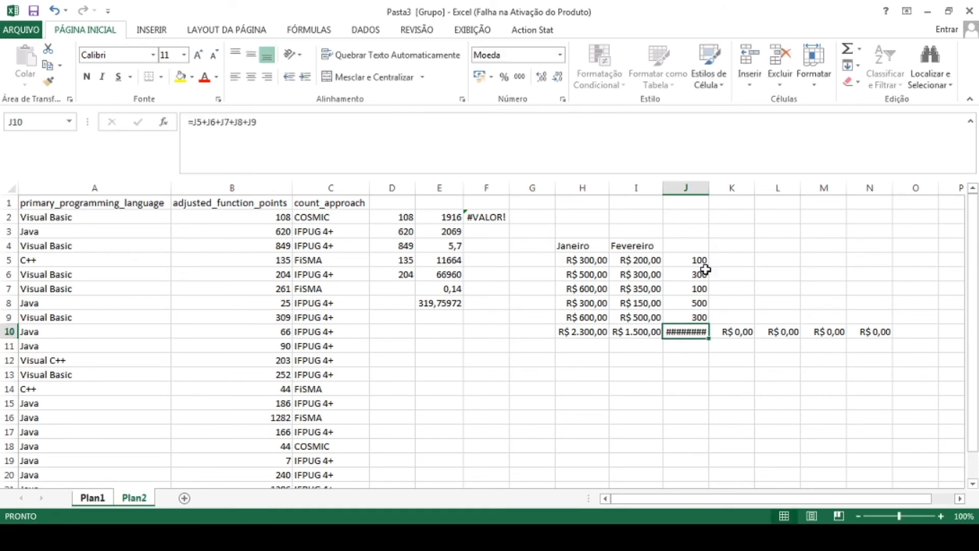
double_click(710, 188)
click(742, 374)
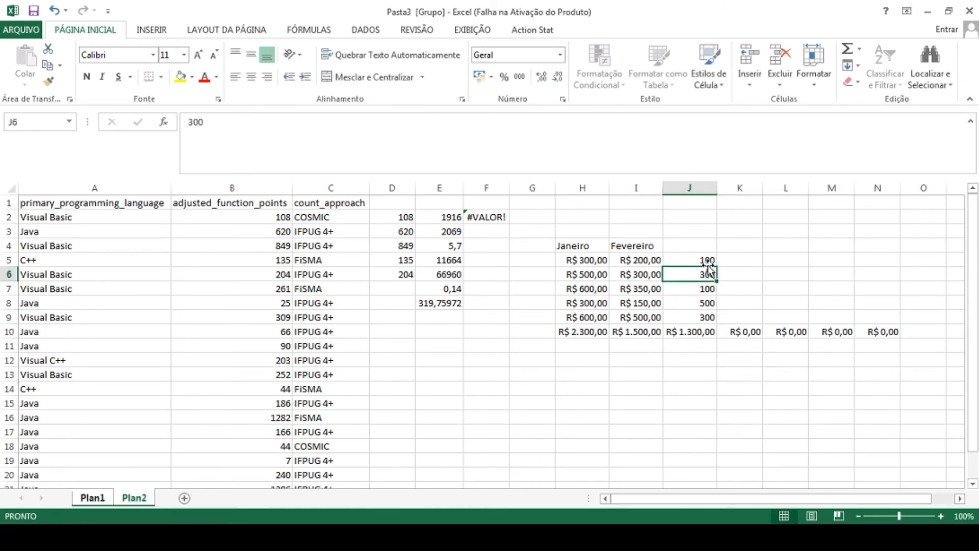
Change J7 to 150 and J9 to 500.
click(706, 288)
text(150)
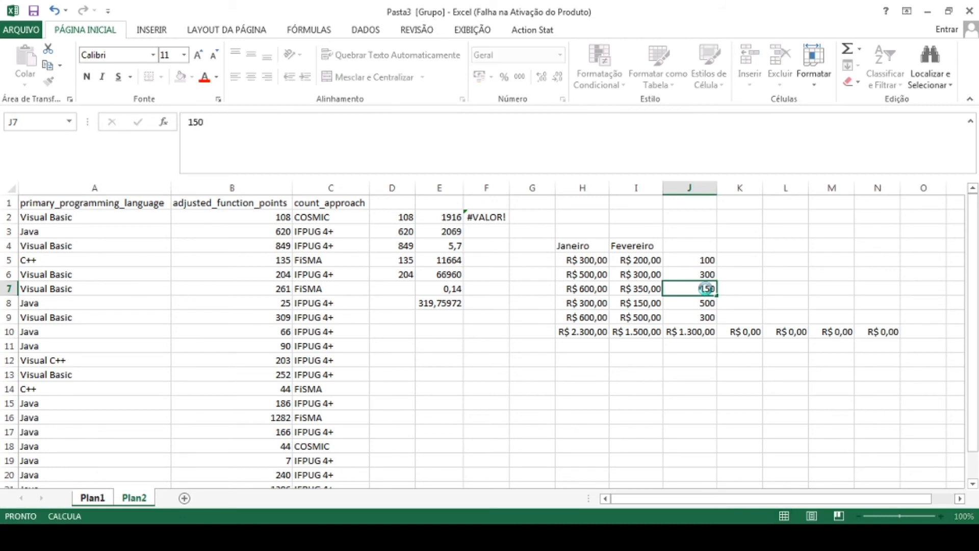
key(Return)
key(Up)
key(Up)
key(Up)
key(Down)
key(Down)
key(Down)
key(Down)
text(500)
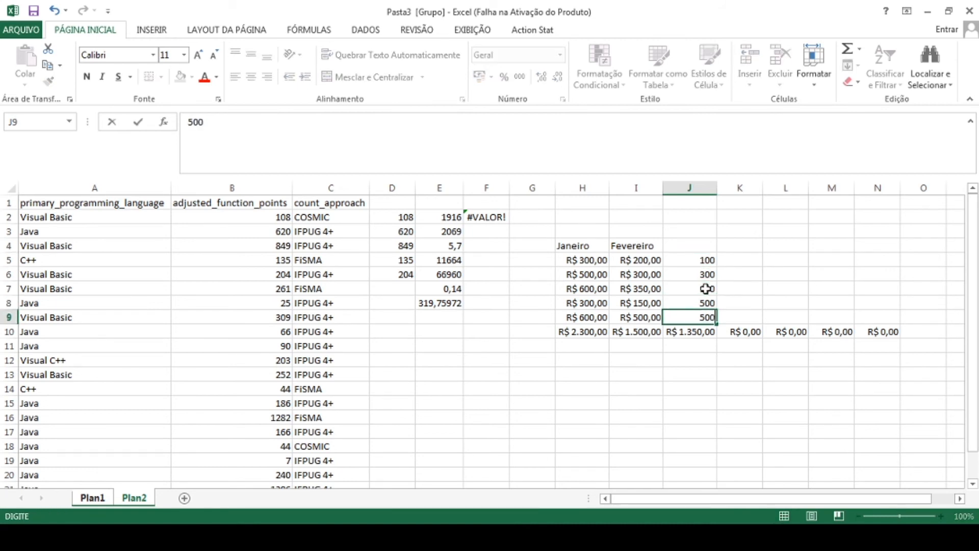
key(Return)
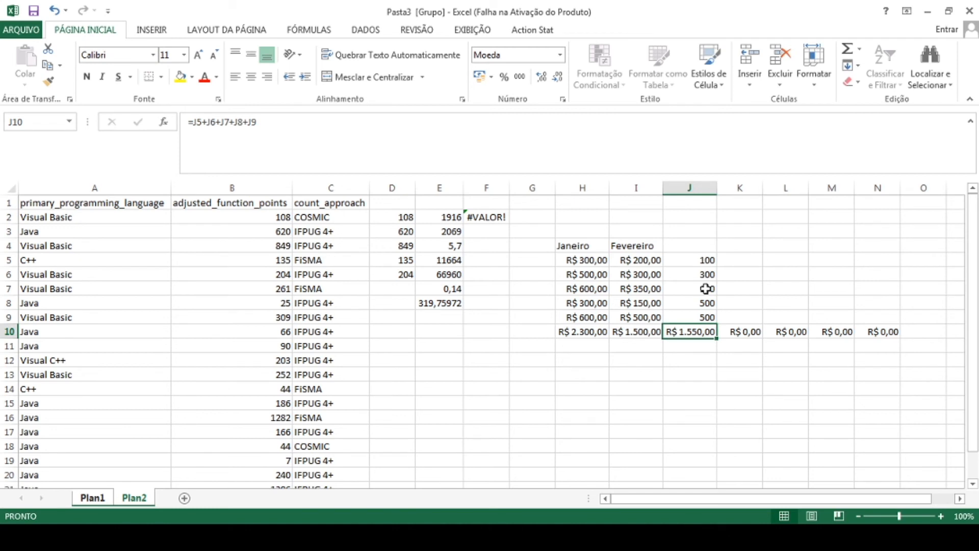
Compare the row references in the Janeiro and Fevereiro total formulas, H10 and I10.
key(Left)
key(Down)
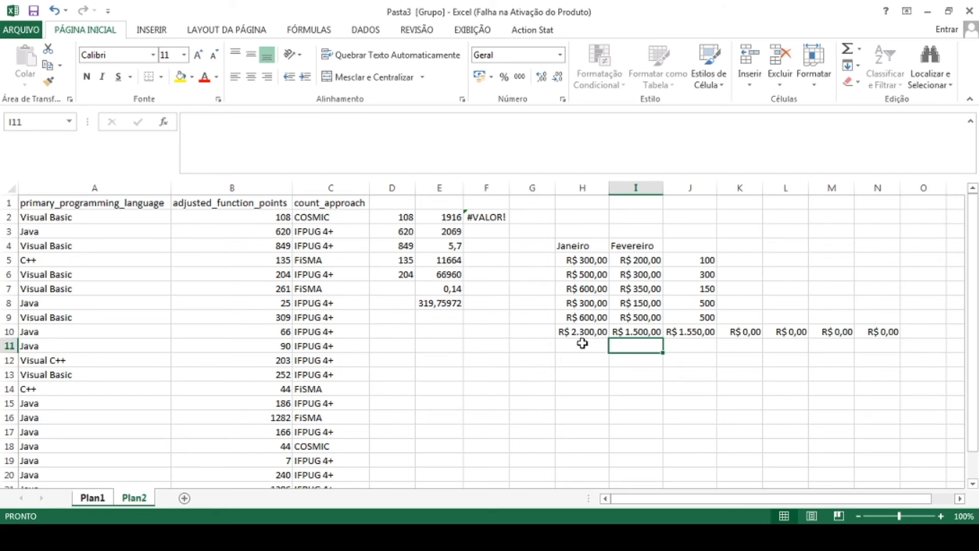
click(600, 404)
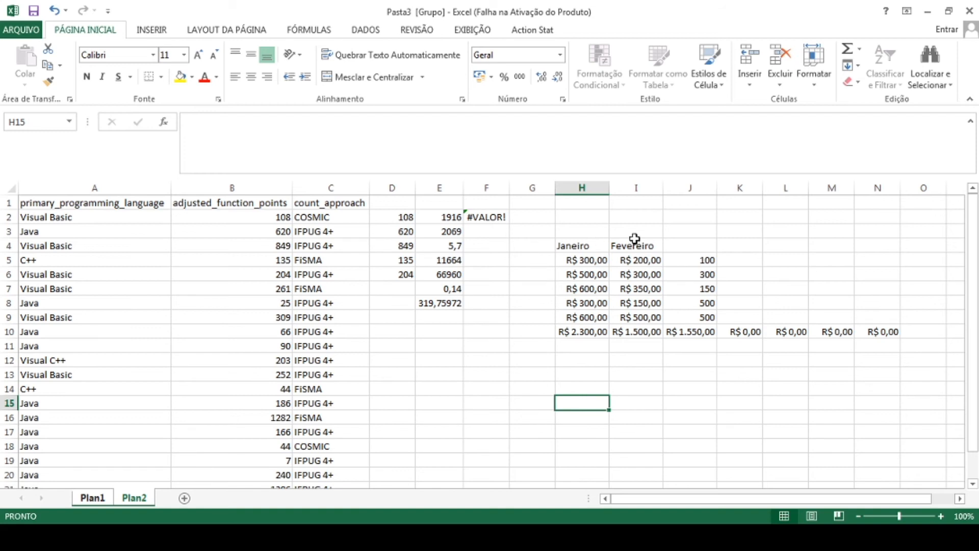
click(594, 332)
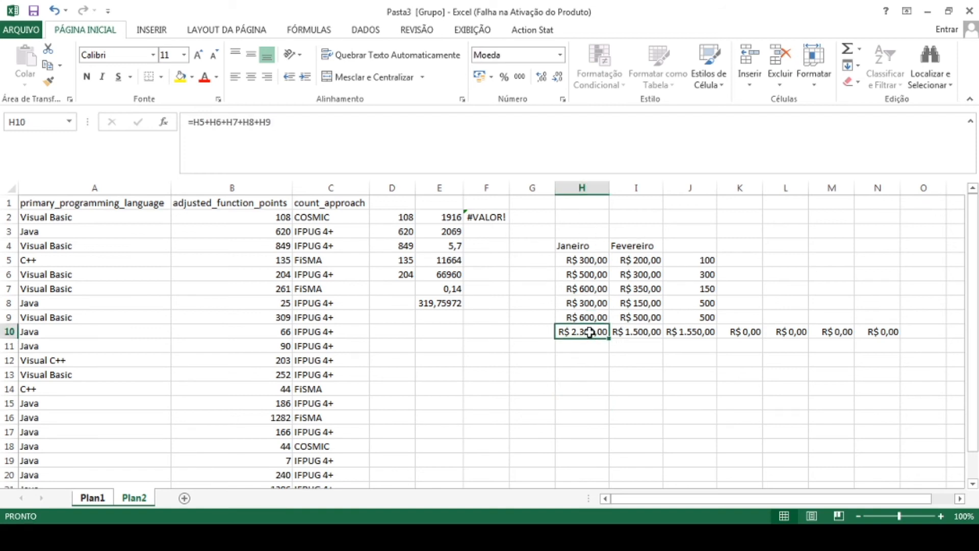
click(655, 331)
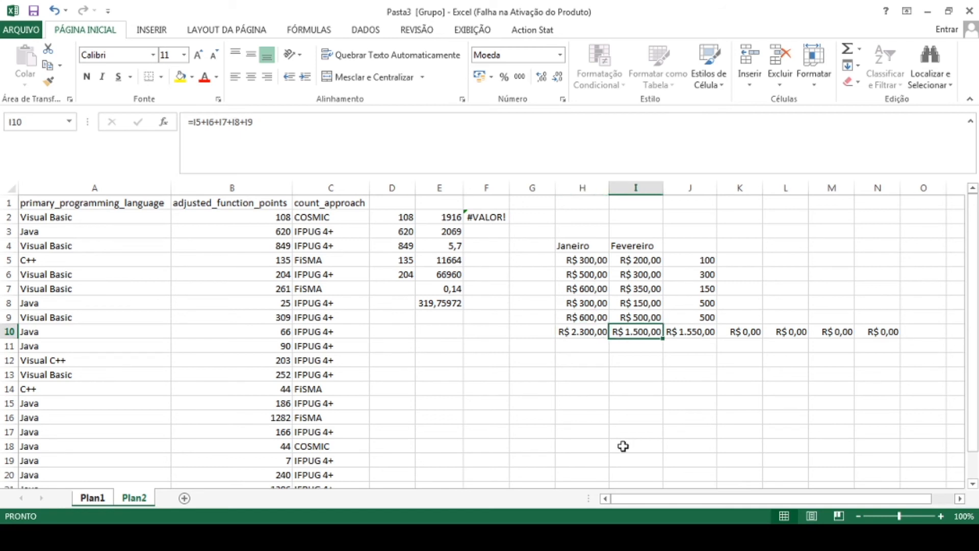
click(583, 332)
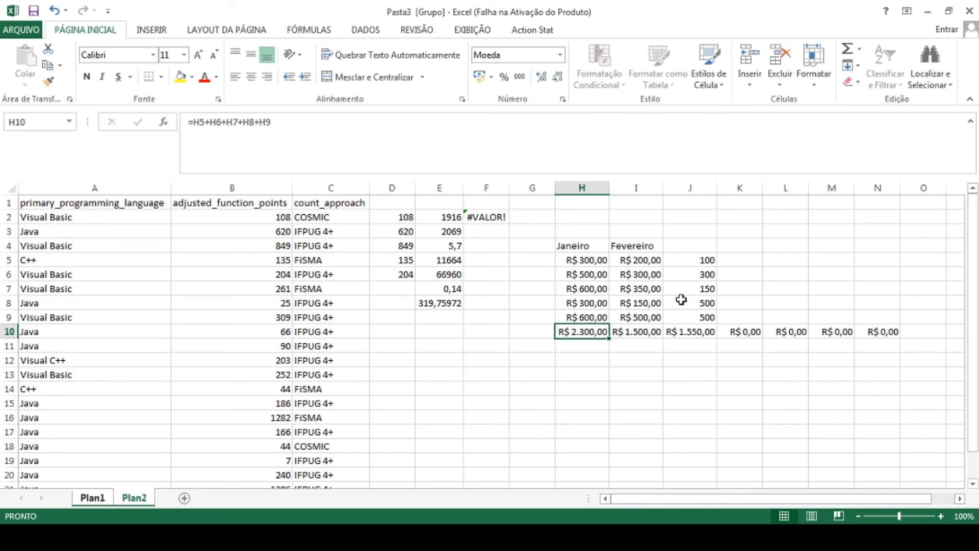
Compare the formulas in E2 and E3 to examine how references shift when copied down a row.
click(449, 232)
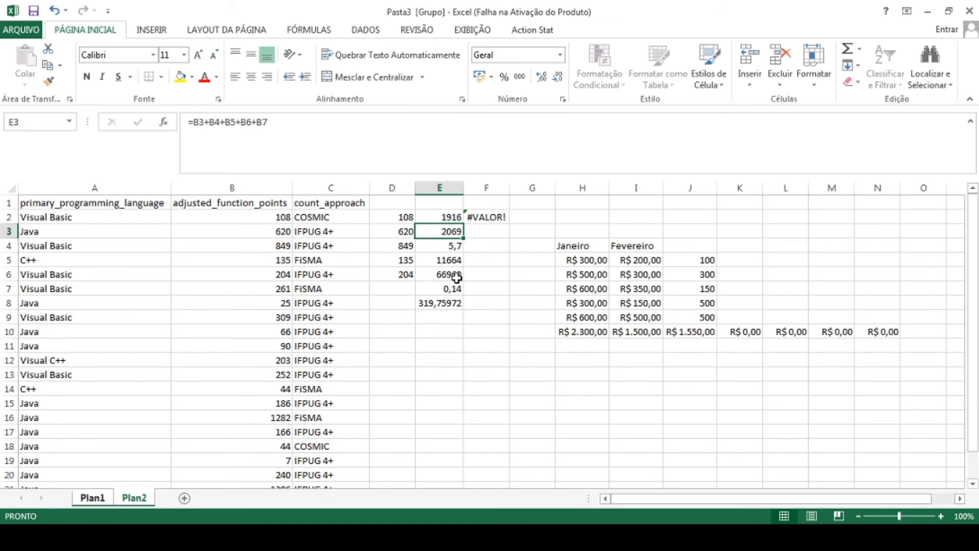
click(448, 216)
click(449, 229)
click(445, 219)
click(448, 231)
click(447, 217)
click(448, 231)
click(521, 388)
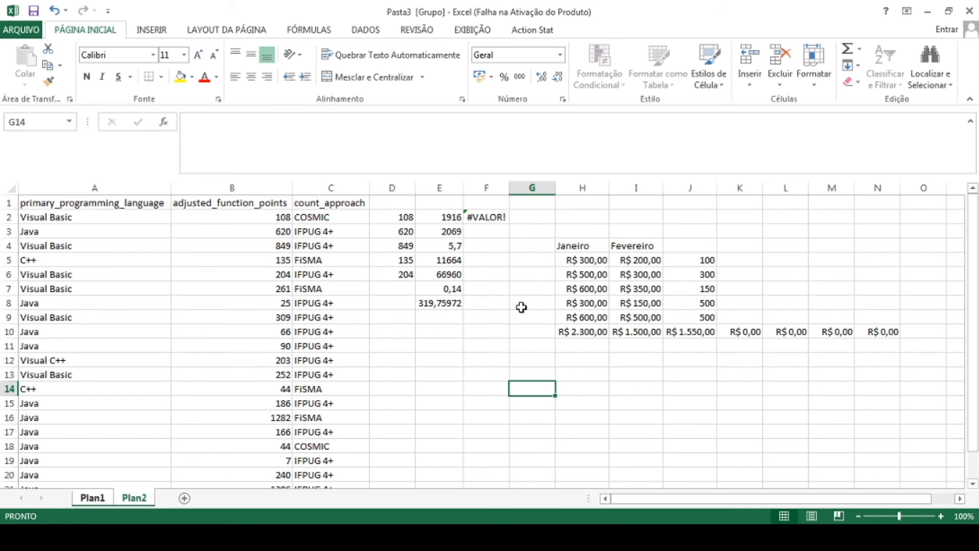
click(520, 348)
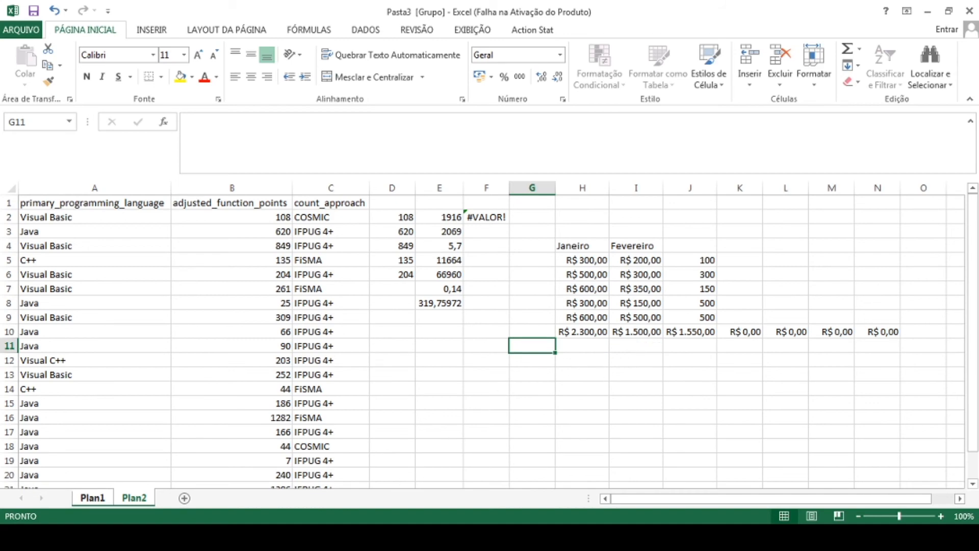
Compare the total formulas in H10 and I10 to examine how the column letters shift.
key(alt+Tab)
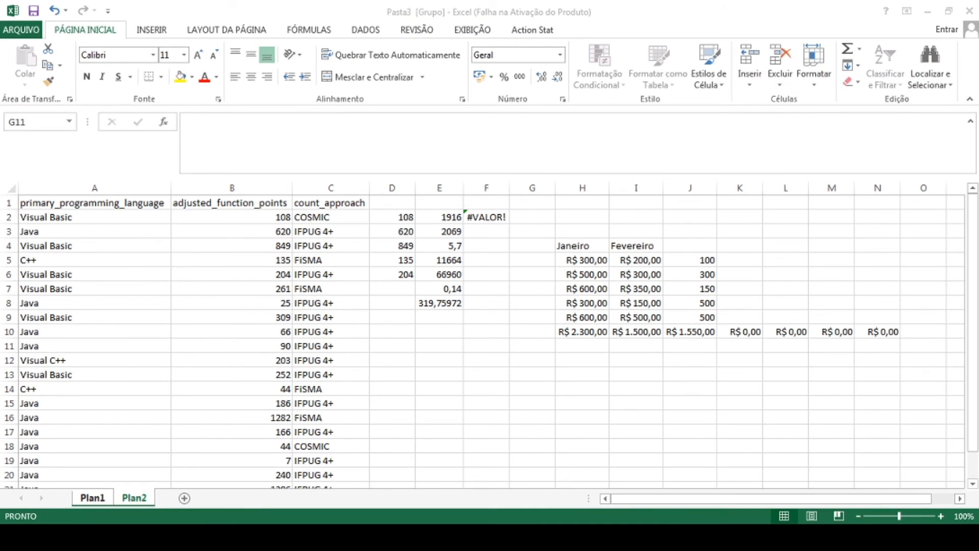
click(596, 415)
click(590, 336)
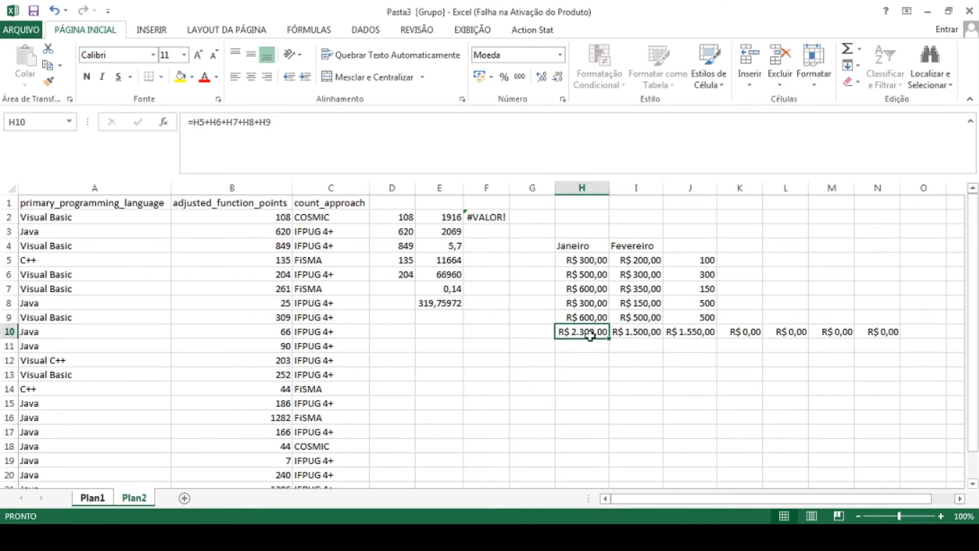
click(643, 333)
click(579, 329)
click(622, 332)
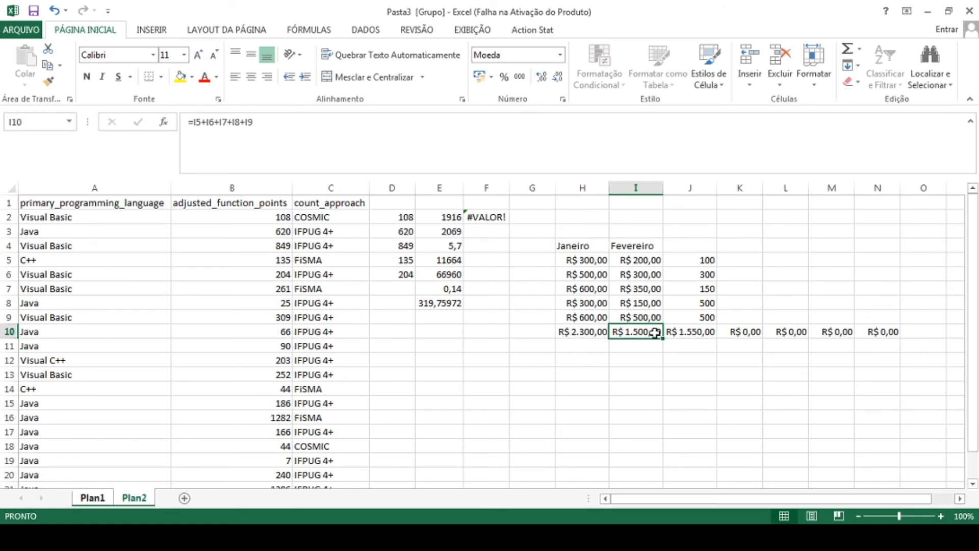
click(600, 329)
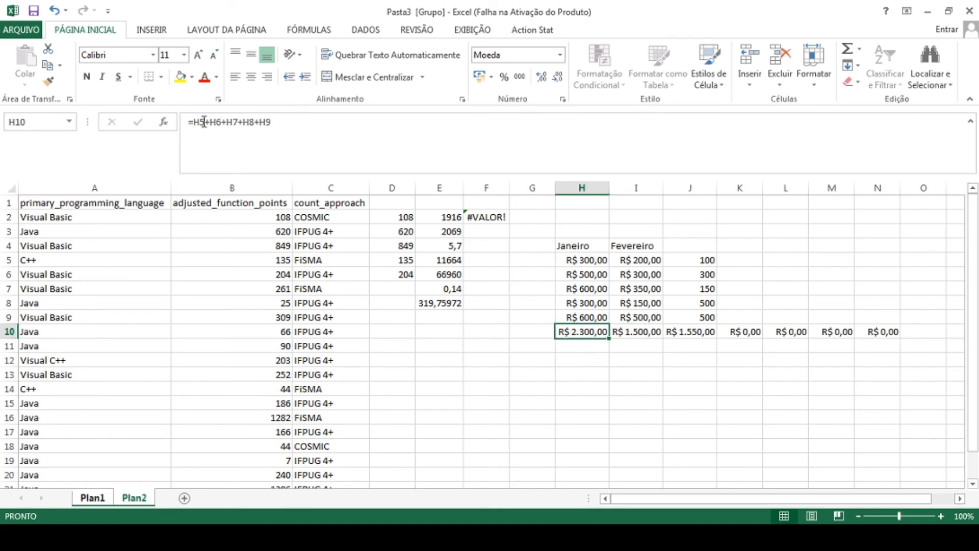
click(643, 331)
Lock the column of the first reference in the H10 total, making it =$H5+H6+H7+H8+H9.
click(592, 332)
click(196, 123)
text($)
key(Return)
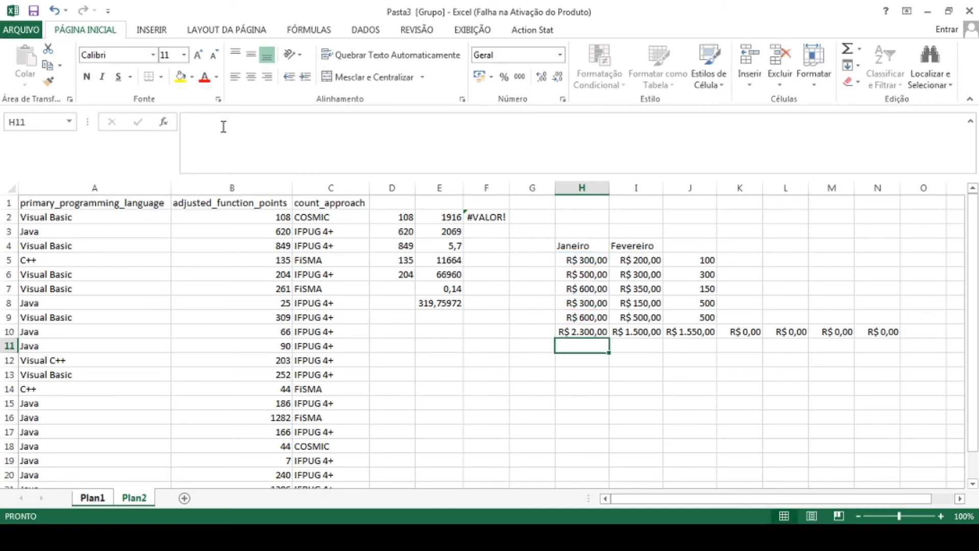
key(Up)
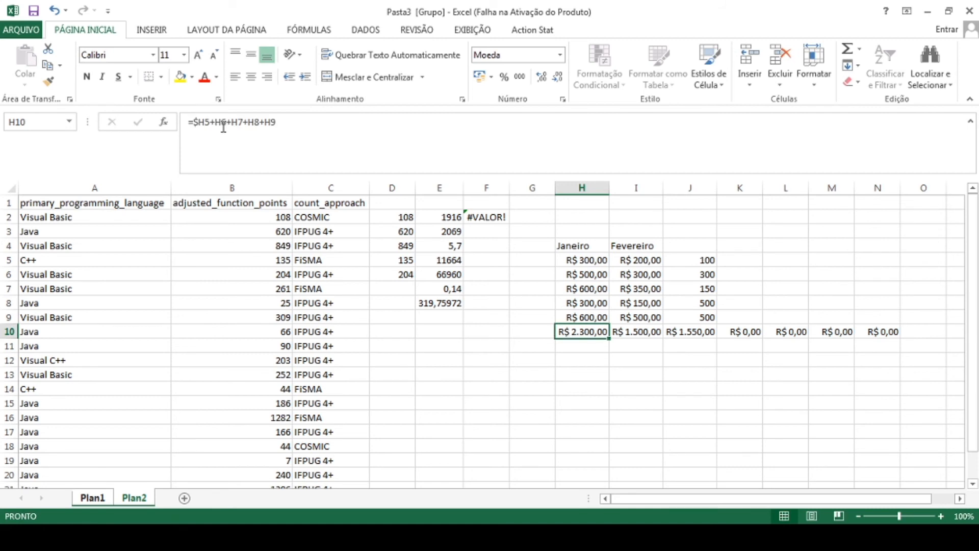
Compare the H10 formula containing $H5 with the unlocked Fevereiro total formula in I10.
key(Right)
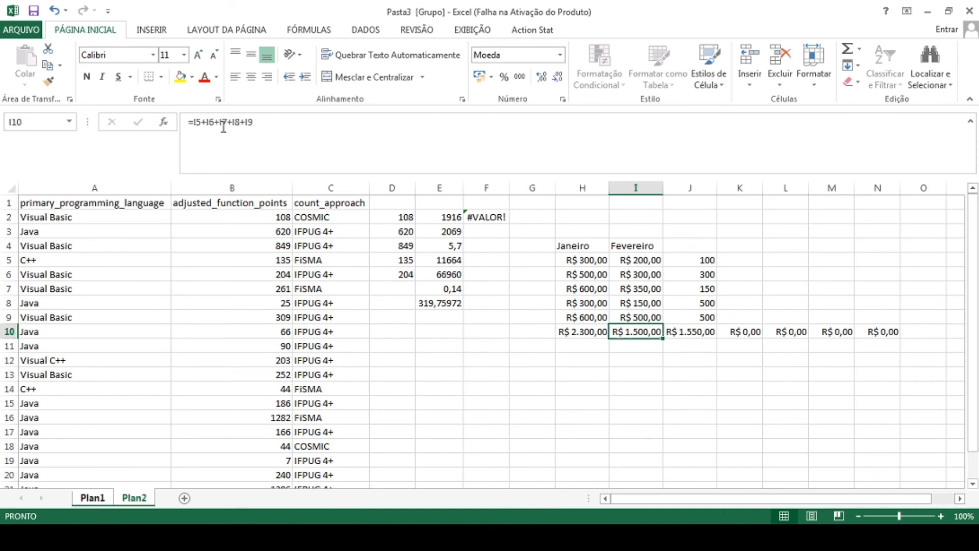
key(Left)
key(Right)
key(Left)
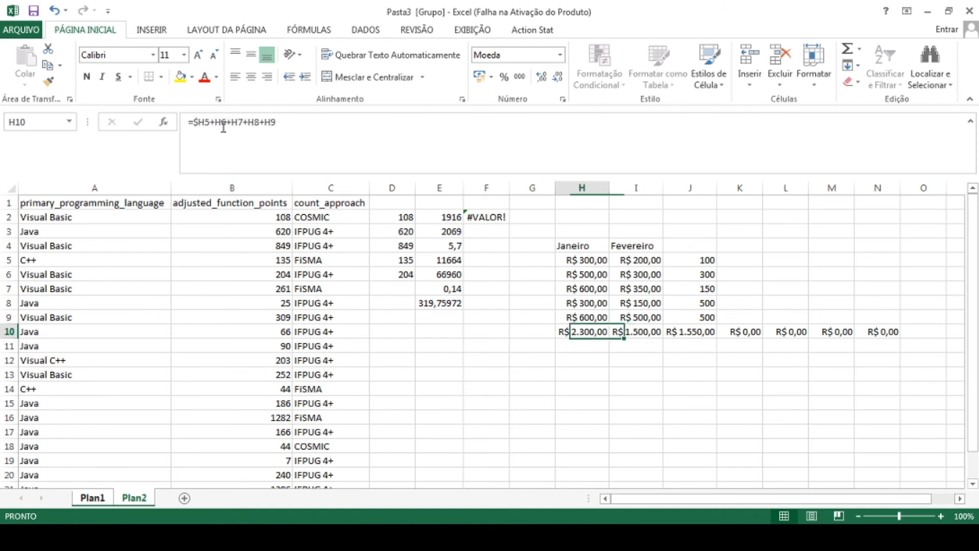
key(Right)
key(Left)
key(Right)
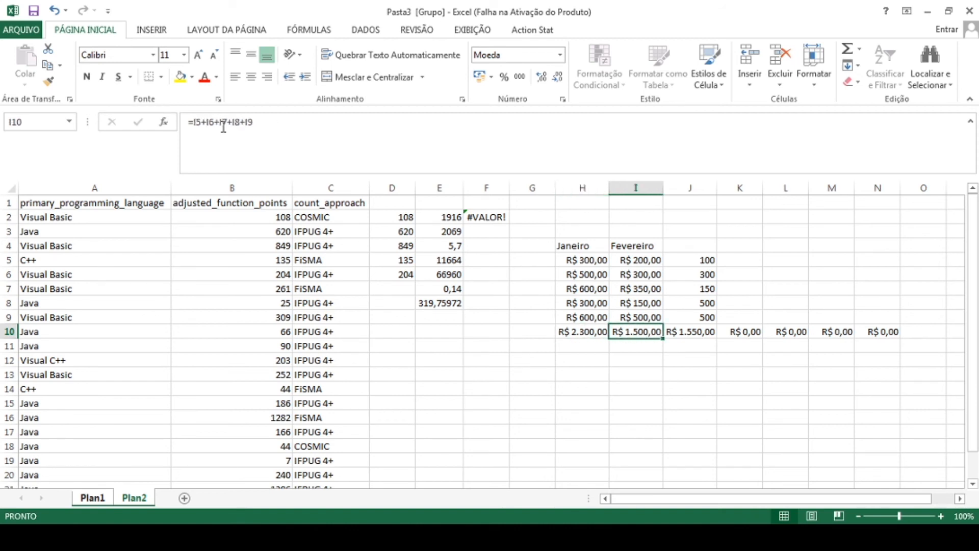
Alternate between the H10 and I10 totals to examine the dollar sign's effect on the first reference.
key(Left)
key(Down)
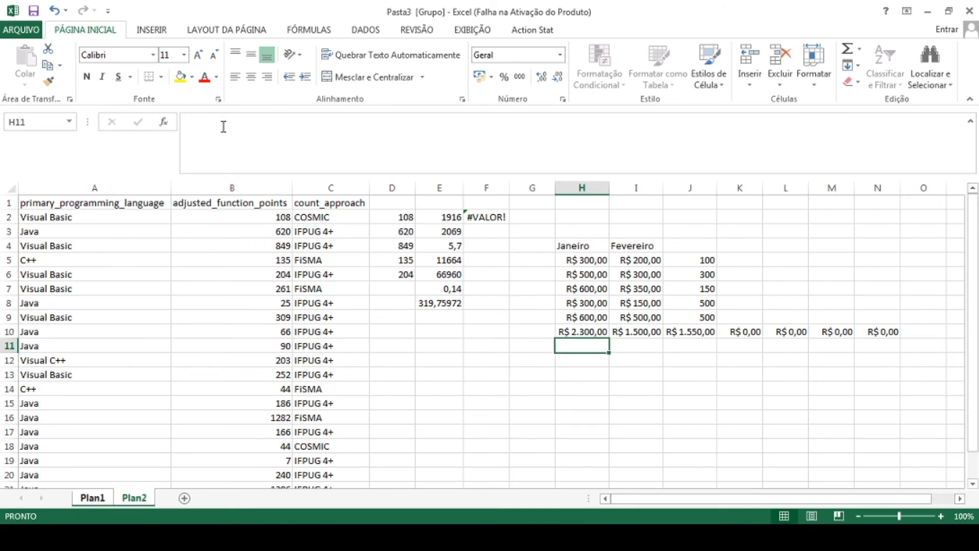
key(Up)
key(Right)
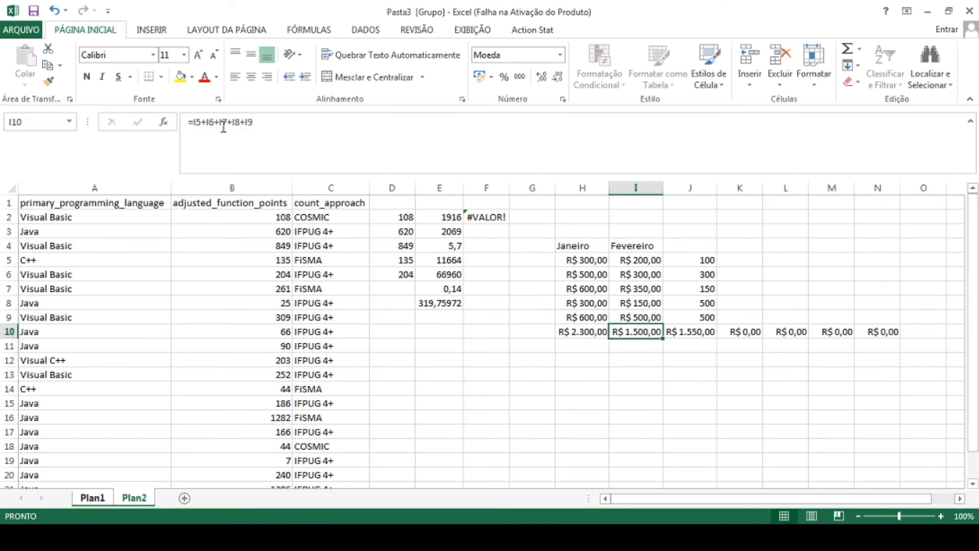
key(Left)
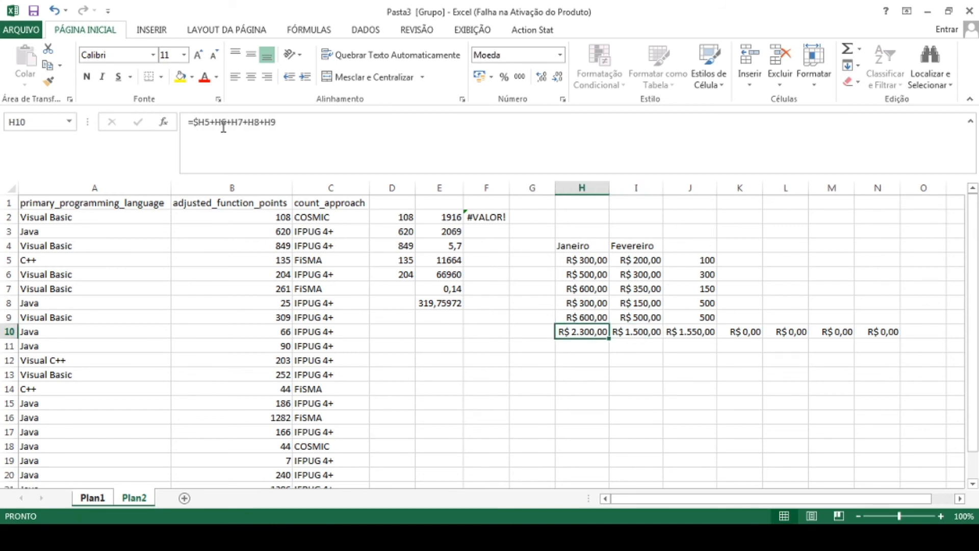
key(Right)
key(Right)
key(Right)
key(Left)
key(Left)
key(Left)
key(Left)
key(Right)
key(Right)
key(Left)
key(Right)
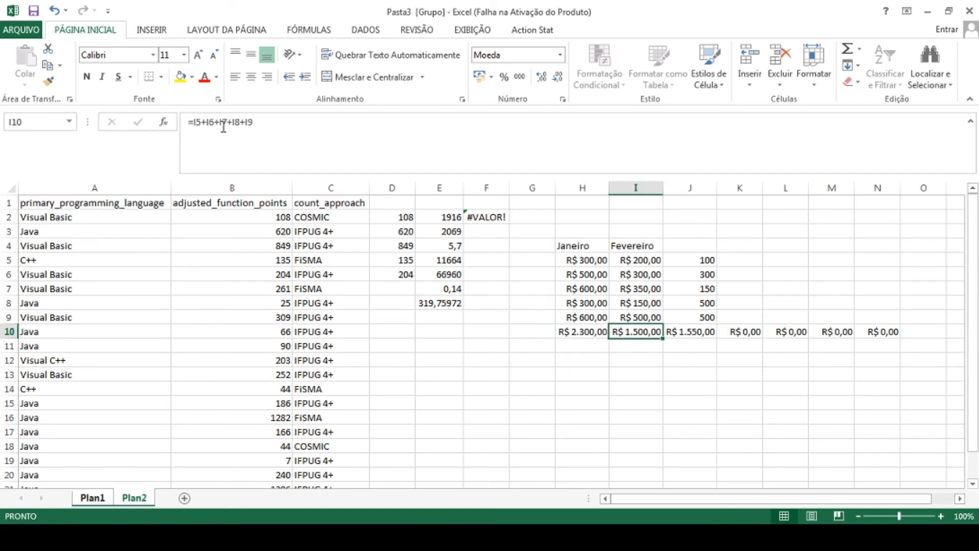
key(Left)
key(Right)
key(Left)
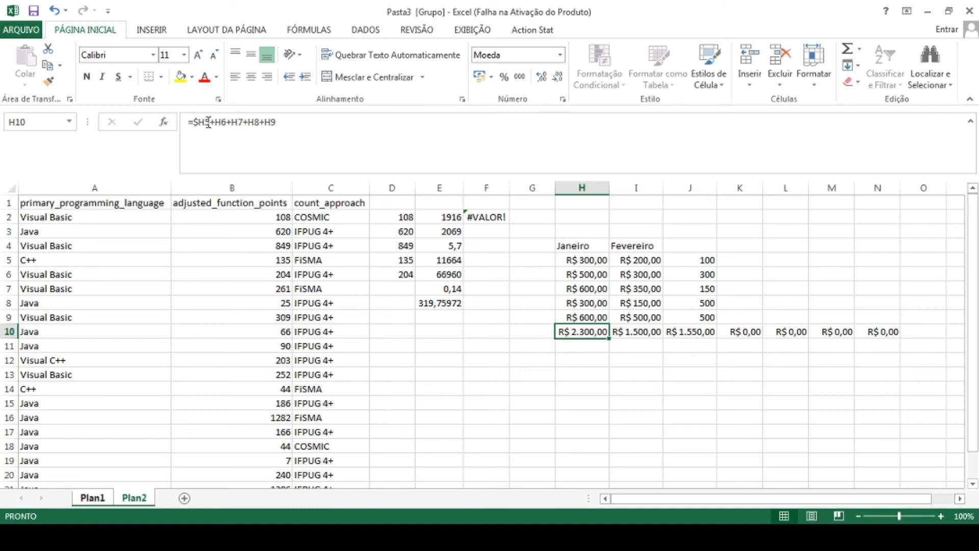
Copy the H10 total with the locked $H5 reference into I10 and check the pasted formula.
key(ctrl+c)
key(Right)
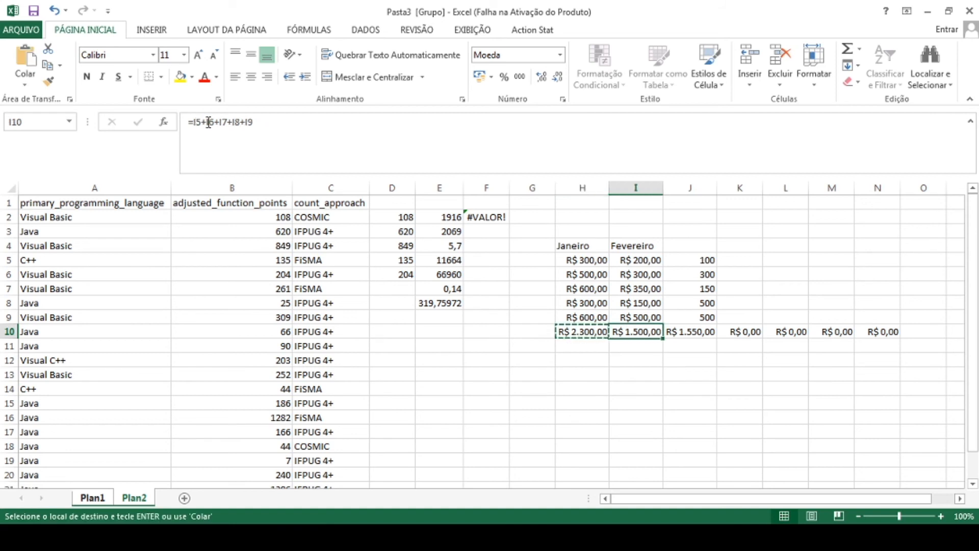
key(ctrl+v)
key(Left)
key(Escape)
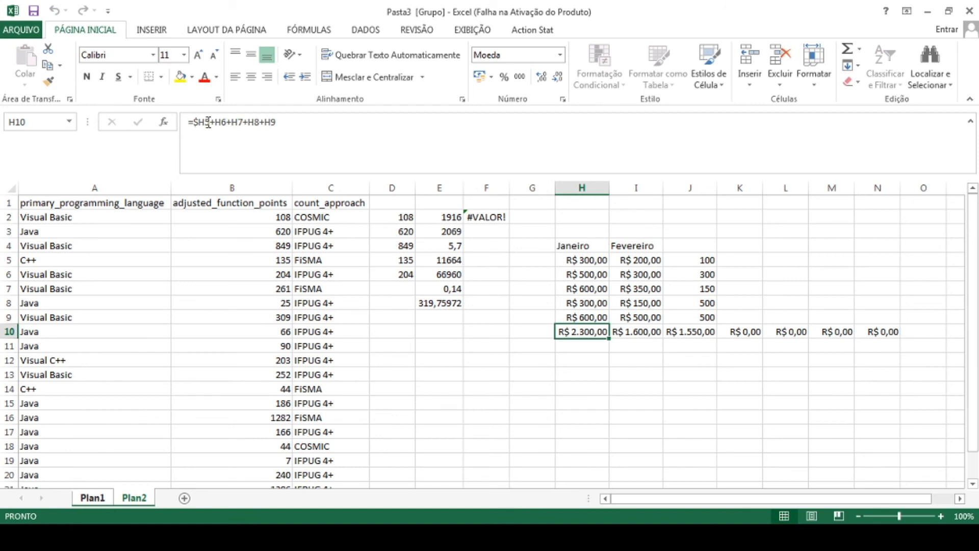
key(Right)
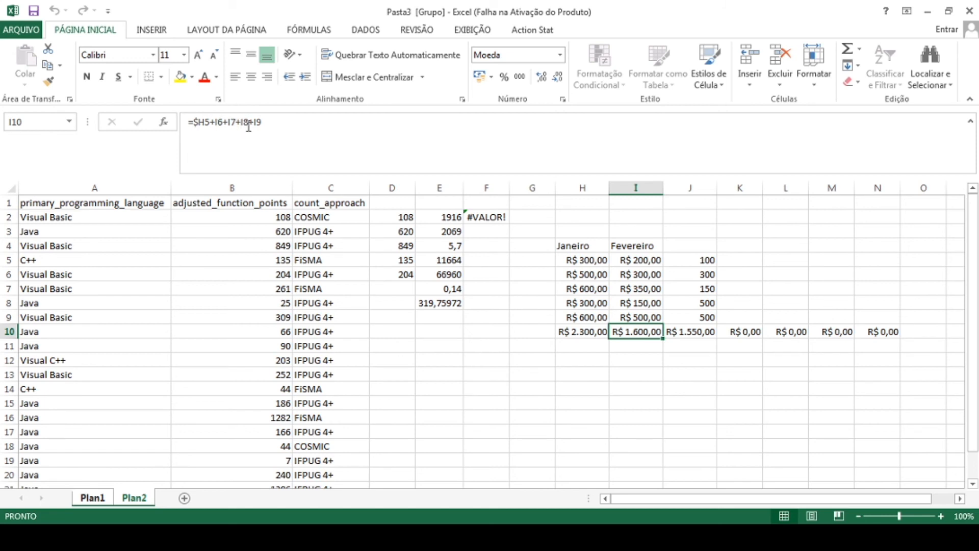
Select H5 together with I6, I7, I8 and I9 to check their sum against the I10 total.
click(587, 261)
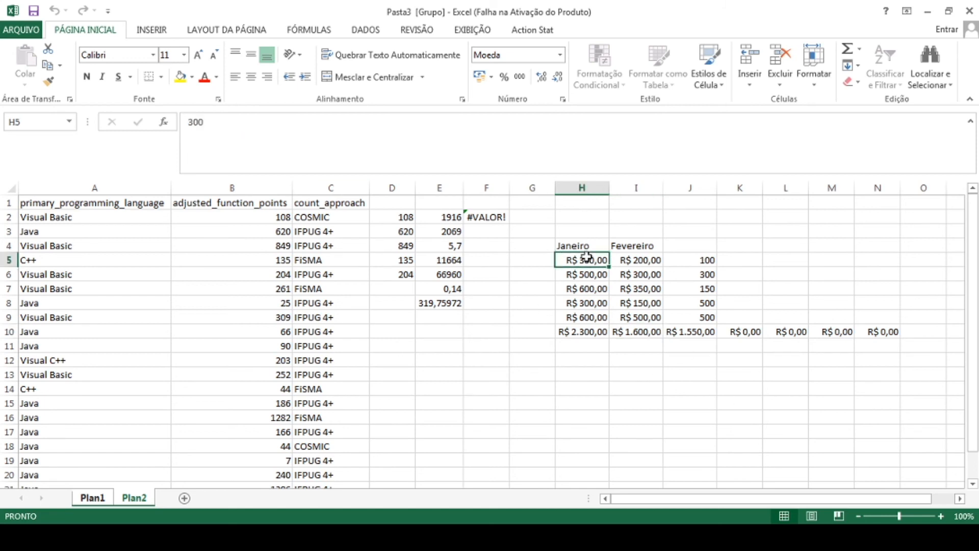
ctrl+click(643, 278)
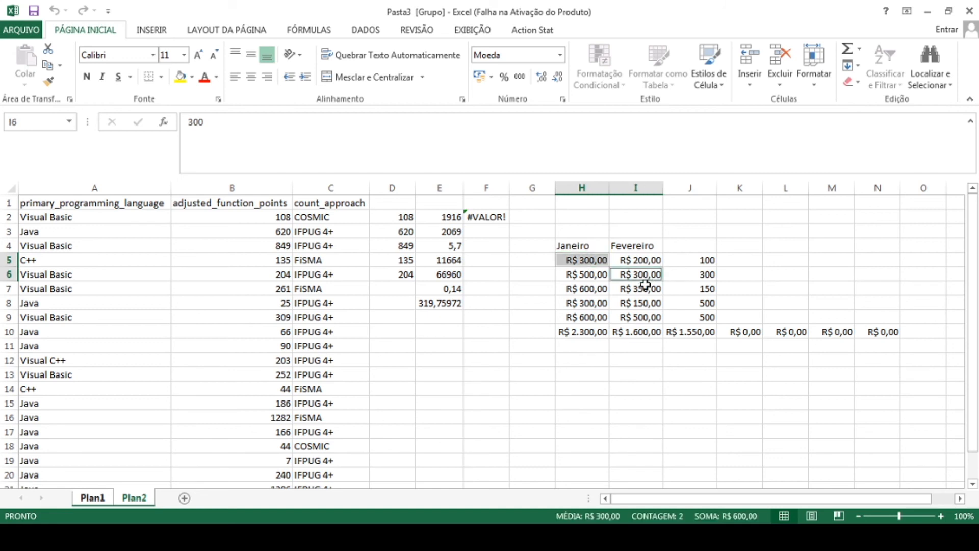
ctrl+click(641, 289)
ctrl+click(645, 302)
ctrl+click(646, 317)
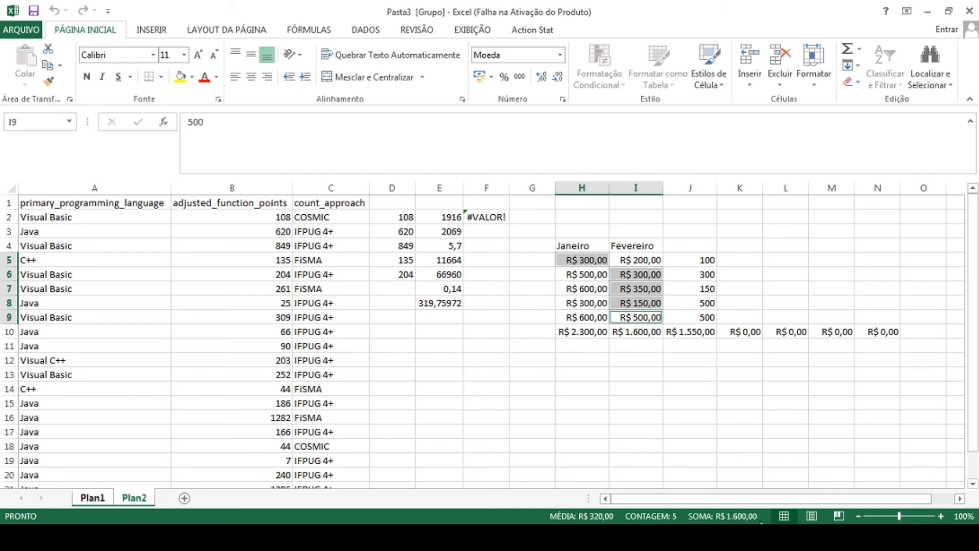
Lock the row of the first reference in H10 as well, making the formula =$H$5+H6+H7+H8+H9.
click(590, 332)
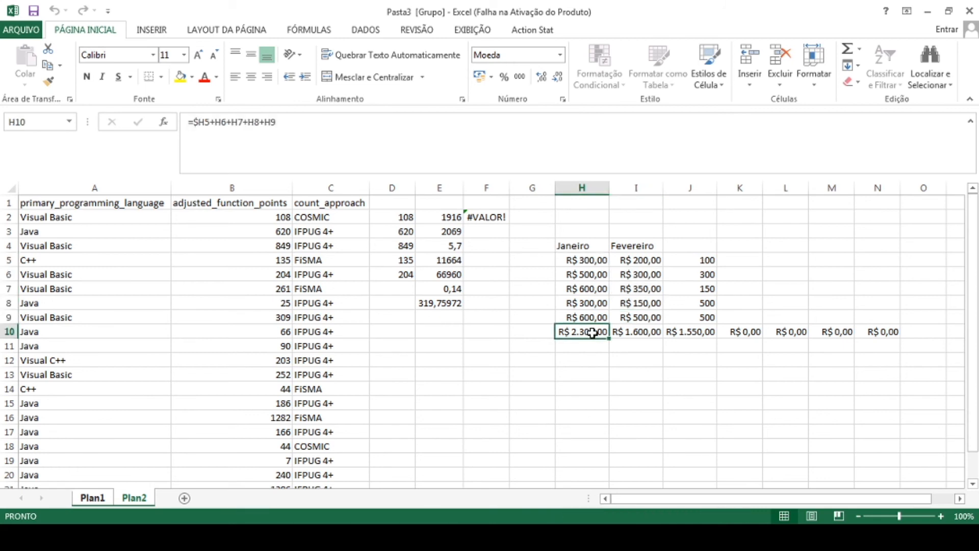
click(205, 122)
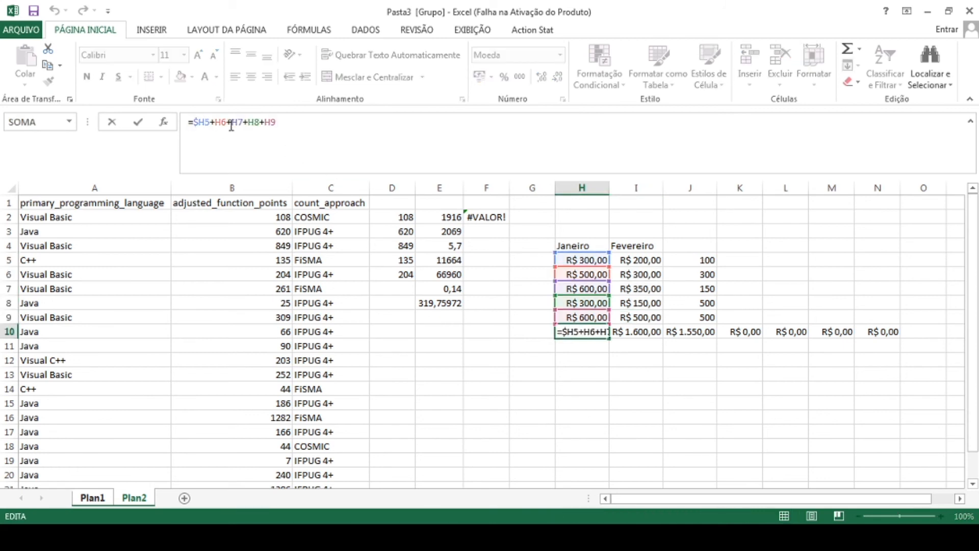
text($)
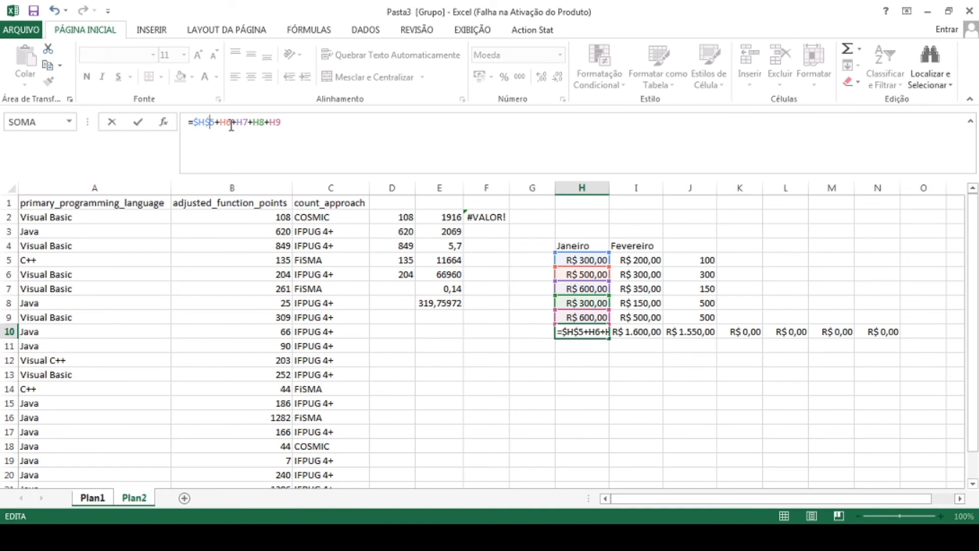
key(Return)
key(Up)
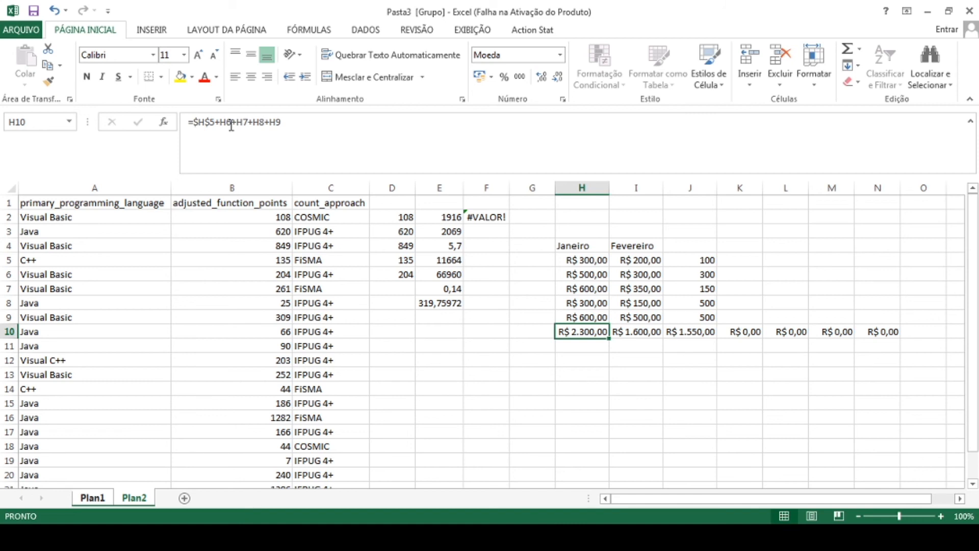
Compare the H10 and I10 totals and trace the locked reference up to H5 in the Janeiro column.
key(Right)
key(Left)
key(Right)
key(Left)
key(Up)
key(Up)
key(Up)
key(Up)
key(Up)
key(Right)
key(Left)
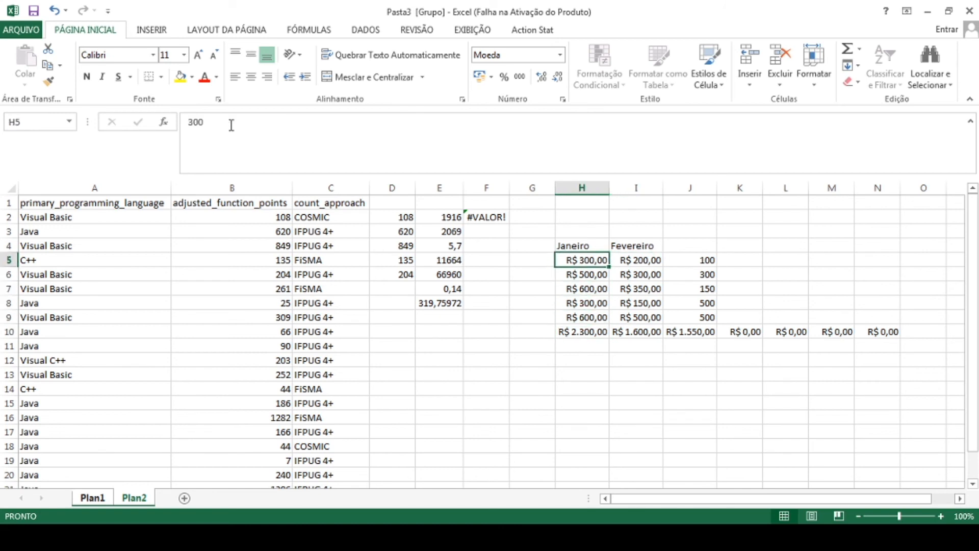
key(Down)
key(Down)
key(Down)
key(Down)
key(Down)
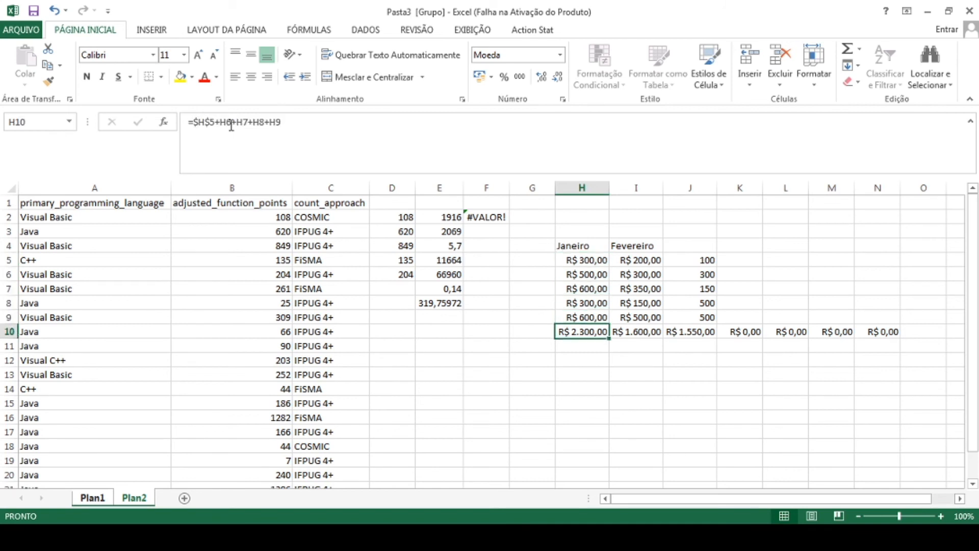
Undo the row lock in H10 and remove the remaining dollar sign, making the formula =H5+H6+H7+H8+H9.
key(ctrl+z)
key(Down)
key(Up)
click(199, 122)
key(Delete)
key(Return)
key(Up)
Enter the value 5 in cell L1.
key(Right)
key(Right)
key(Up)
key(Up)
key(Up)
key(Right)
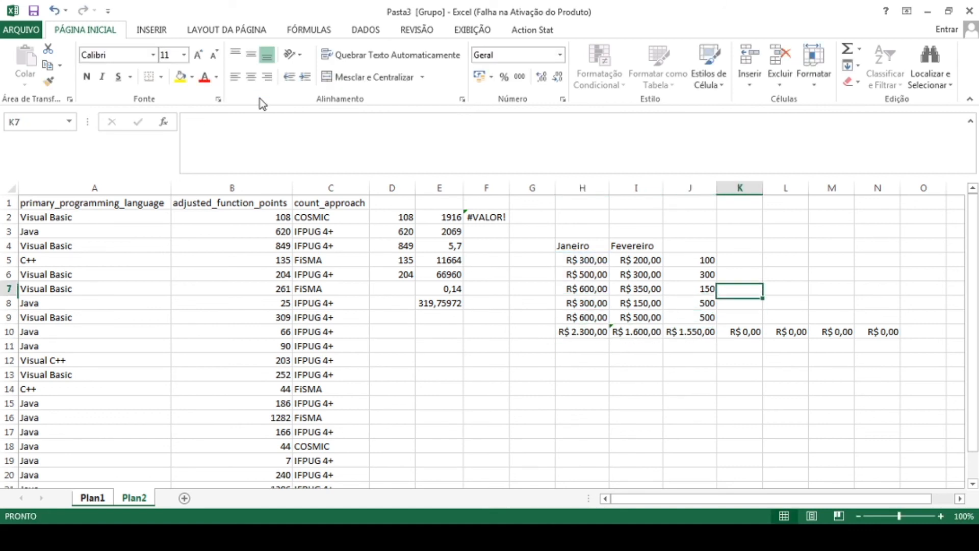
key(Up)
key(Right)
key(Up)
key(Up)
key(Up)
key(Up)
key(Up)
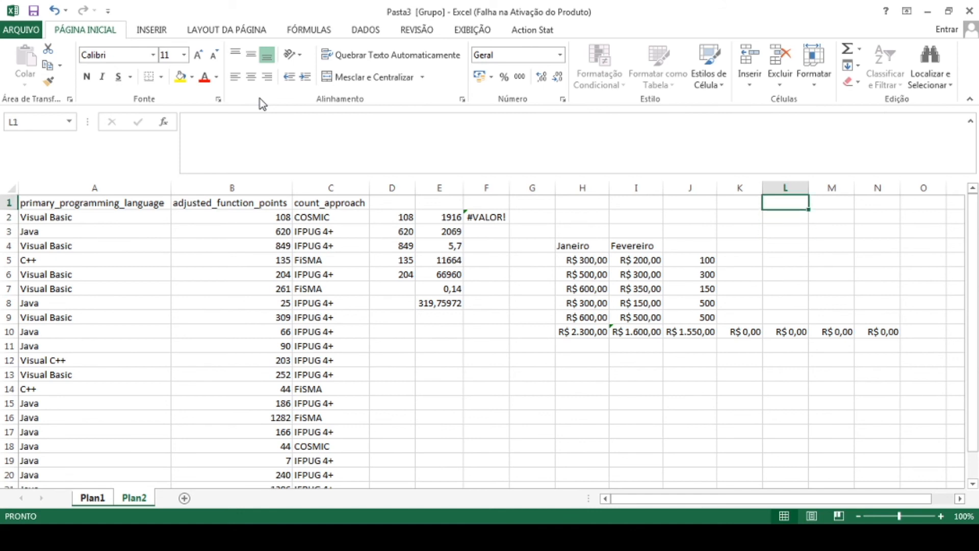
text(5)
key(Return)
Enclose the H10 sum in parentheses and multiply it by L1, making the formula =(H5+H6+H7+H8+H9)*L1.
key(Up)
key(Left)
key(Left)
key(Down)
key(Left)
key(Down)
key(Down)
key(Down)
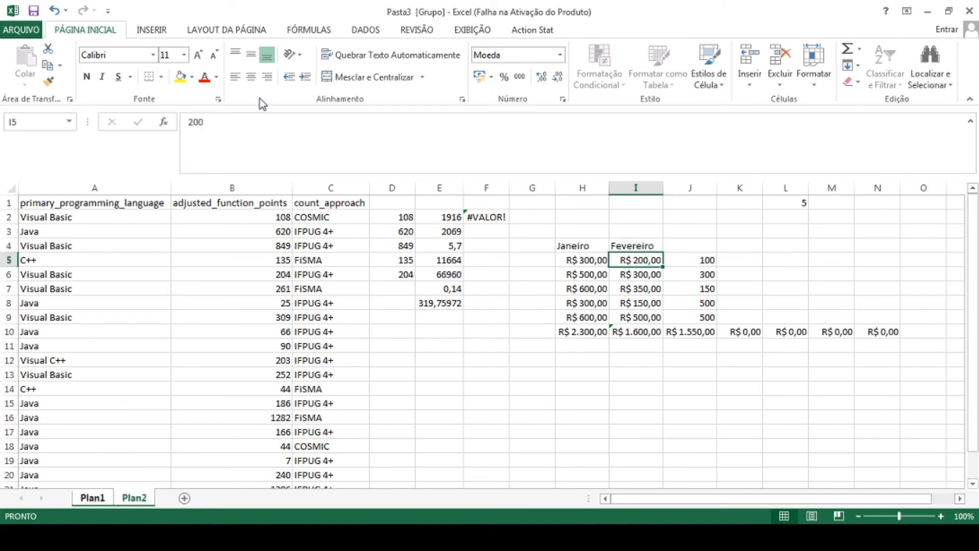
key(Left)
key(Down)
key(Down)
key(Up)
key(Up)
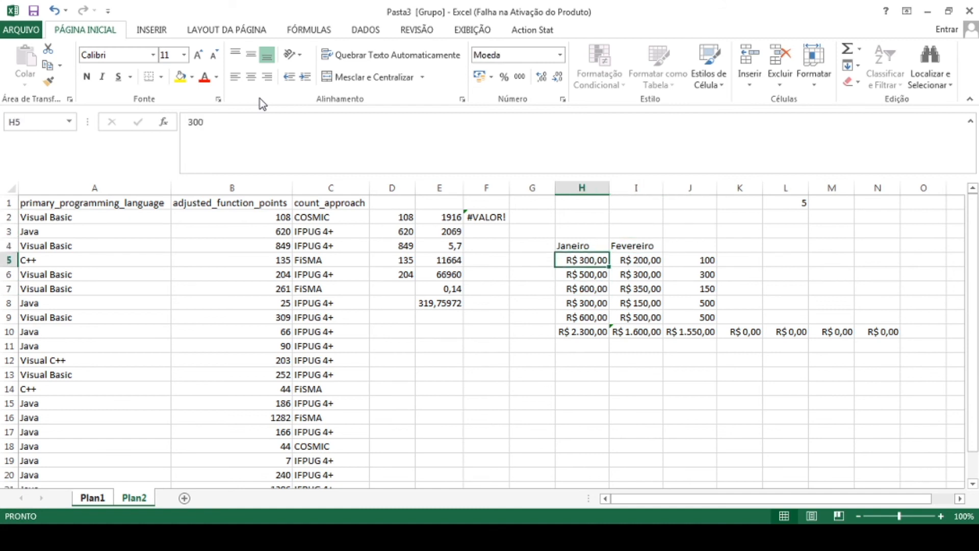
key(Down)
key(Down)
key(Down)
key(Down)
key(Down)
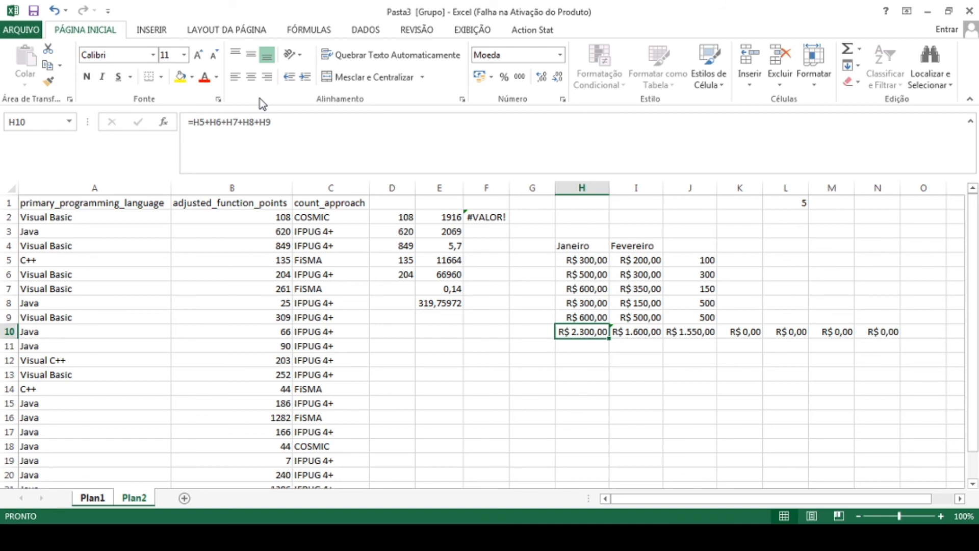
click(193, 122)
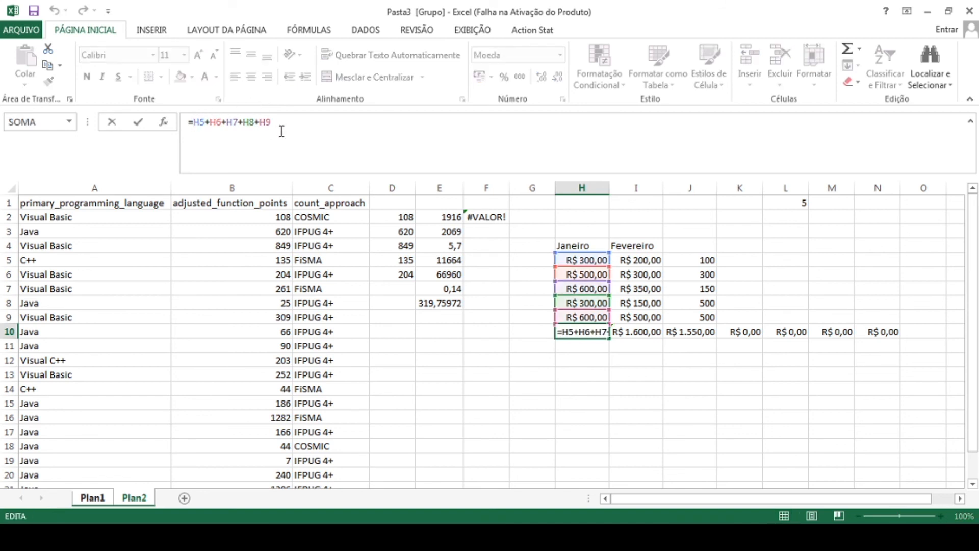
text(()
click(281, 131)
text()*)
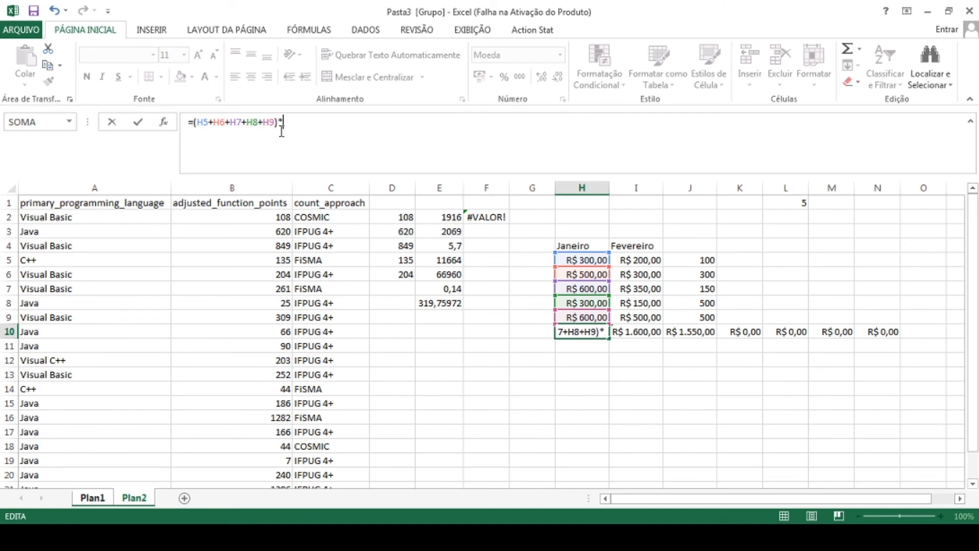
text(l1)
key(Return)
key(Up)
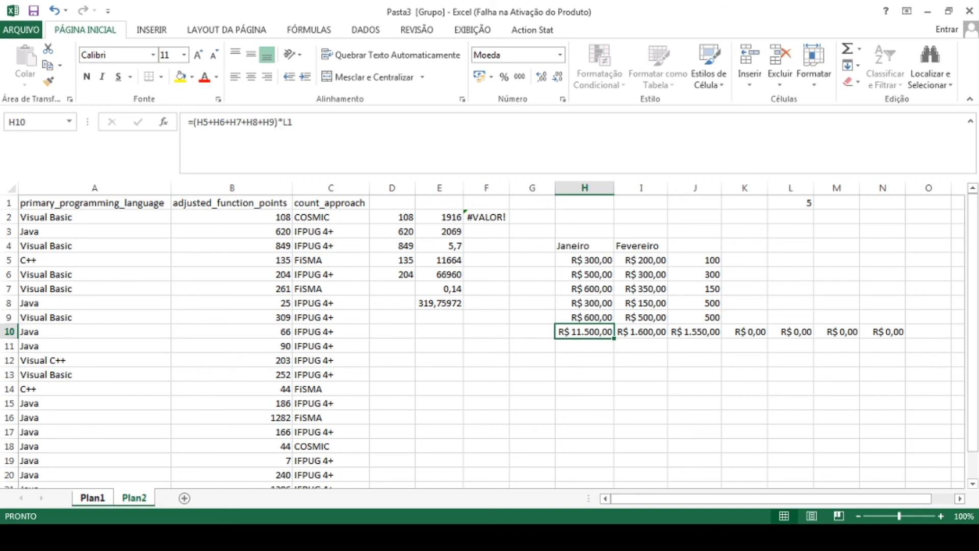
Copy the H10 formula with the unlocked L1 multiplier into I10 and inspect cell M1.
key(ctrl+c)
key(Right)
key(ctrl+v)
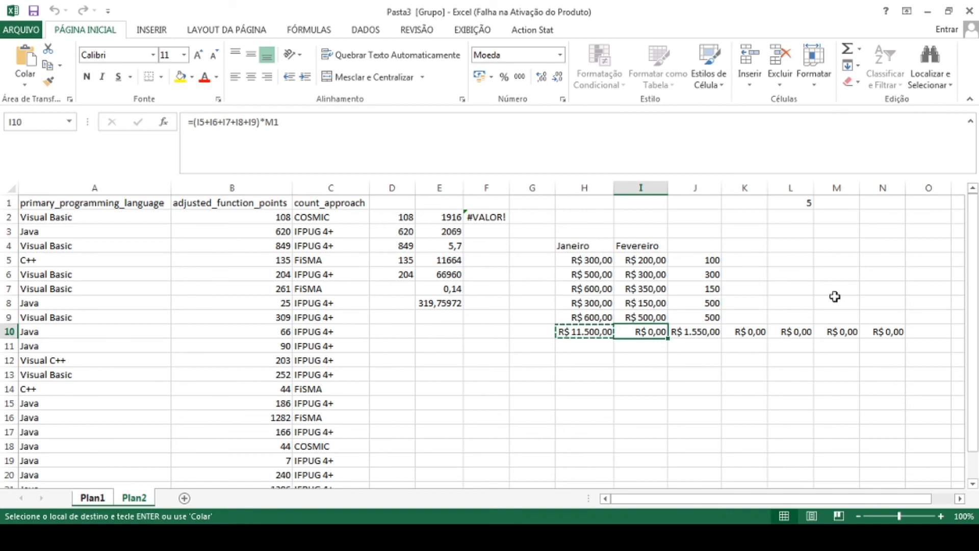
click(843, 205)
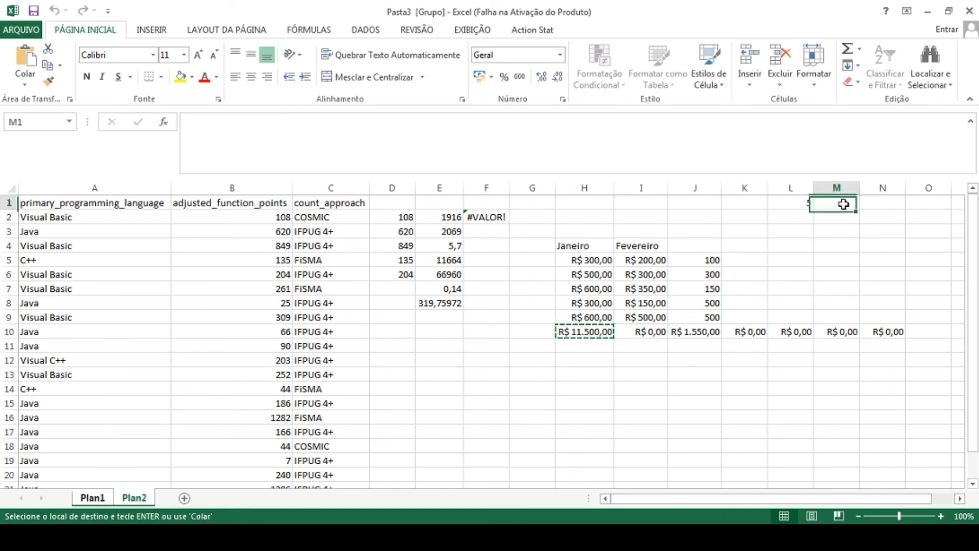
click(657, 331)
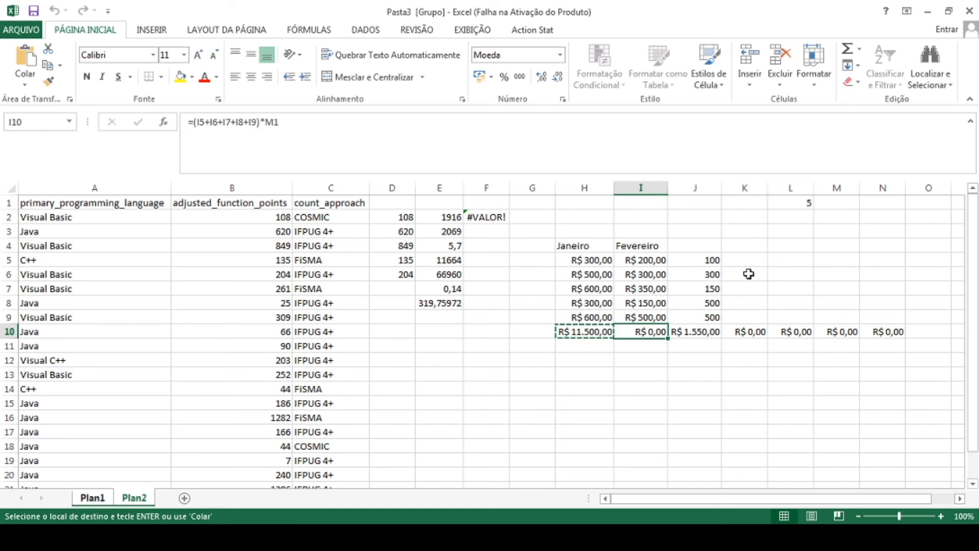
Lock the column of the multiplier reference in H10, making the formula =(H5+H6+H7+H8+H9)*$L1.
click(574, 331)
click(293, 121)
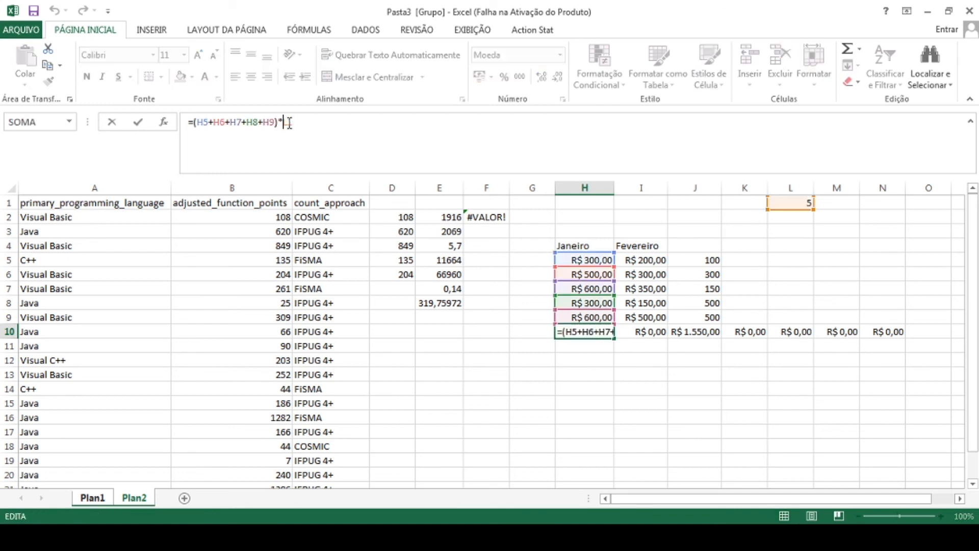
text($L1)
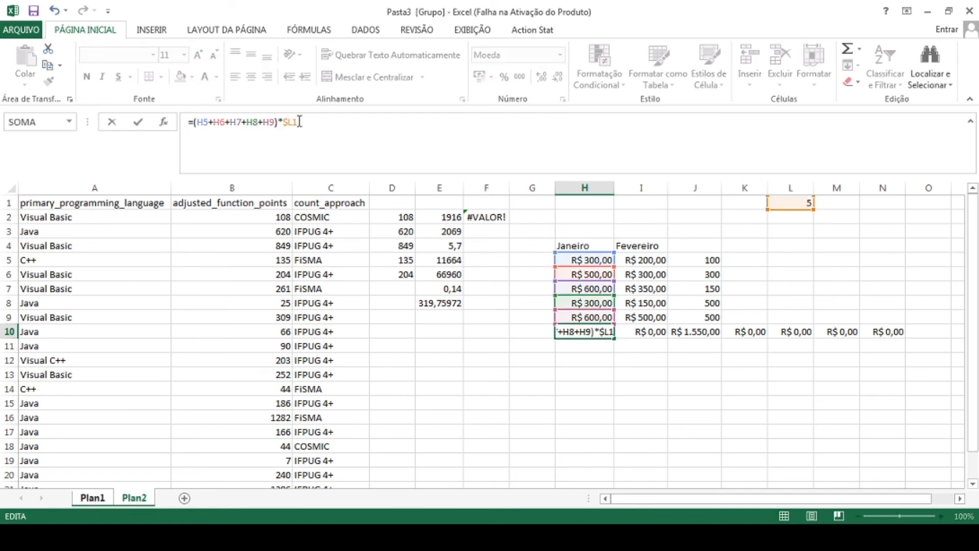
key(Return)
key(Up)
Copy the H10 formula with the $L1 multiplier into I10 and check the referenced cell L1.
key(ctrl+c)
key(Right)
key(ctrl+v)
key(Down)
key(Up)
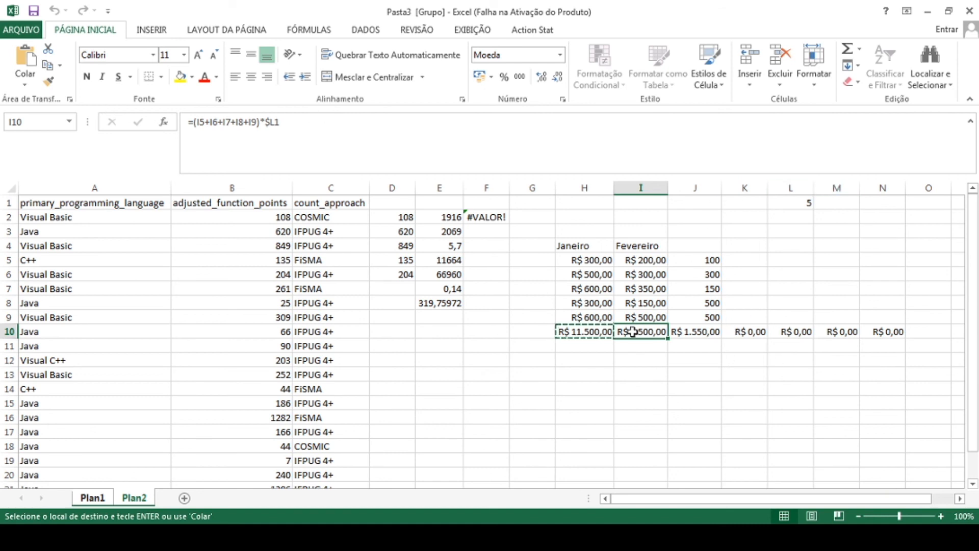
click(811, 205)
Lock the row of the multiplier reference in H10 too, making the formula =(H5+H6+H7+H8+H9)*$L$1.
click(596, 332)
click(294, 125)
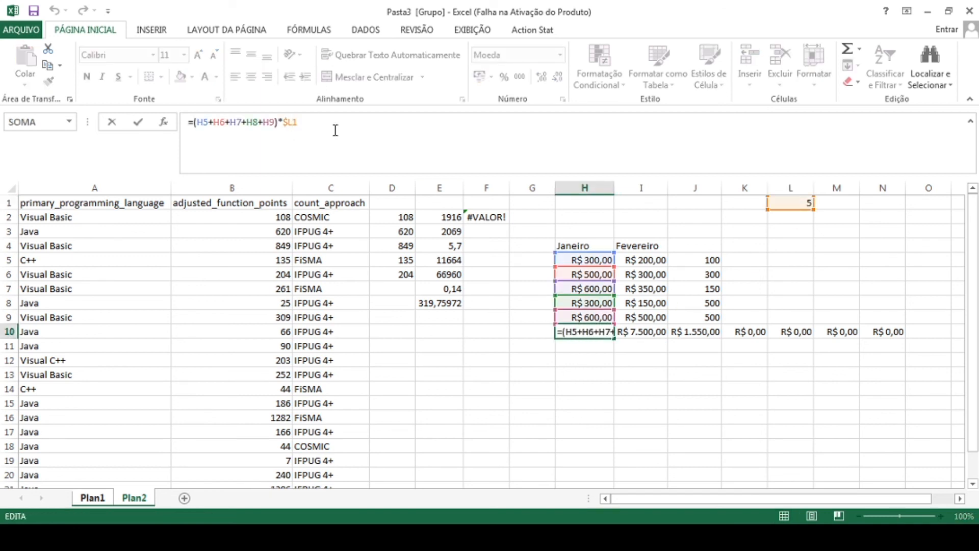
key(Return)
key(Up)
key(Right)
key(Left)
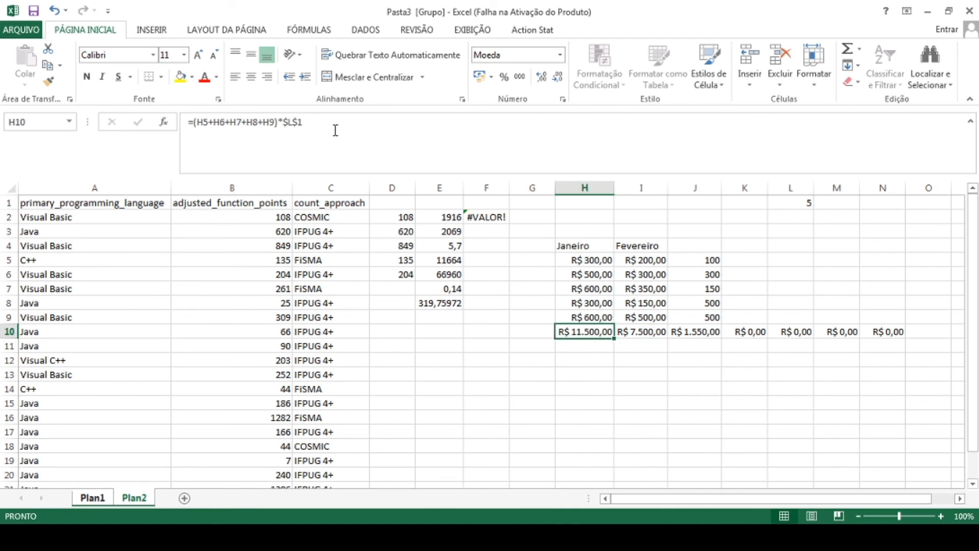
key(Right)
key(Right)
key(Left)
key(Left)
key(Down)
key(Down)
key(Down)
key(Up)
key(Up)
key(Up)
key(Right)
key(Right)
key(Left)
key(Left)
key(Down)
key(Down)
key(Right)
key(Right)
key(Down)
key(Up)
key(Left)
key(Left)
key(Up)
key(Up)
Copy the H10 formula with the fully locked $L$1 multiplier into cell J14.
key(ctrl+c)
key(Down)
key(Down)
key(Right)
key(Right)
key(Down)
key(Down)
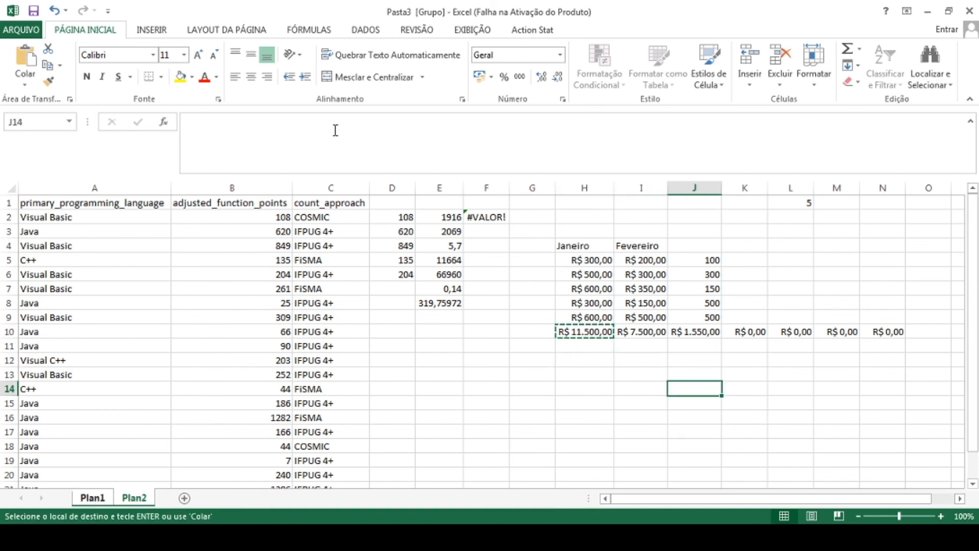
key(ctrl+v)
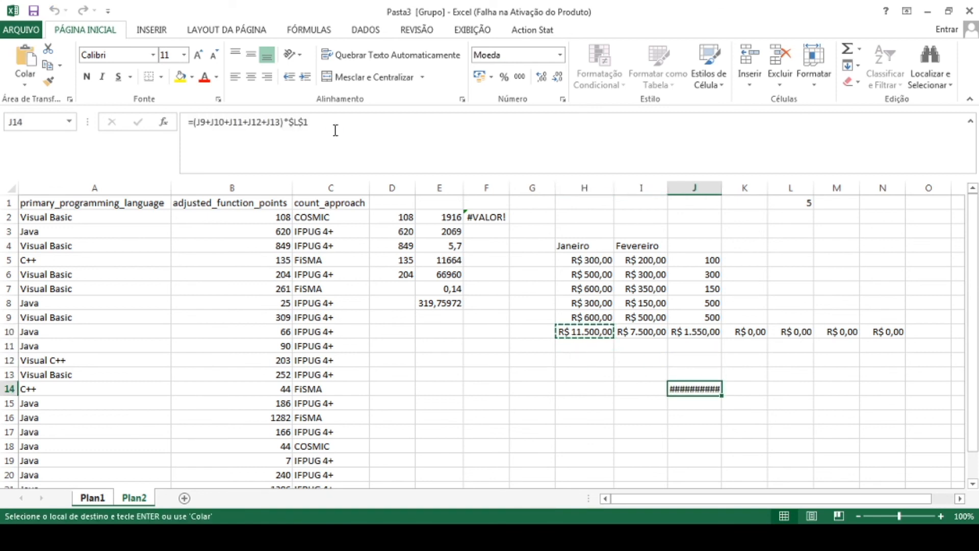
Auto-fit column J's width to the result in J14 and compare its formula with the one in H10.
double_click(722, 189)
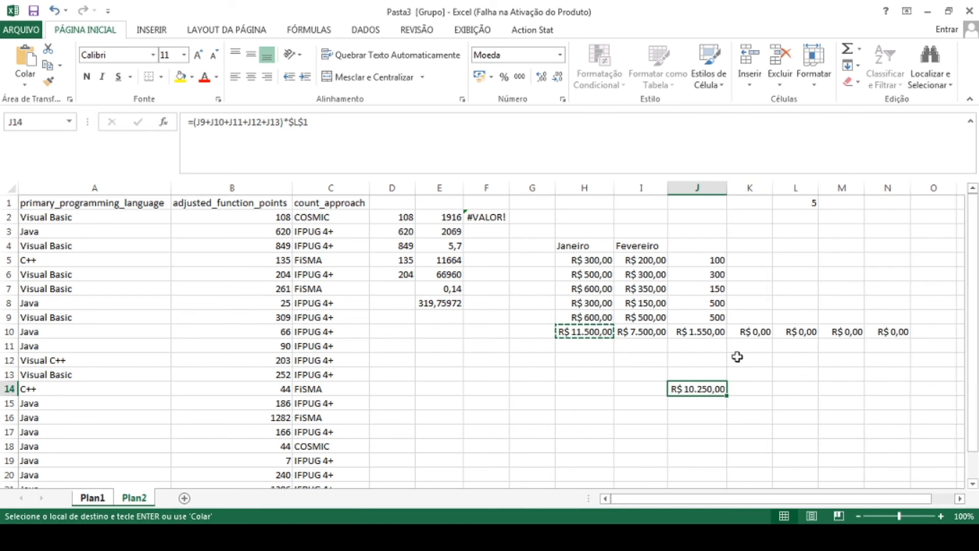
click(641, 359)
click(582, 334)
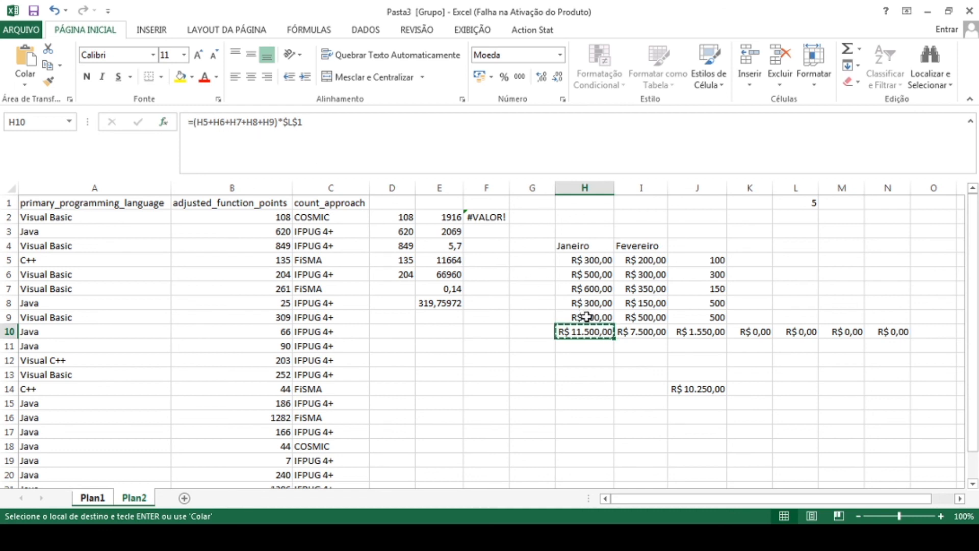
click(714, 388)
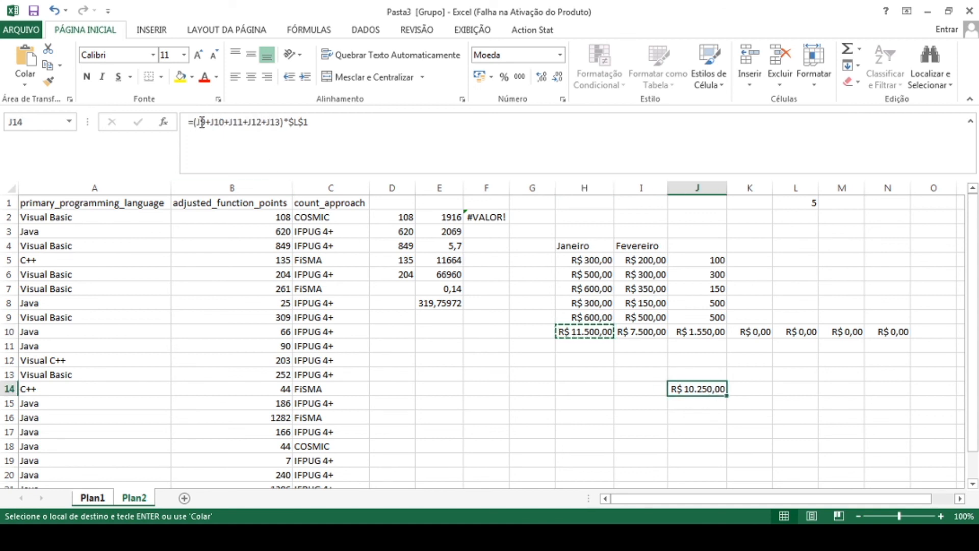
Check the values in J5 to J9 against the references used by the copied formula in J14.
click(712, 263)
click(712, 274)
click(714, 288)
click(714, 302)
click(714, 317)
click(712, 391)
click(594, 345)
click(601, 360)
click(606, 388)
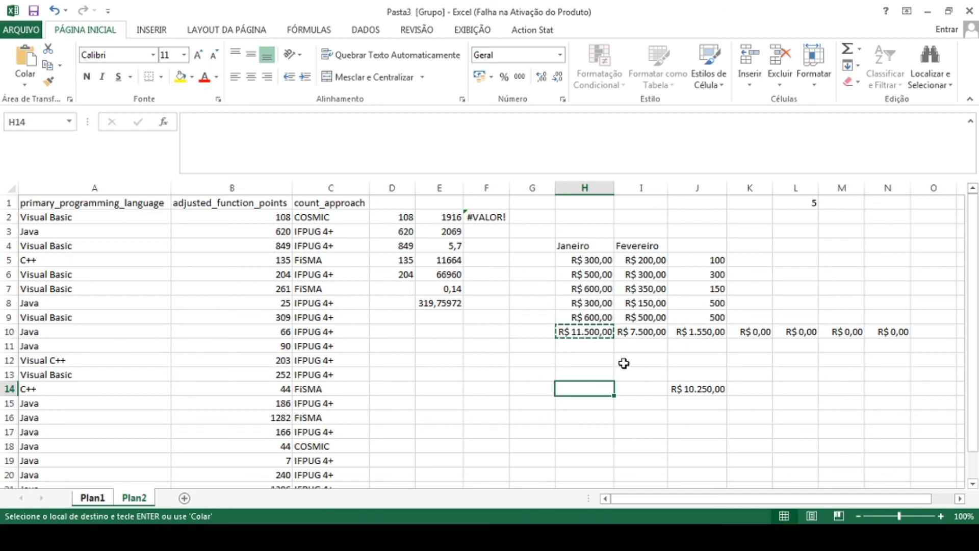
Compare the relative references and the locked $L$1 reference in the H10 and J14 formulas.
click(592, 332)
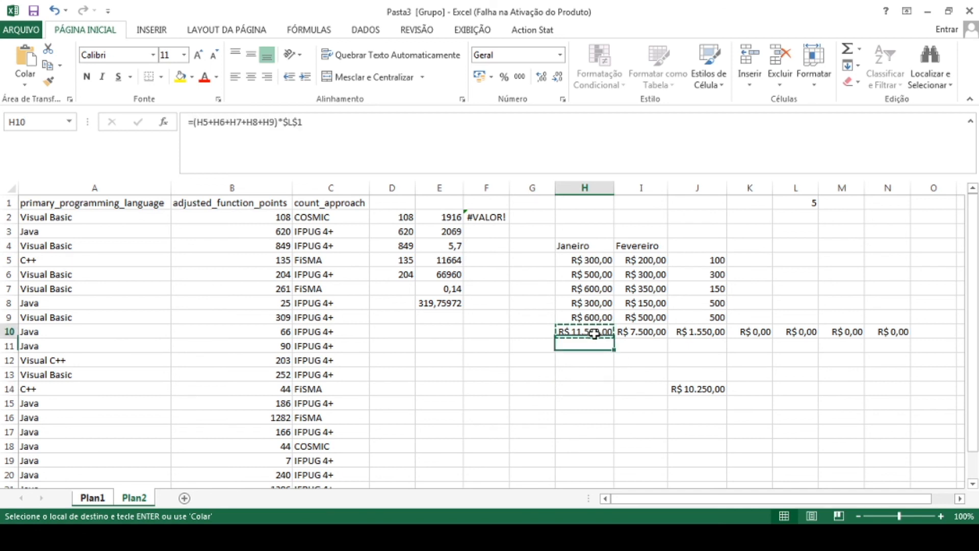
click(702, 388)
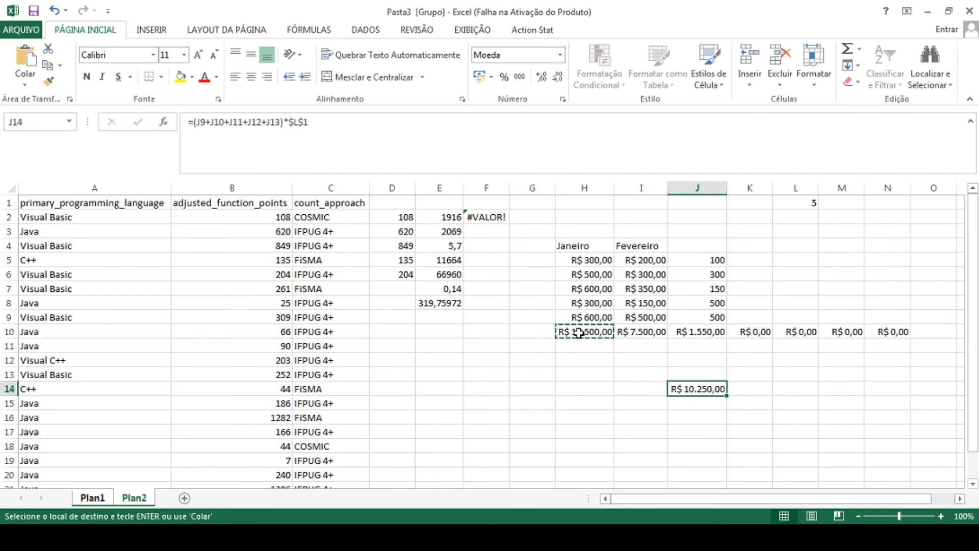
click(562, 404)
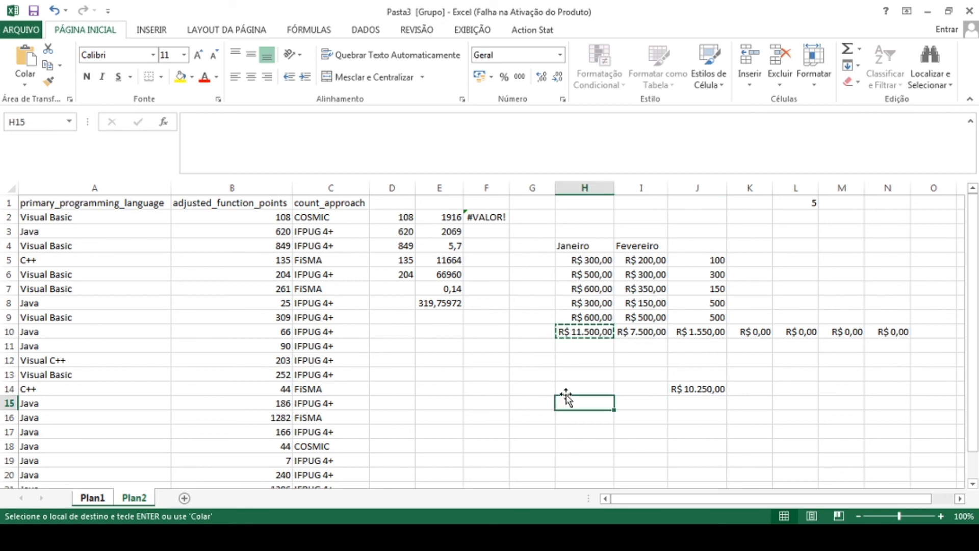
key(Escape)
click(574, 332)
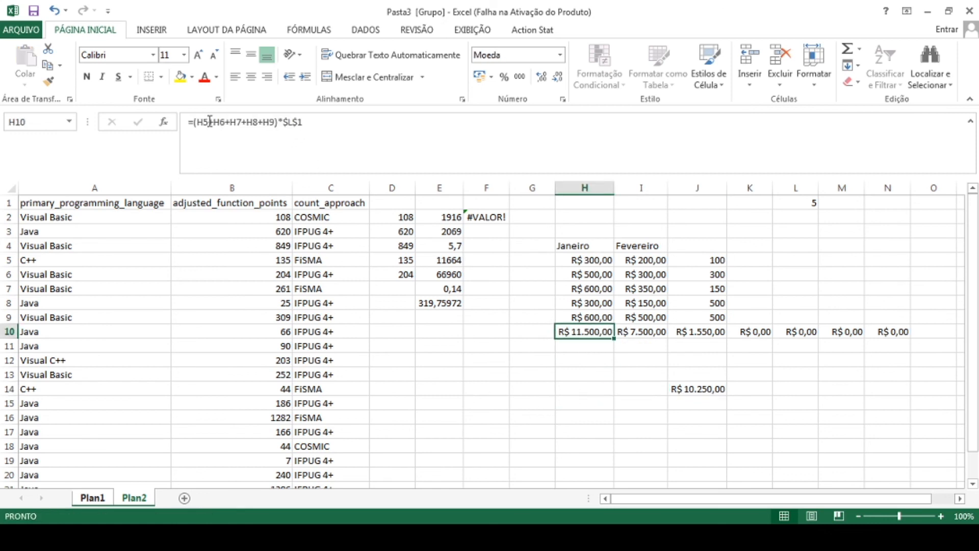
click(685, 391)
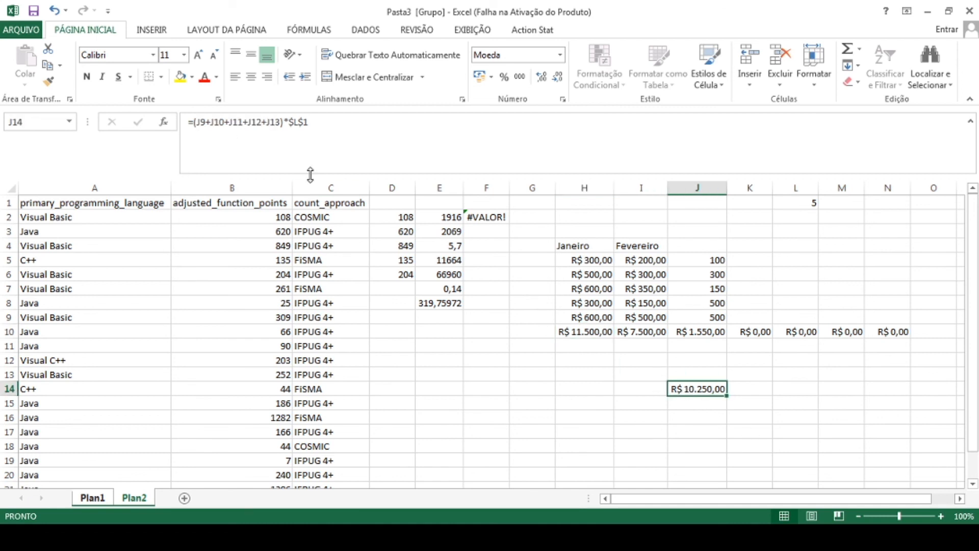
click(581, 336)
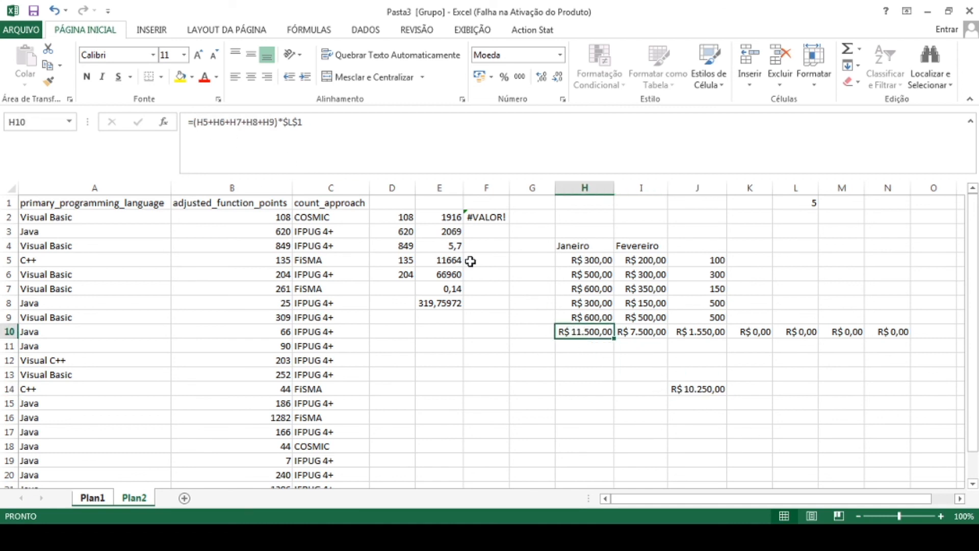
click(694, 394)
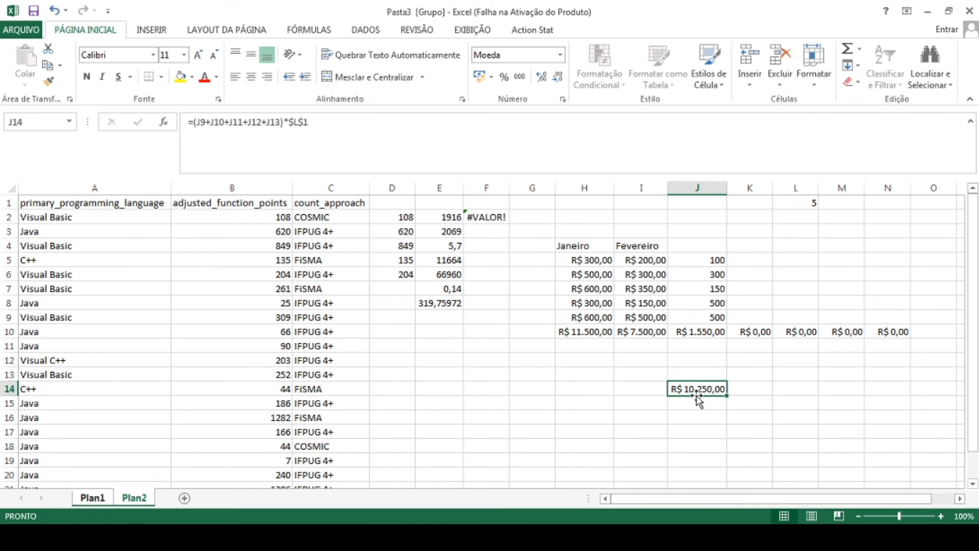
Go through the cells J9 to J13 that the J14 formula adds together.
click(711, 305)
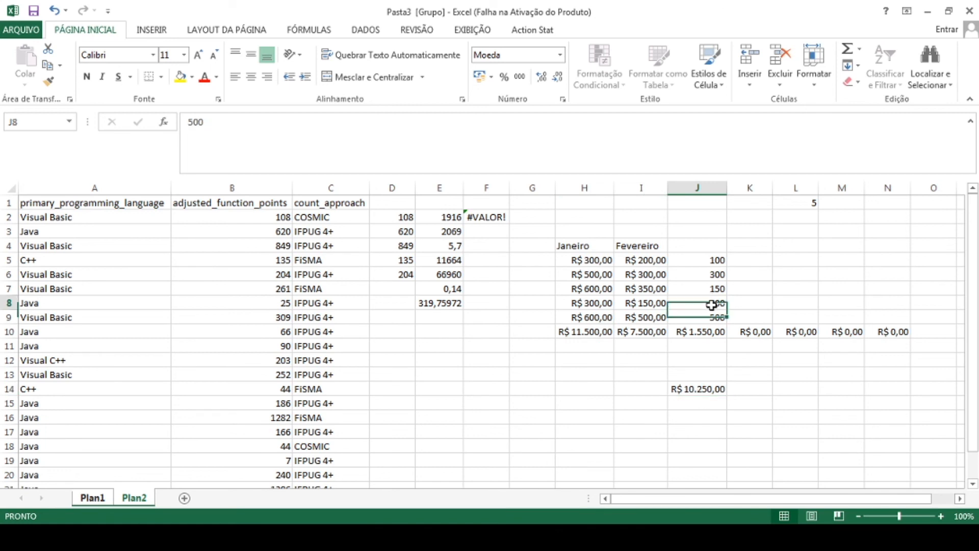
key(Down)
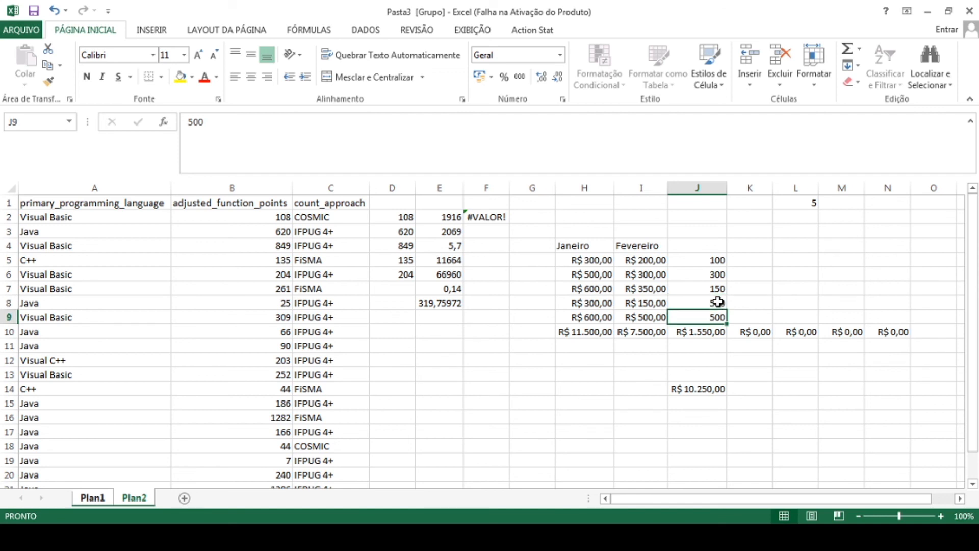
key(Down)
key(Down)
key(Down)
key(Down)
key(Down)
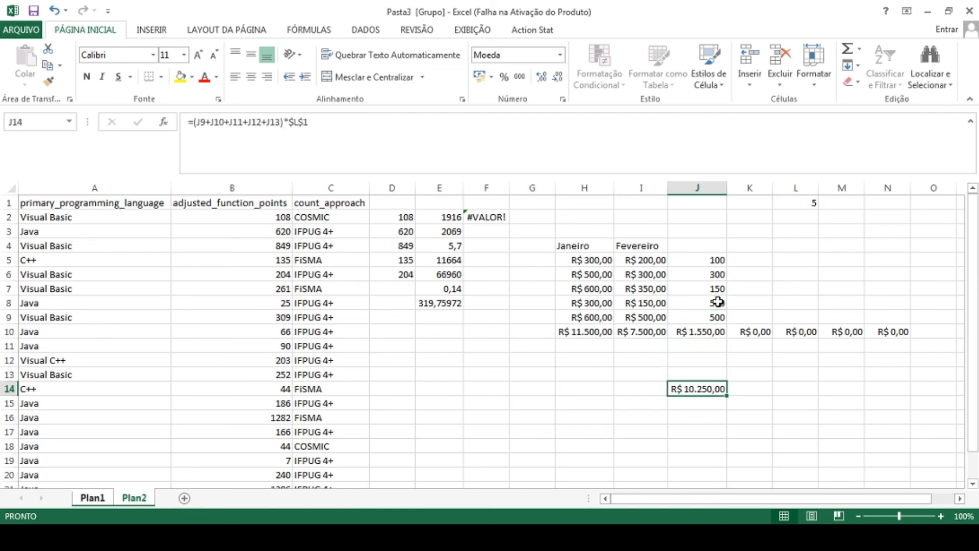
Undo the widening of column J and the formula copied into J14.
key(ctrl+z)
key(ctrl+z)
key(ctrl+z)
key(ctrl+z)
key(ctrl+z)
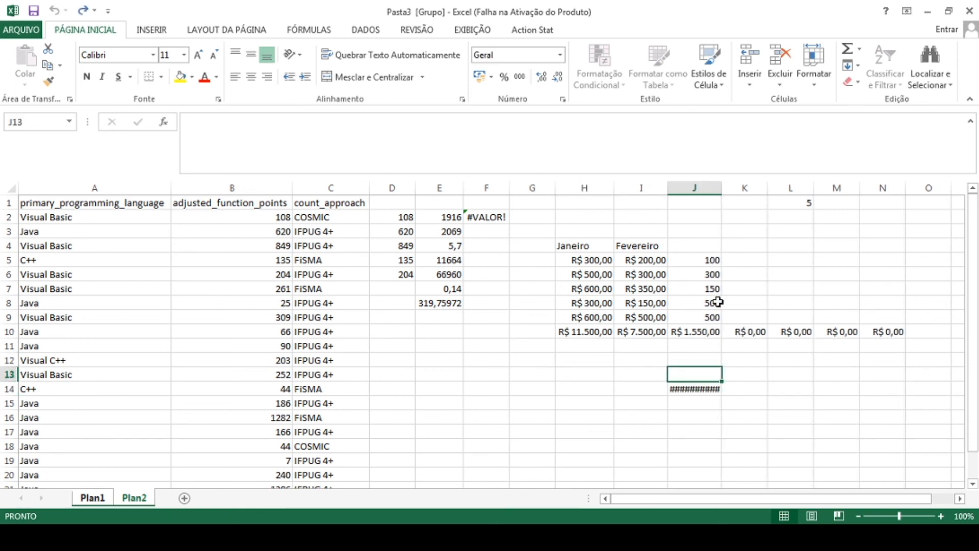
key(ctrl+y)
key(ctrl+y)
key(ctrl+y)
key(ctrl+y)
key(ctrl+y)
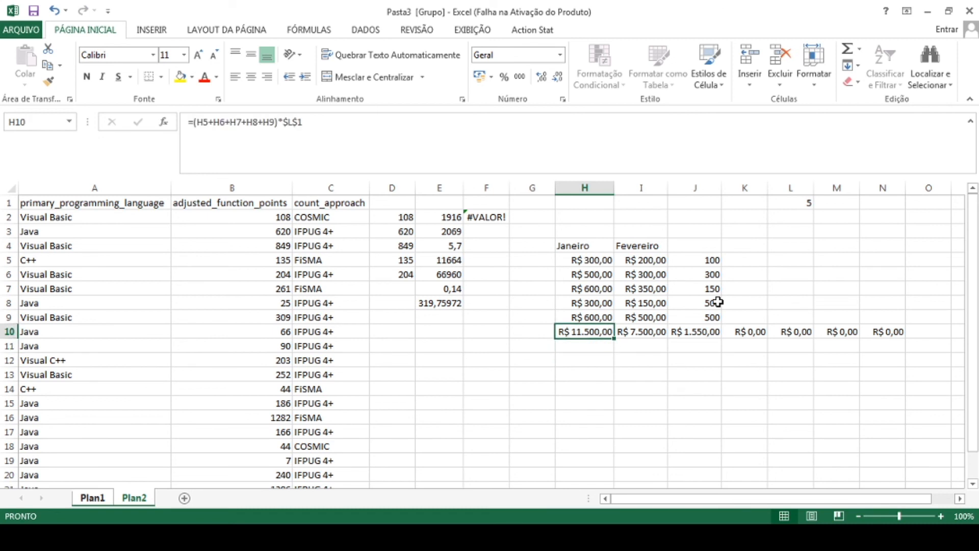
Copy the H10 formula with the fully locked $L$1 multiplier into cell J15.
key(ctrl+c)
key(Down)
key(Down)
key(Right)
key(Right)
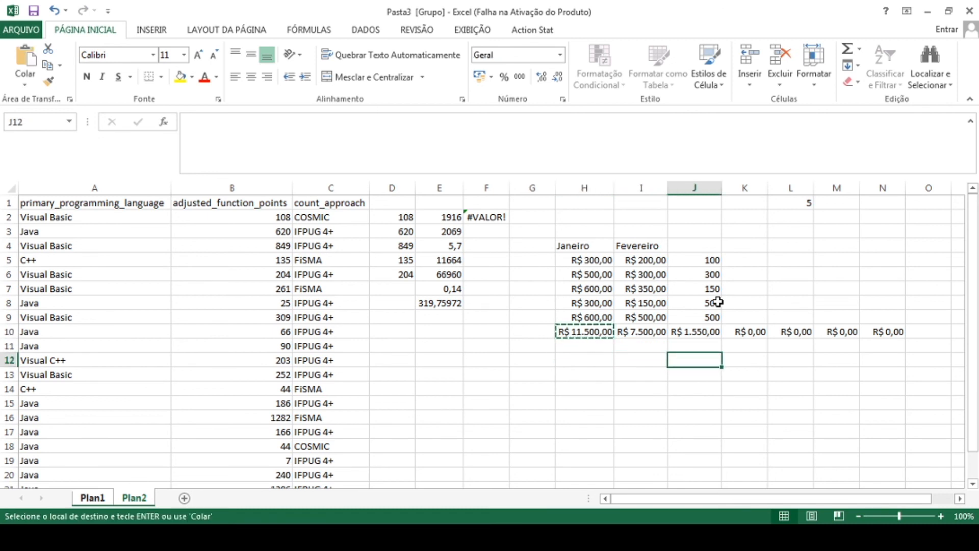
key(Down)
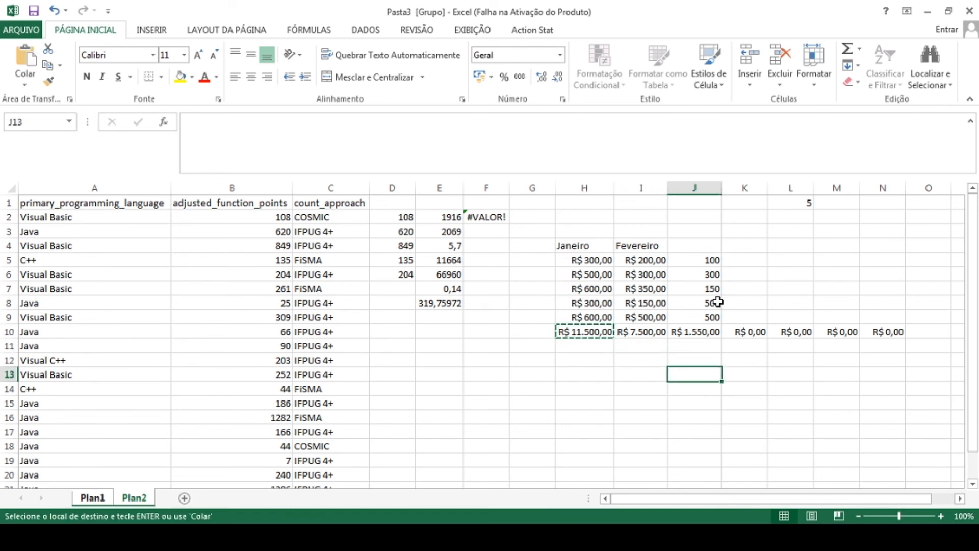
key(Up)
key(Up)
key(Left)
key(Down)
key(Down)
key(Up)
key(Right)
key(Down)
key(Right)
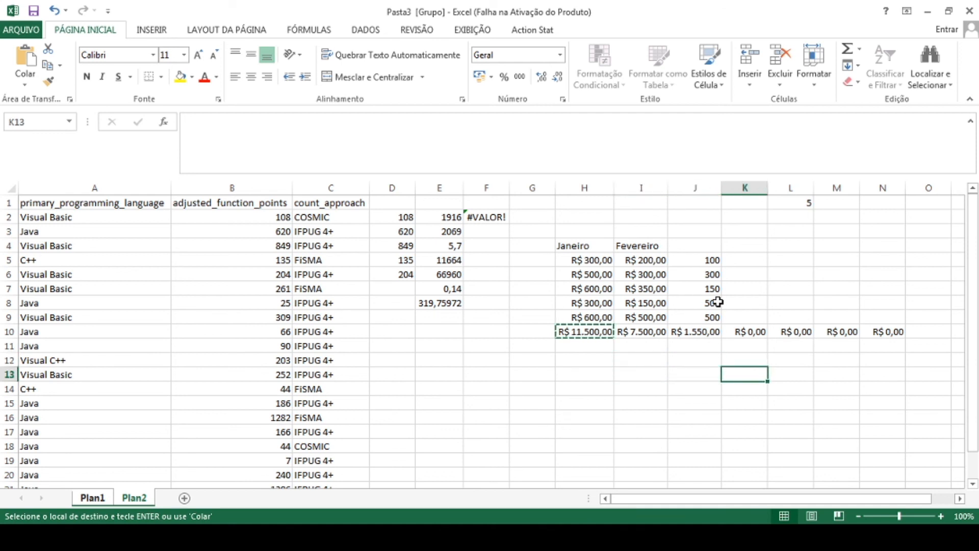
key(Down)
key(Down)
key(Left)
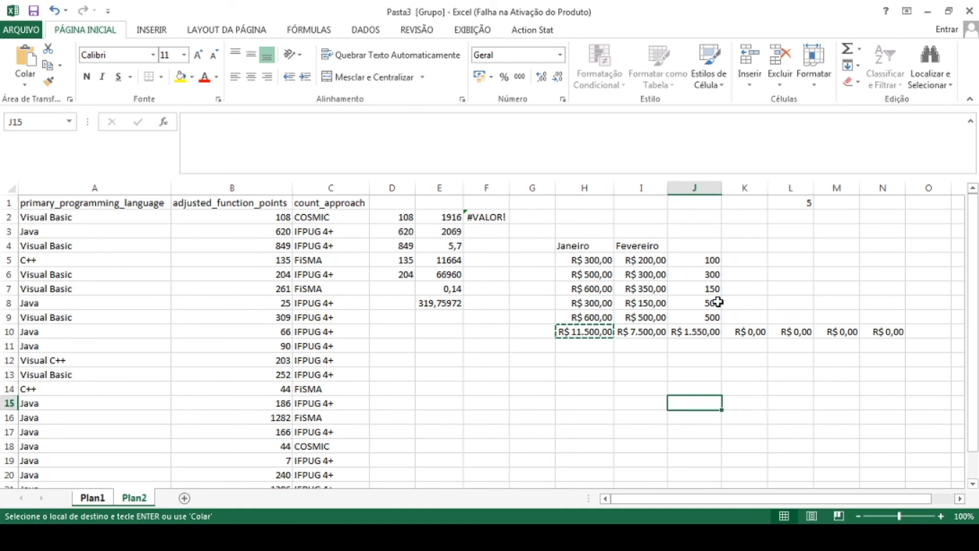
key(ctrl+v)
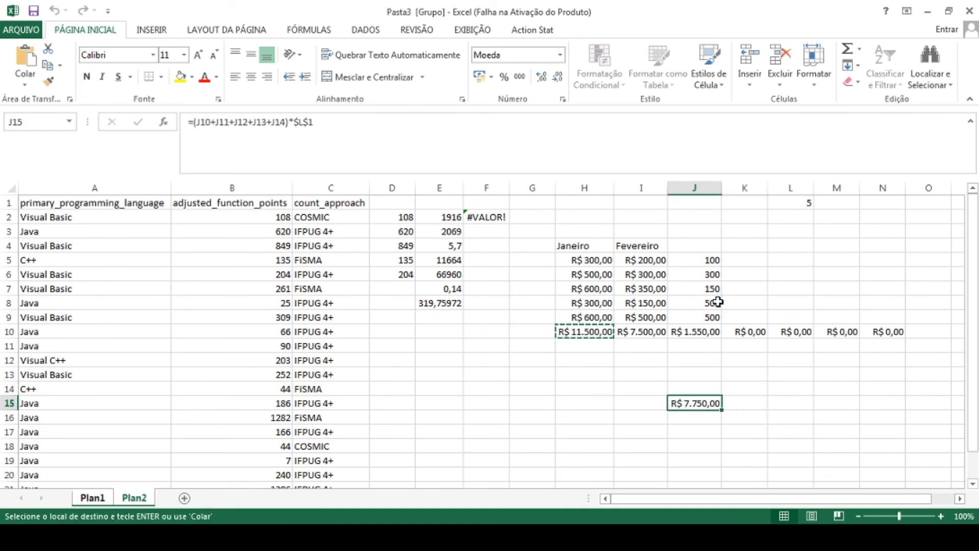
Trace the row and column shift from the source formula in H10 to its copy in J15.
click(603, 363)
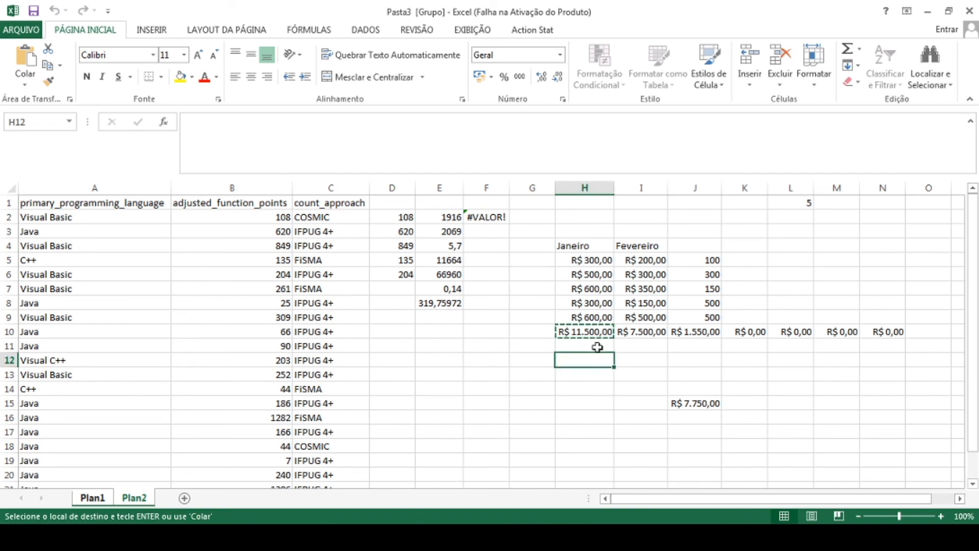
click(592, 333)
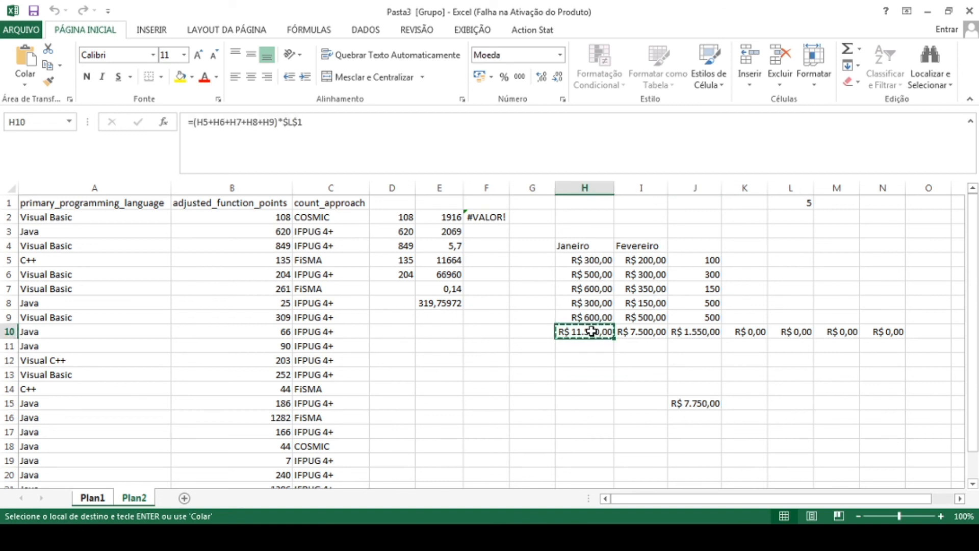
key(Right)
key(Right)
key(Down)
key(Left)
key(Up)
key(Left)
key(Down)
key(Down)
key(Down)
key(Down)
key(Down)
key(Right)
key(Right)
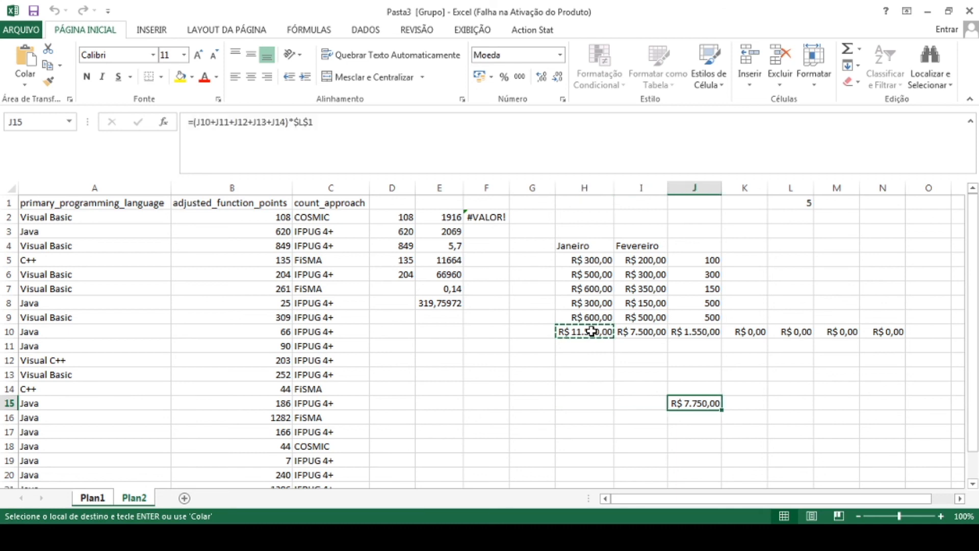
Retrace the path from J15 up to row 10 and back down to the copied formula.
key(Left)
key(Up)
key(Up)
key(Up)
key(Up)
key(Up)
key(Left)
key(Down)
key(Right)
key(Down)
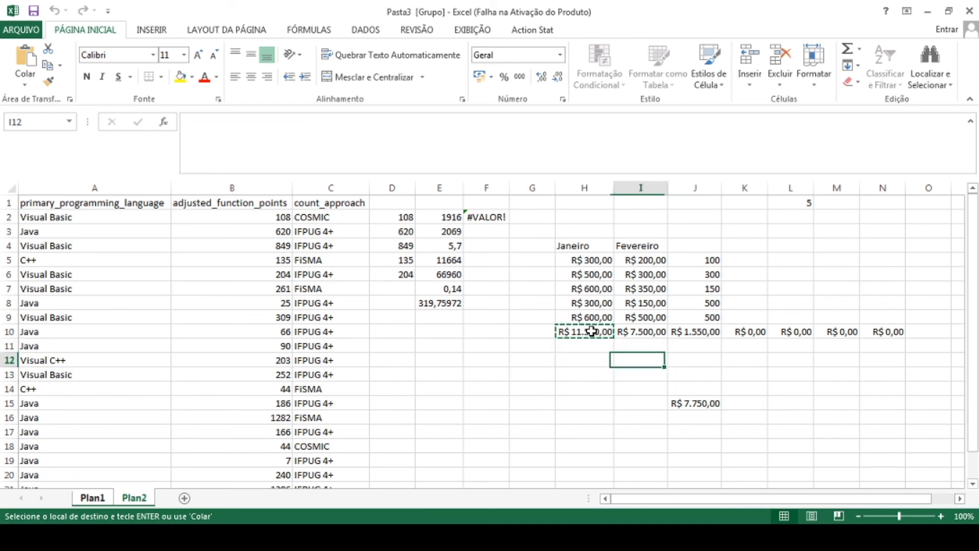
key(Down)
key(Right)
key(Down)
key(Down)
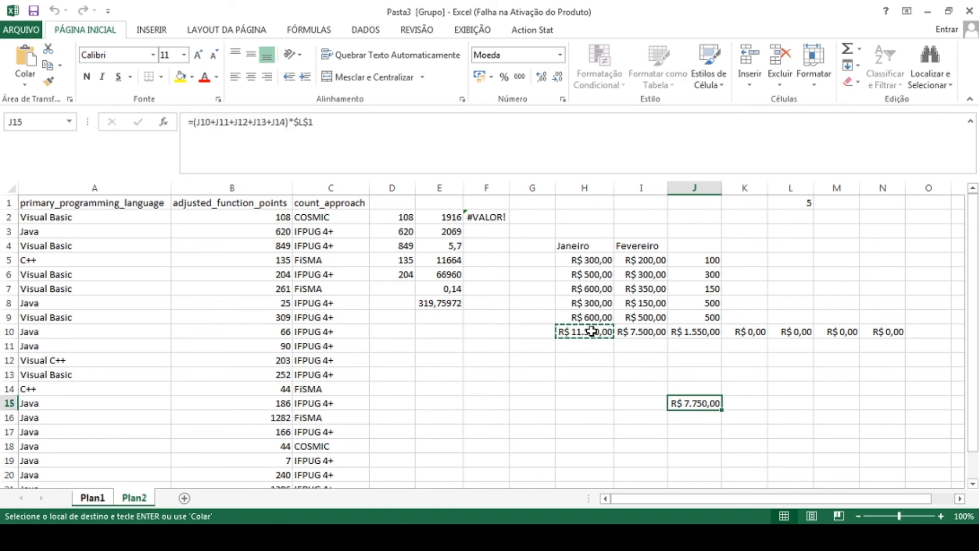
Examine how moving along row 10 on either side of H10 changes the column letter.
key(Left)
key(Left)
key(Left)
key(Left)
key(Right)
key(Up)
key(Up)
key(Up)
key(Right)
key(Up)
key(Up)
key(Left)
key(Left)
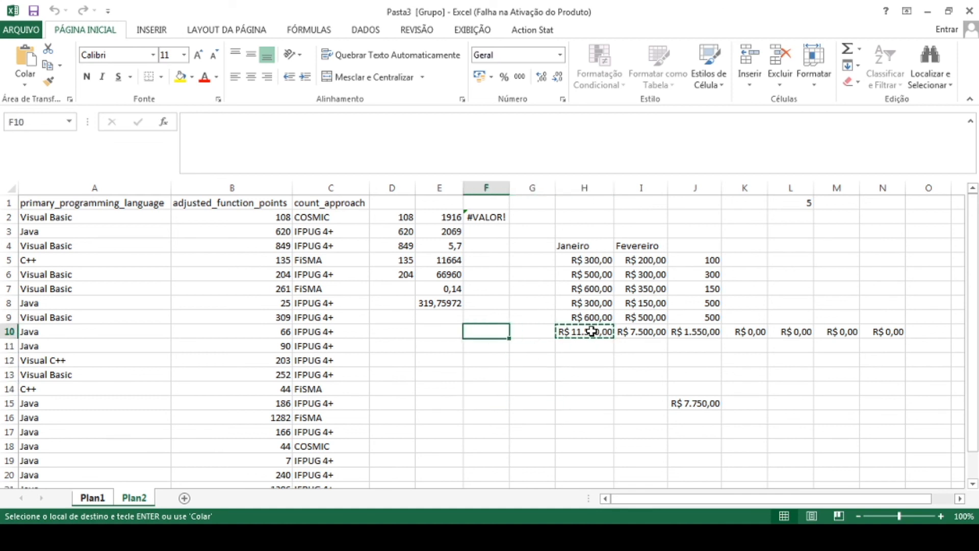
key(Left)
key(Left)
key(Left)
key(Right)
key(Right)
key(Right)
key(Right)
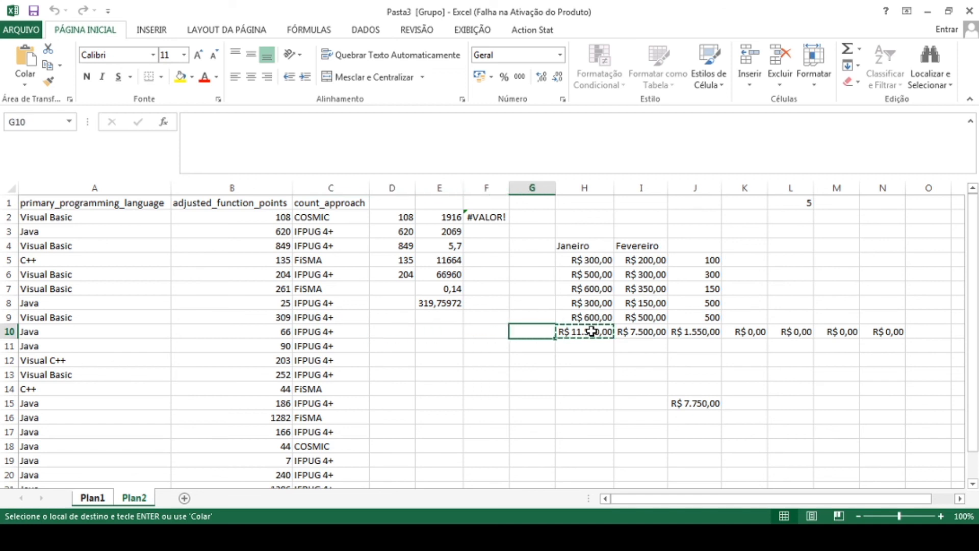
key(Right)
key(Right)
key(Right)
key(Left)
key(Left)
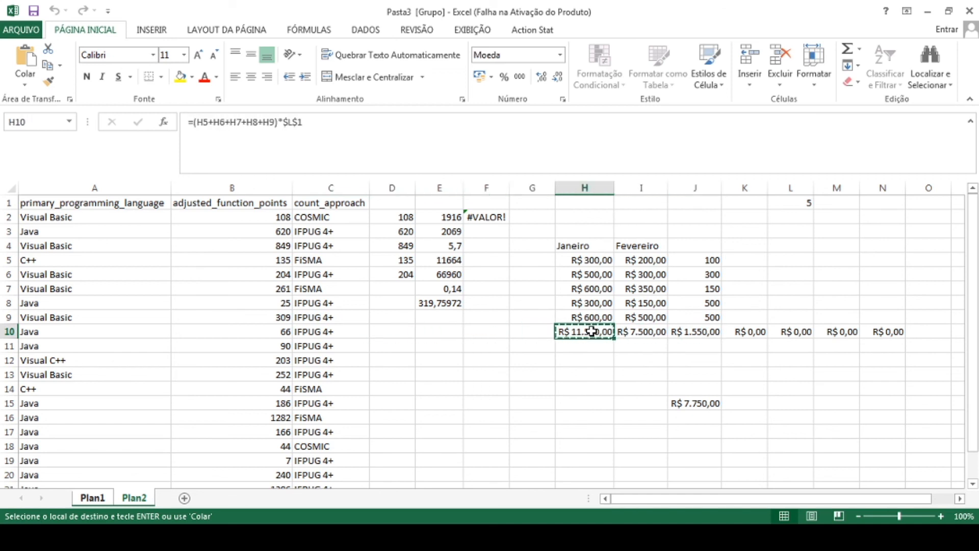
Examine how moving down column H from H10 changes the row number, and recheck the formulas in J15 and H10.
key(Down)
key(Down)
key(Down)
key(Down)
key(Down)
key(Up)
key(Up)
key(Up)
key(Up)
key(Up)
key(Down)
key(Down)
key(Down)
key(Down)
key(Down)
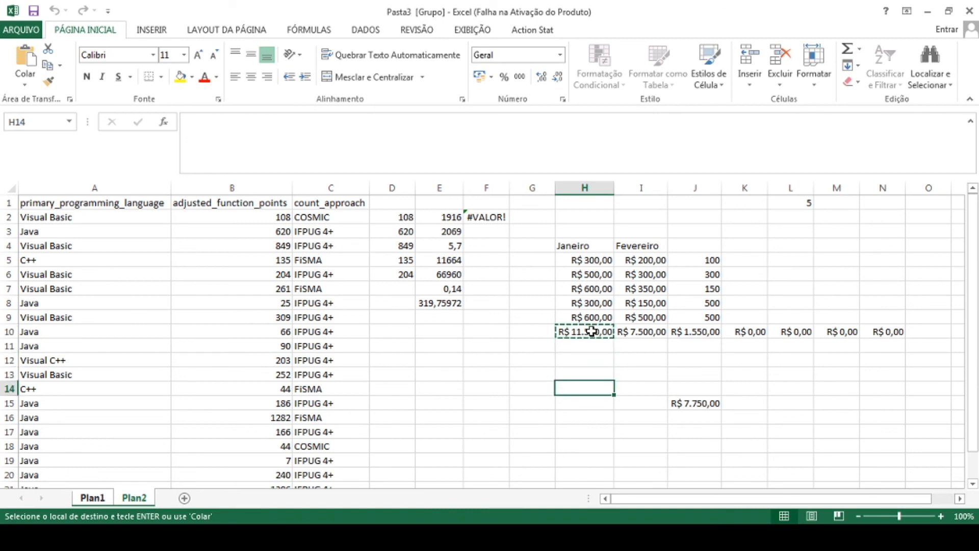
key(Right)
key(Right)
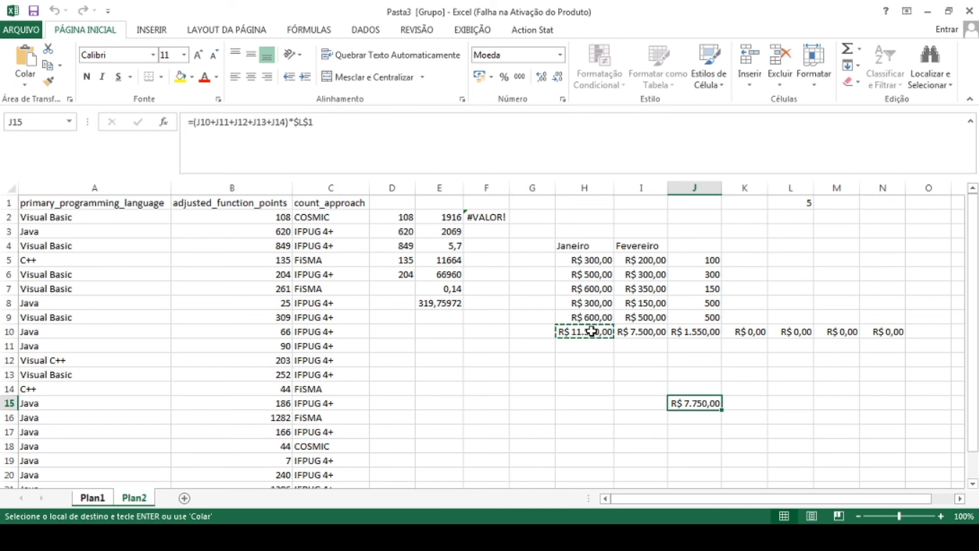
key(Up)
key(Left)
key(Left)
key(Up)
key(Up)
key(Up)
key(Up)
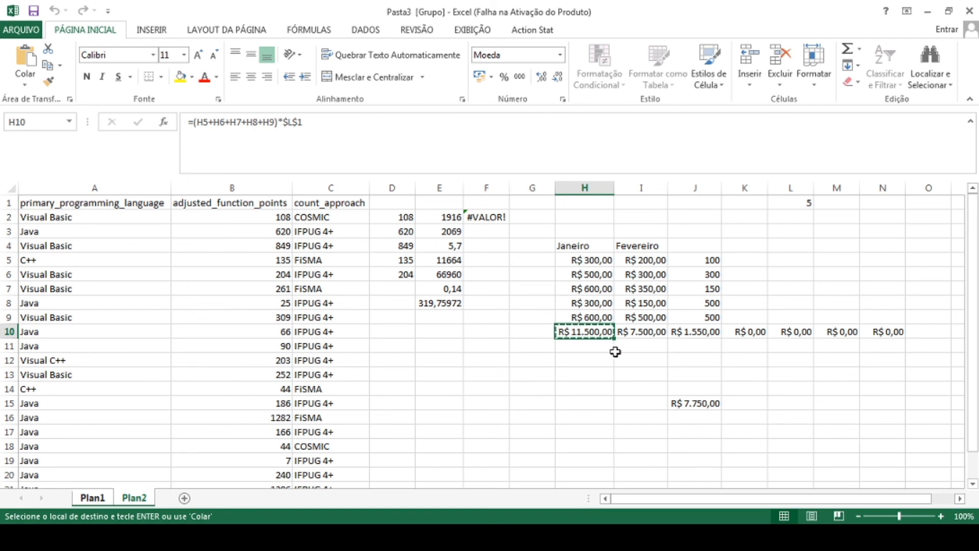
Delete the copied formula from cell J15.
click(690, 404)
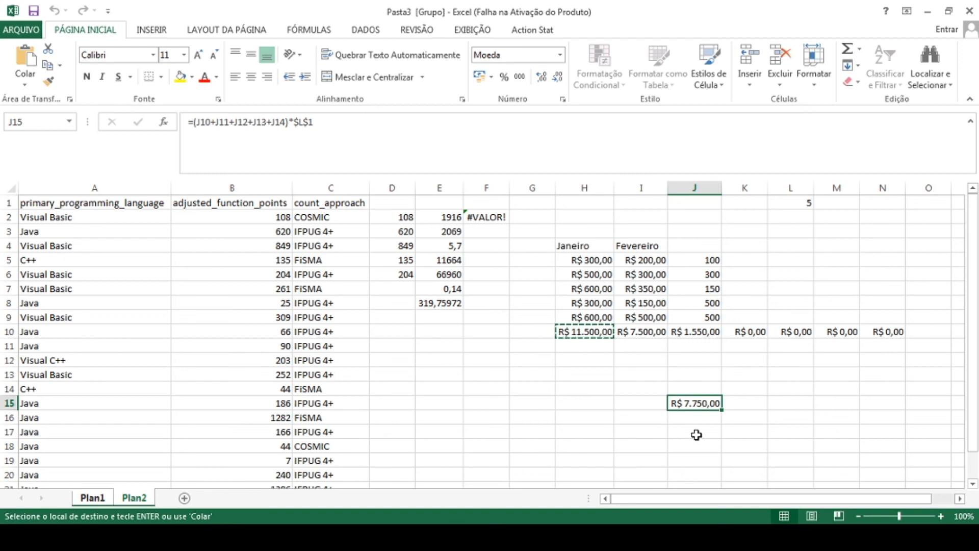
key(Delete)
Remove the $L1 multiplier from the Fevereiro total in I10, leaving the formula =(I5+I6+I7+I8+I9).
key(Up)
key(Up)
key(Up)
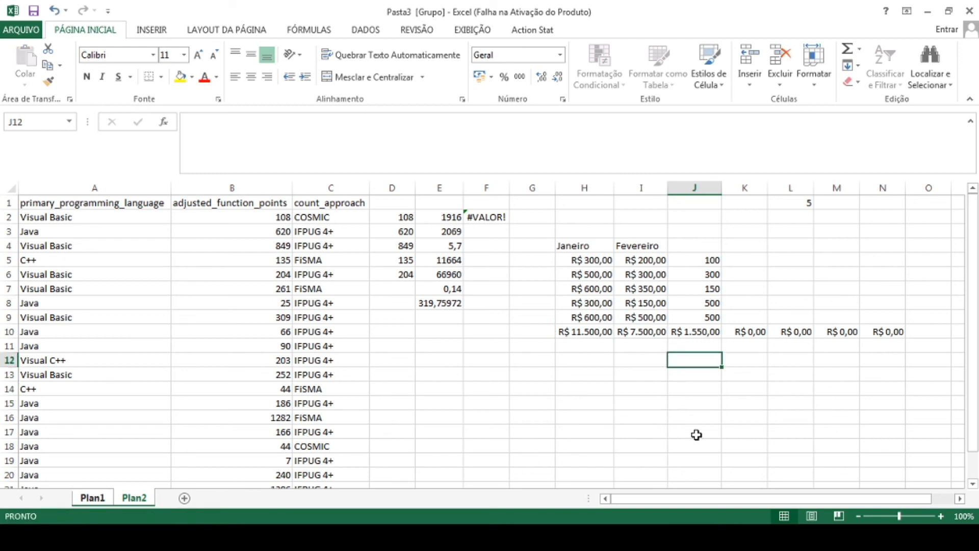
key(Up)
key(Up)
key(Left)
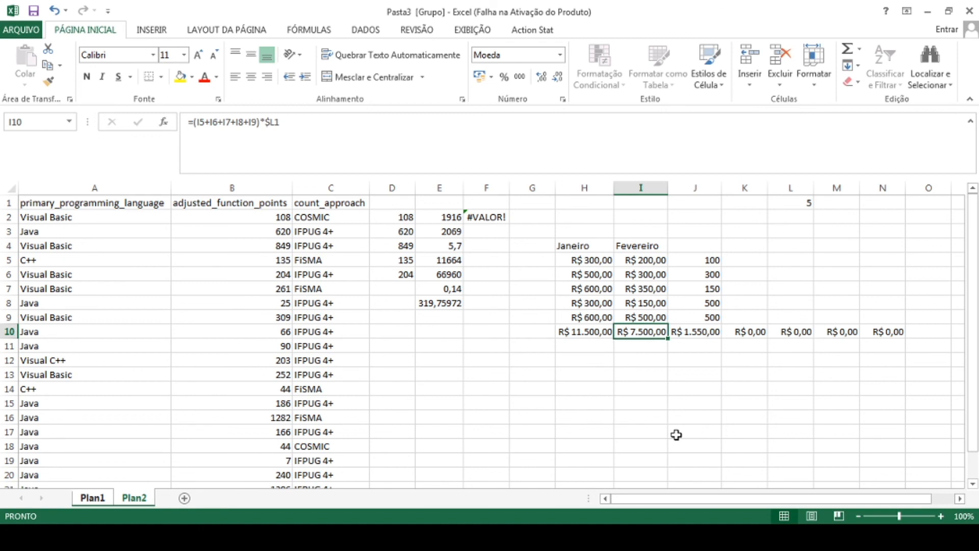
click(366, 133)
key(BackSpace)
key(BackSpace)
key(BackSpace)
key(BackSpace)
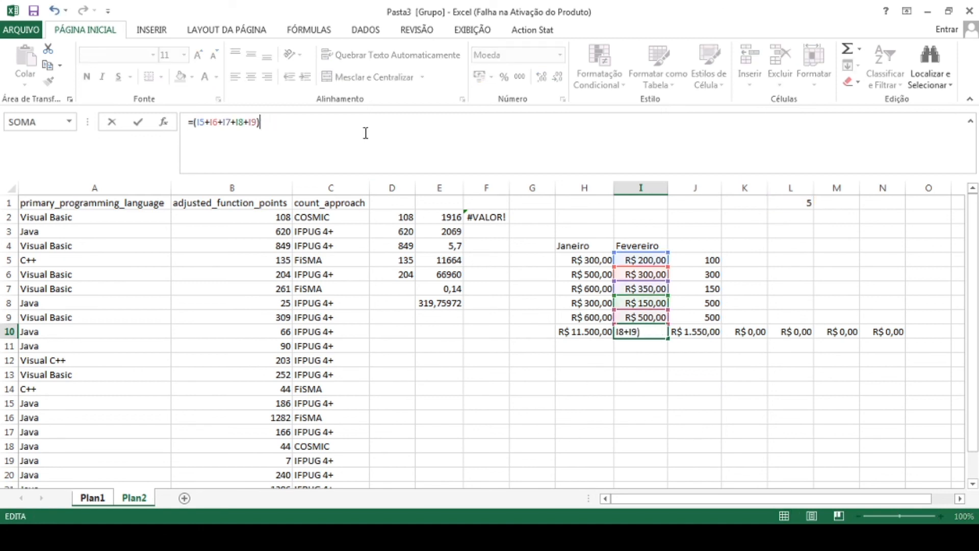
key(Return)
Remove the $L$1 multiplier from the Janeiro total in H10, leaving the formula =(H5+H6+H7+H8+H9).
key(Up)
key(Left)
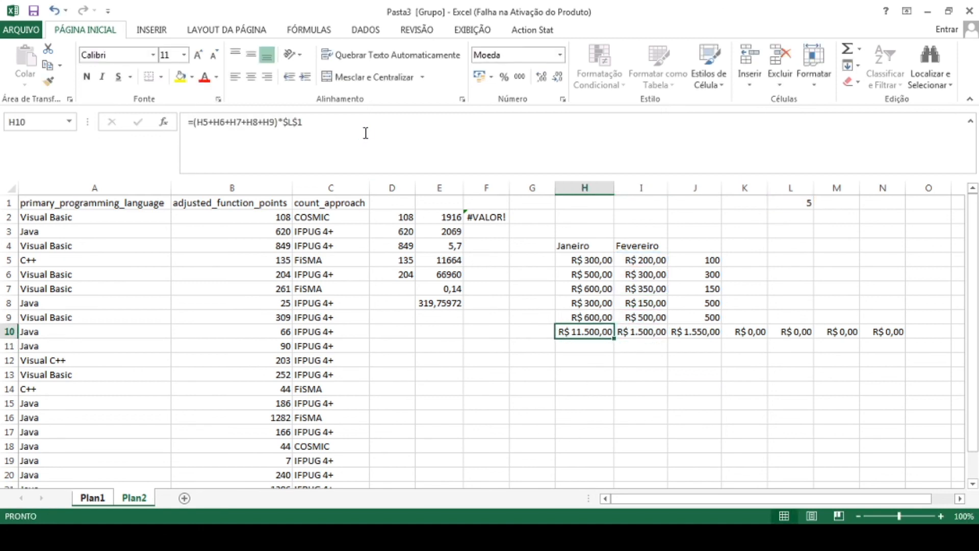
click(366, 133)
key(BackSpace)
key(BackSpace)
key(BackSpace)
key(BackSpace)
key(BackSpace)
key(Return)
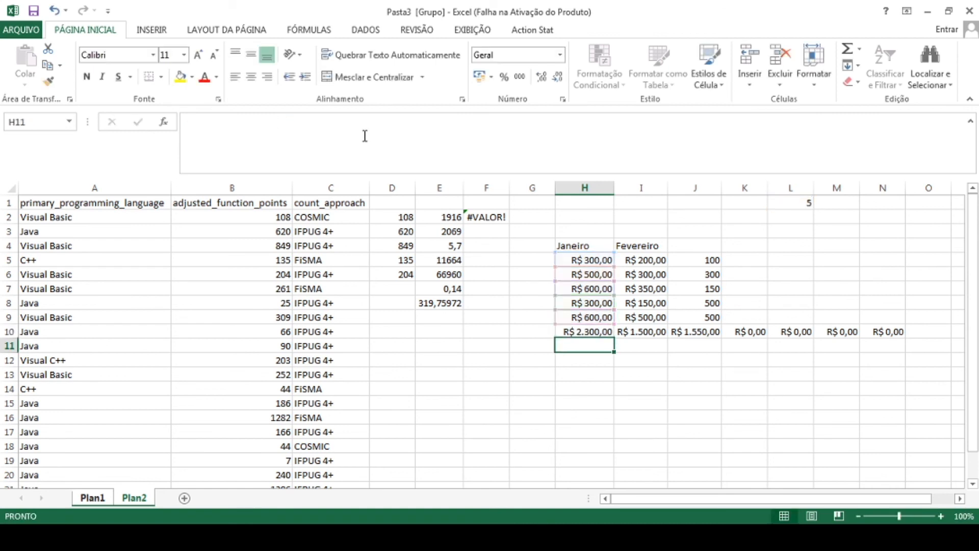
Undo the removal of the $L$1 multiplier from the Janeiro total in H10, and check the Fevereiro total's formula in I10.
key(Up)
key(ctrl+z)
key(Down)
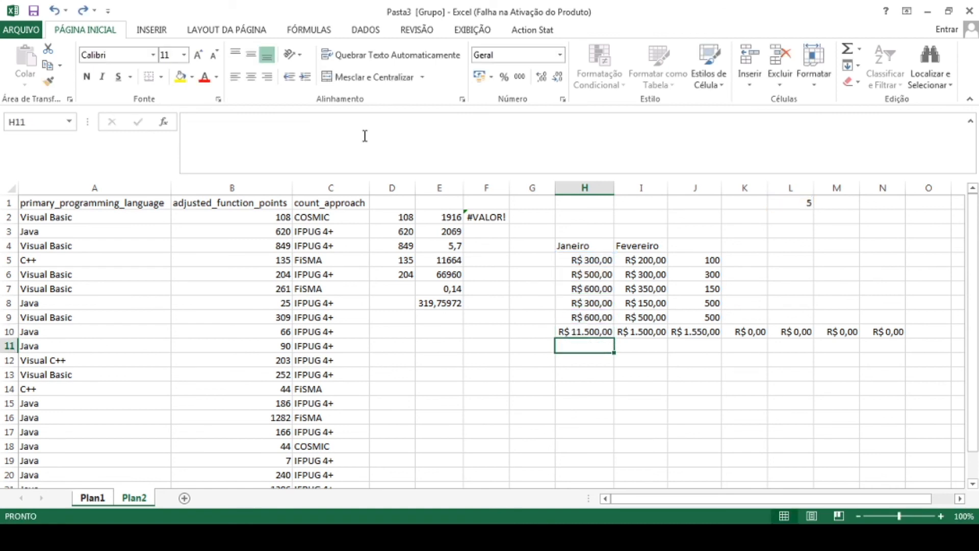
key(Up)
key(Right)
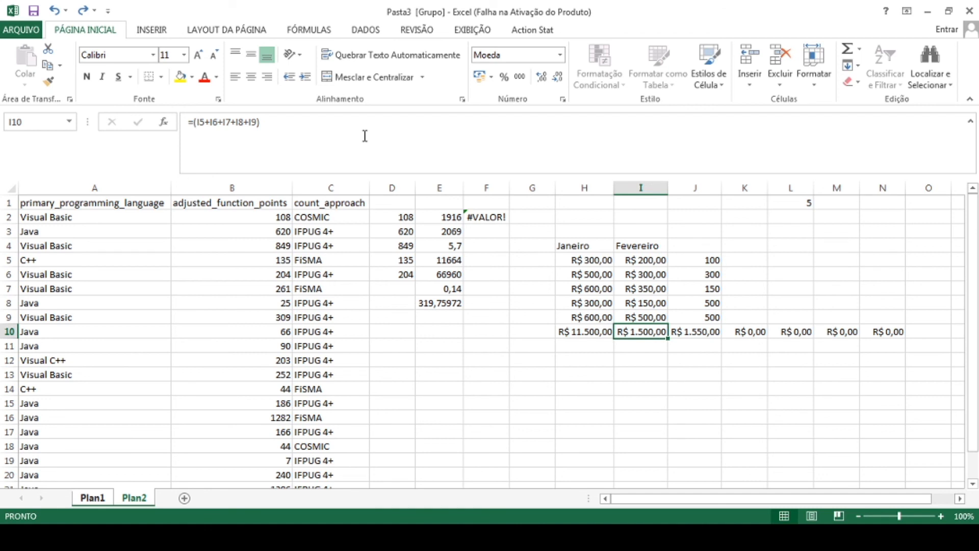